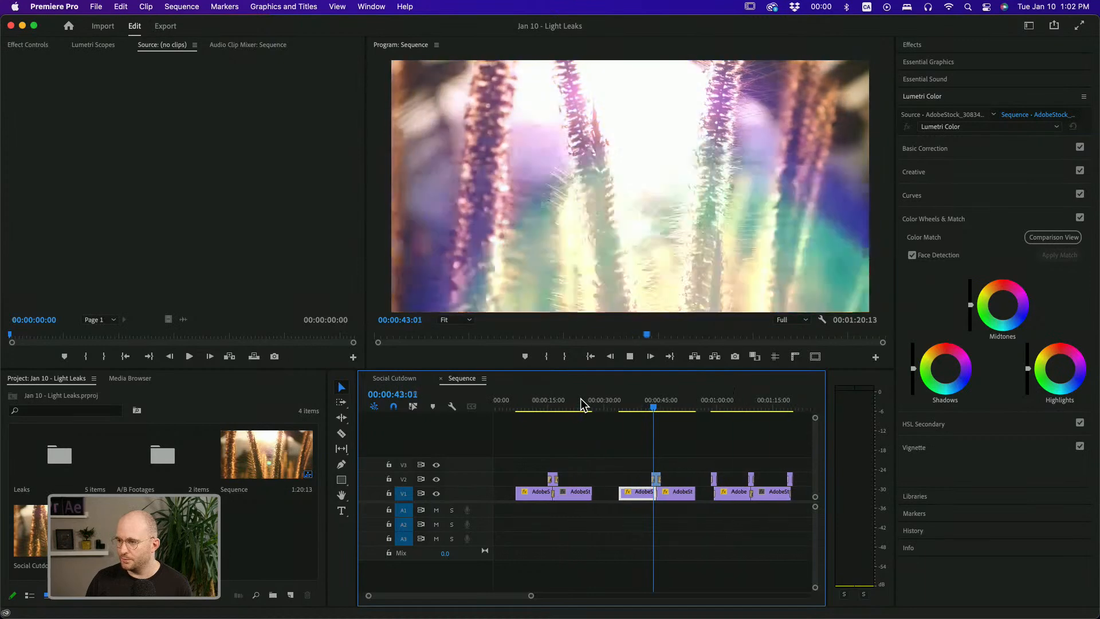
# Play and scrub through the sequence to review the existing light leak transitions between clips
pyautogui.press('space')
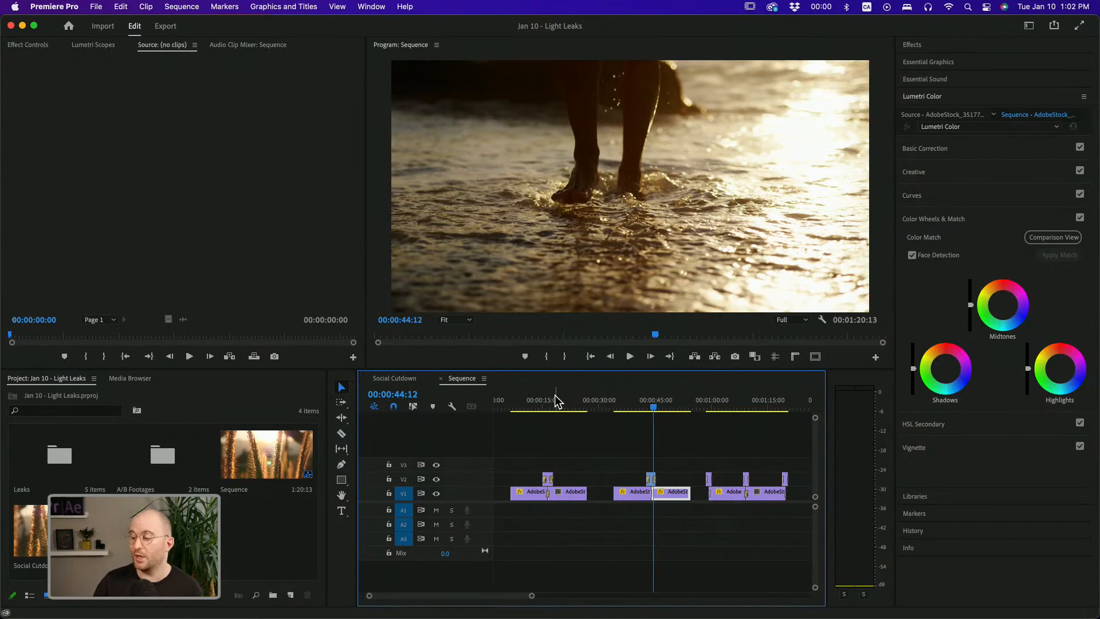
pyautogui.moveTo(556, 401); pyautogui.dragTo(542, 399)
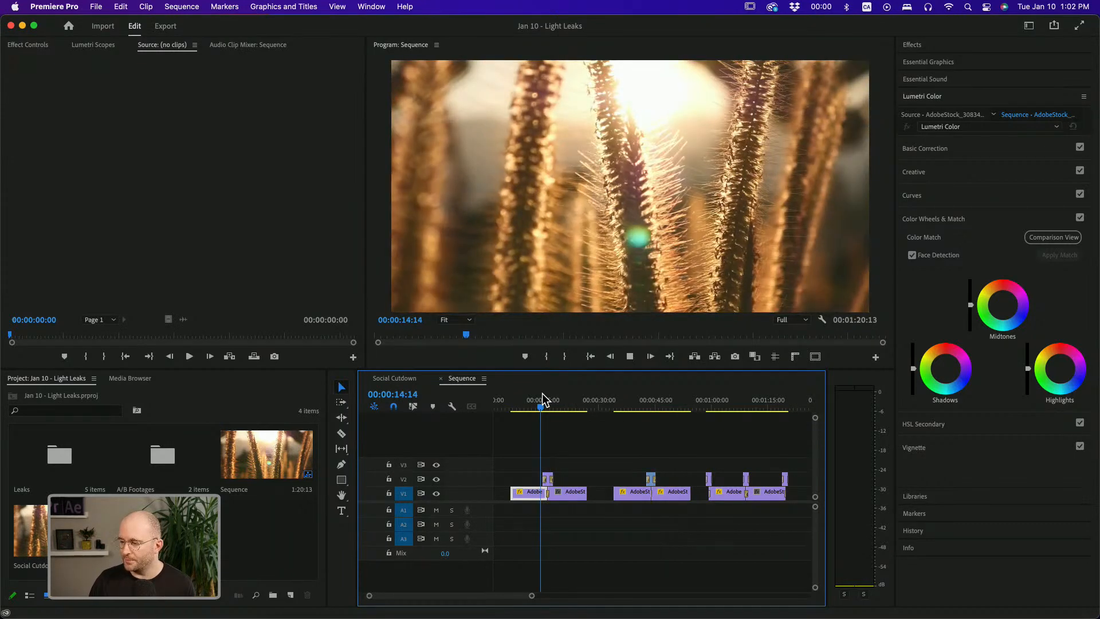
pyautogui.press('space')
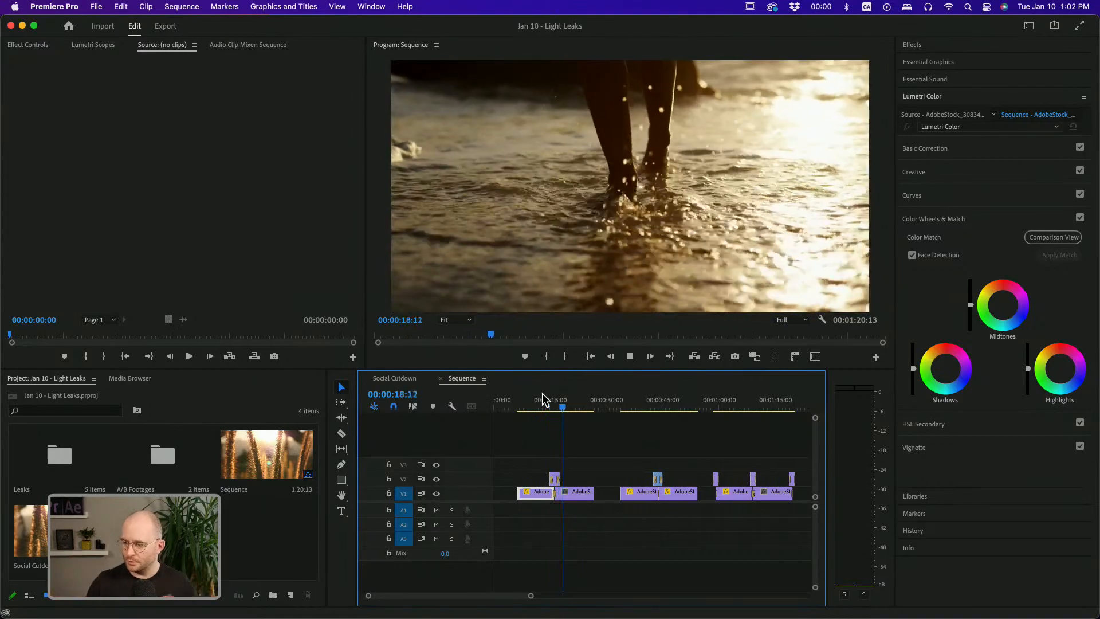
pyautogui.click(725, 404)
pyautogui.press('space')
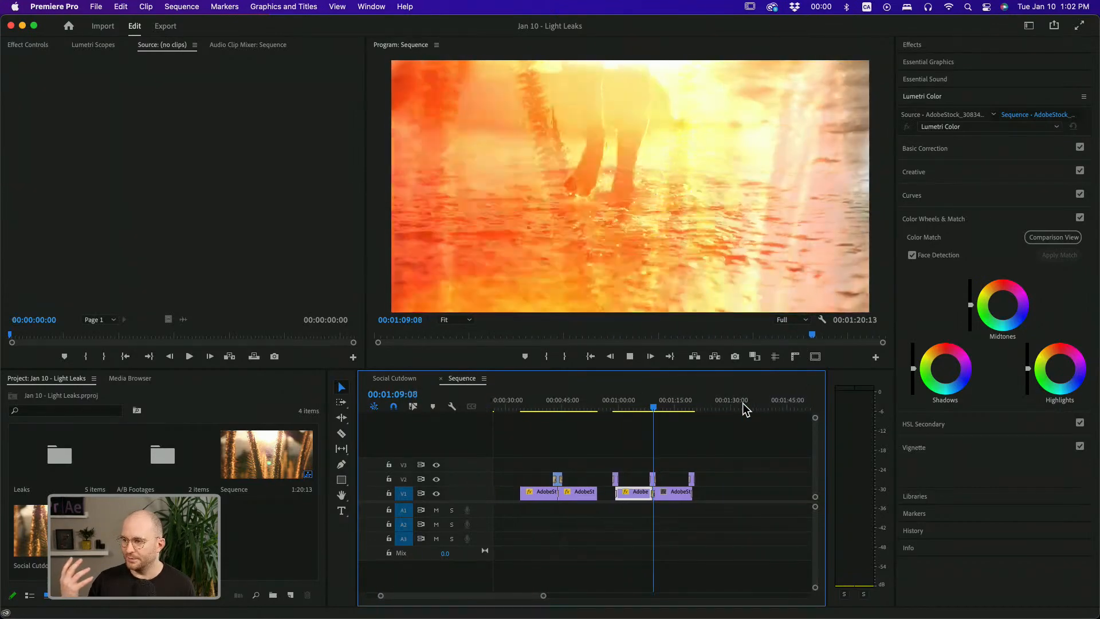
pyautogui.press('space')
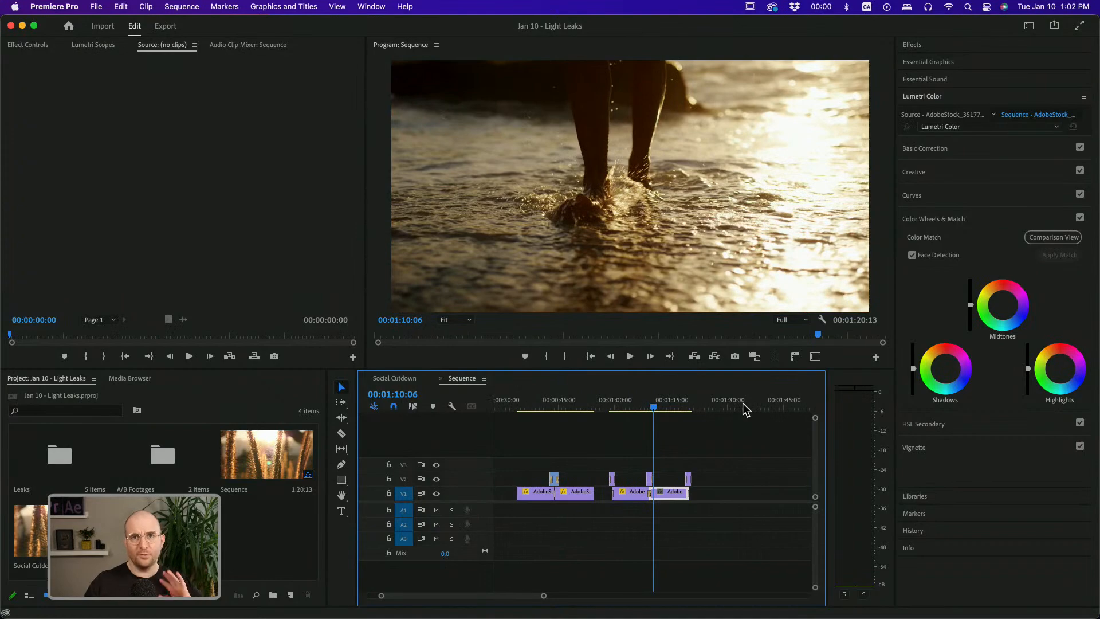
pyautogui.click(552, 401)
pyautogui.press('space')
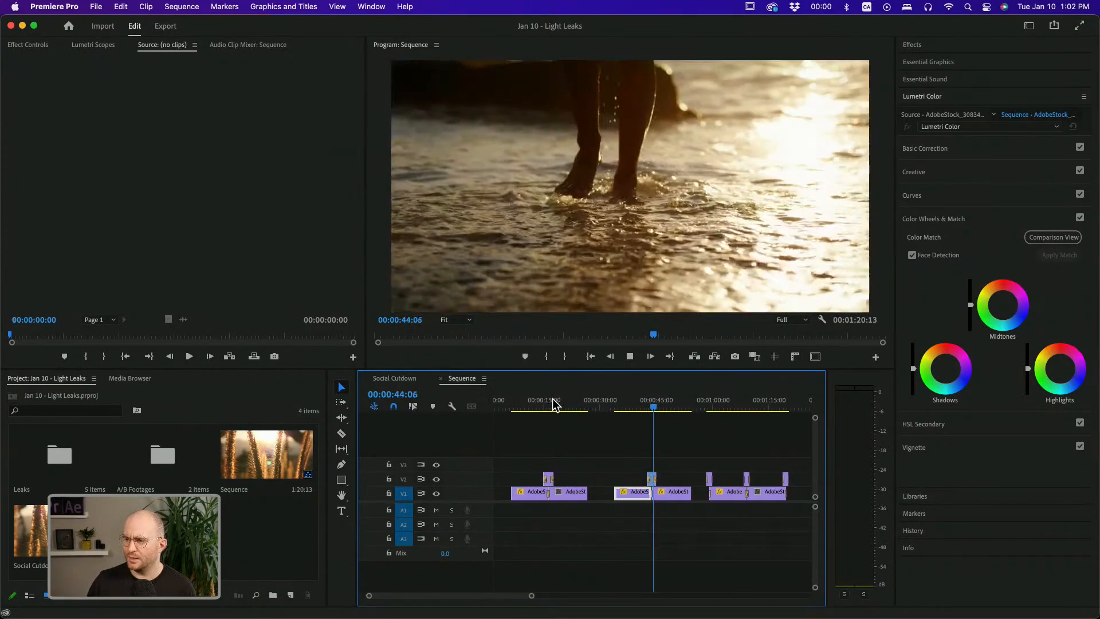
pyautogui.press('space')
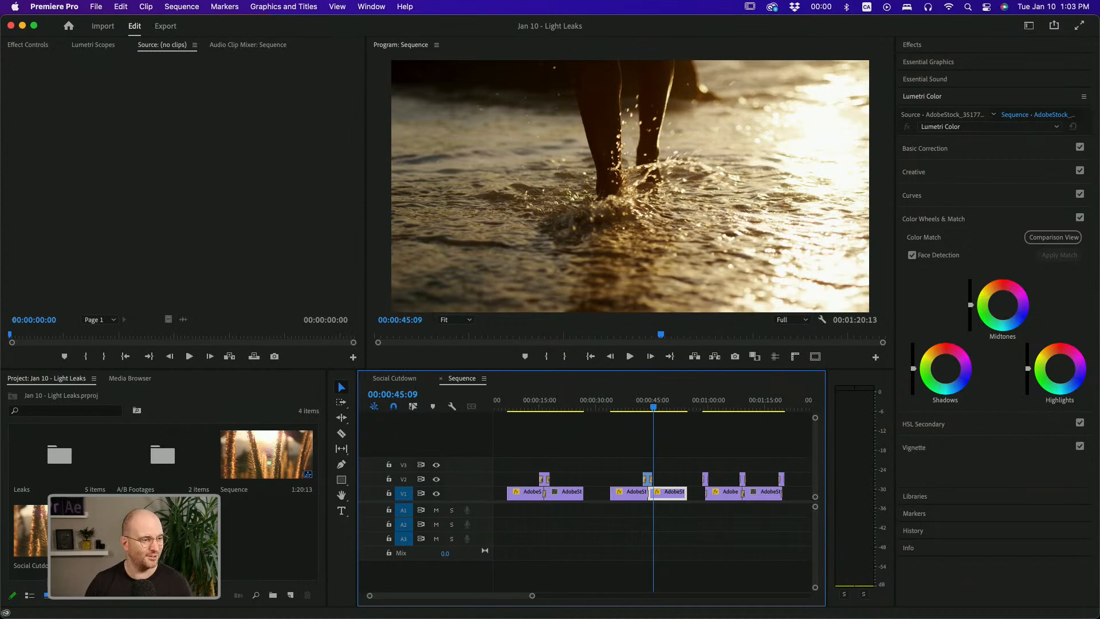
# Switch to Safari, open Adobe Stock's free videos page and search for light leak
pyautogui.moveTo(0, 289); pyautogui.dragTo(655, 20)
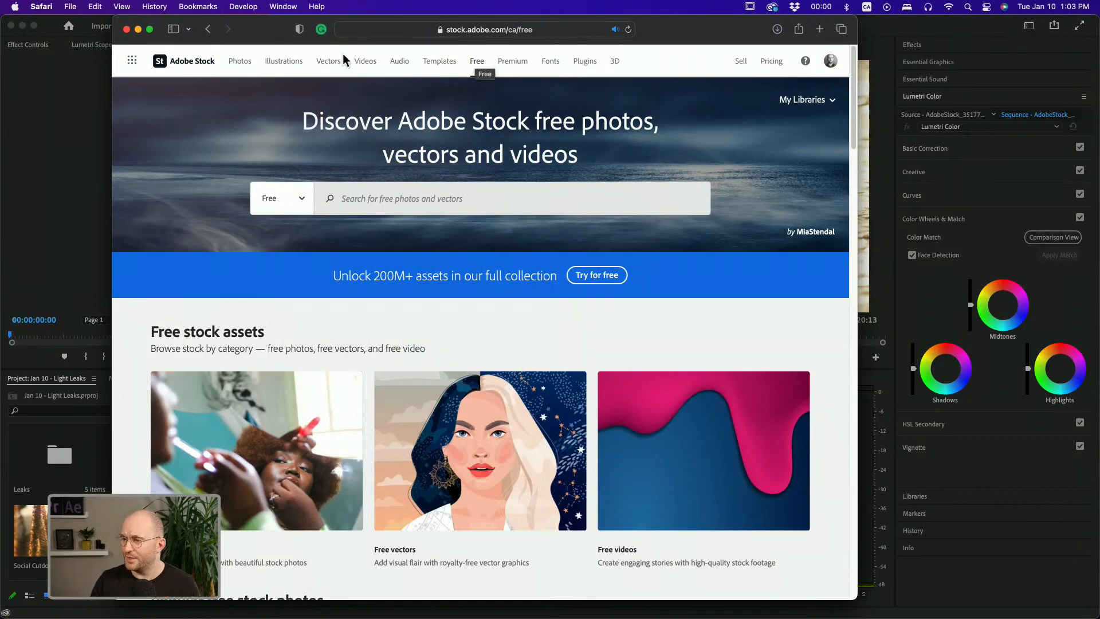
pyautogui.click(767, 478)
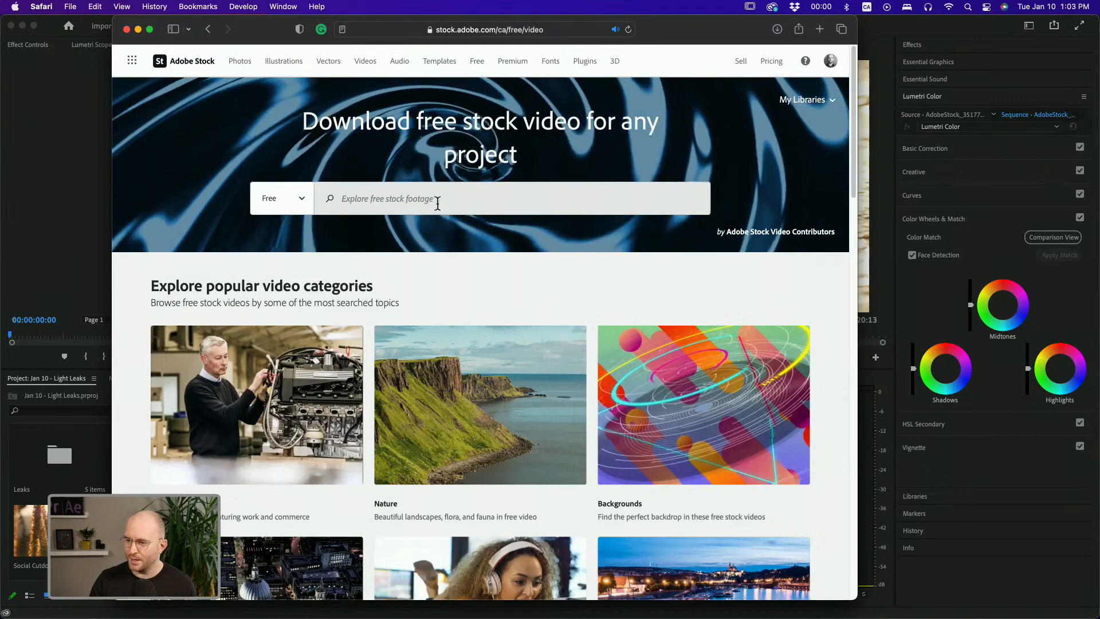
pyautogui.click(432, 194)
pyautogui.write('light leak')
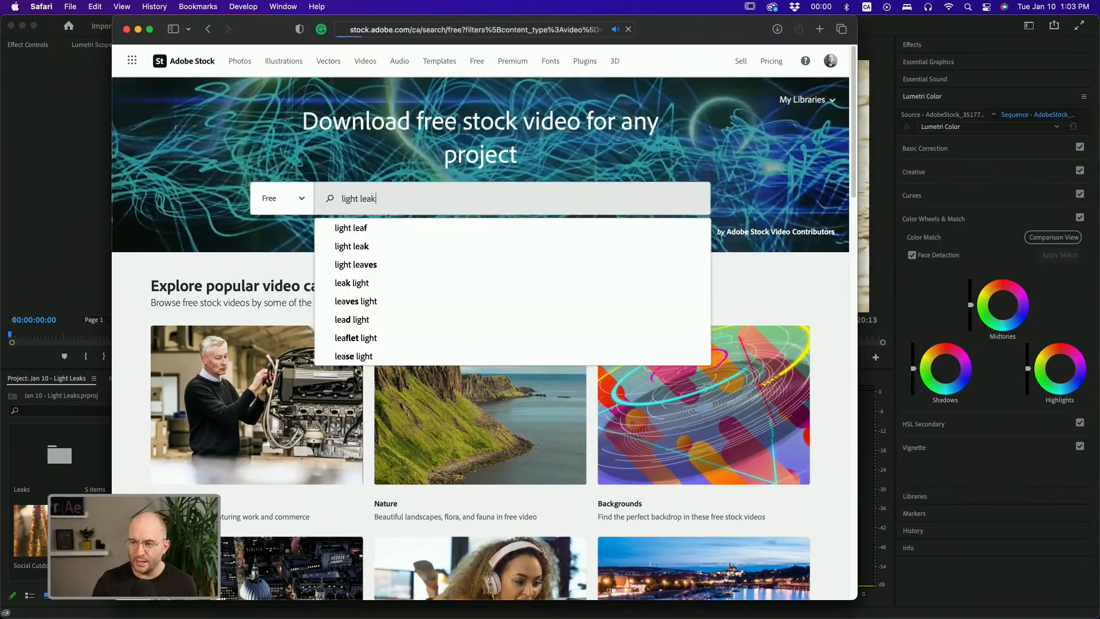
pyautogui.press('Return')
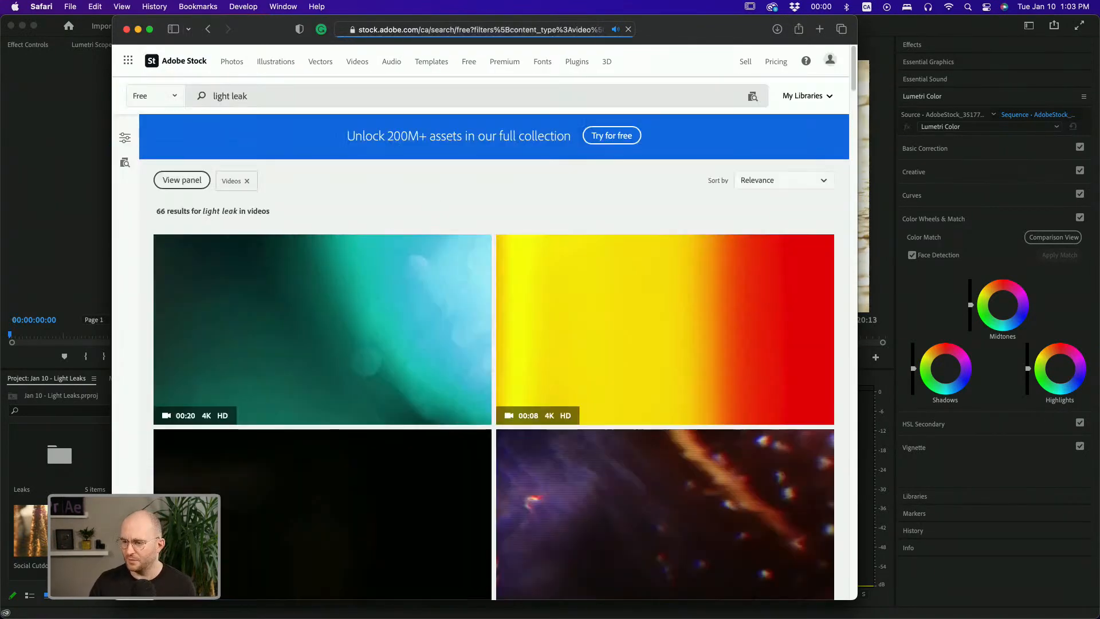
# Scroll through the free light leak video results to browse the available clips
pyautogui.scroll(-3, 431, 184)
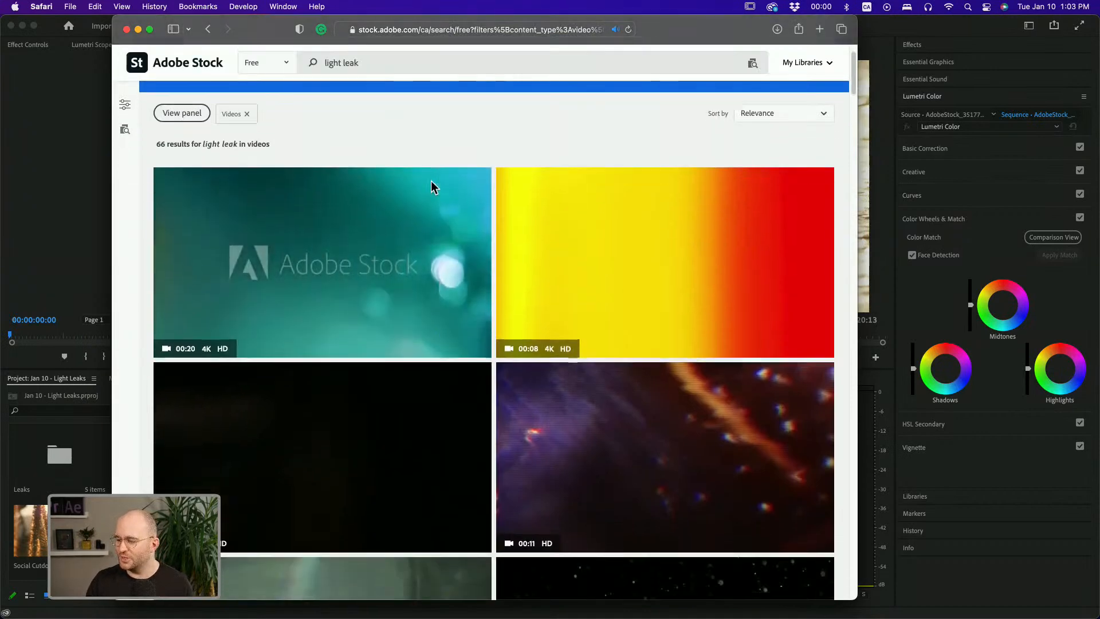
pyautogui.scroll(-1, 454, 210)
pyautogui.moveTo(590, 370)
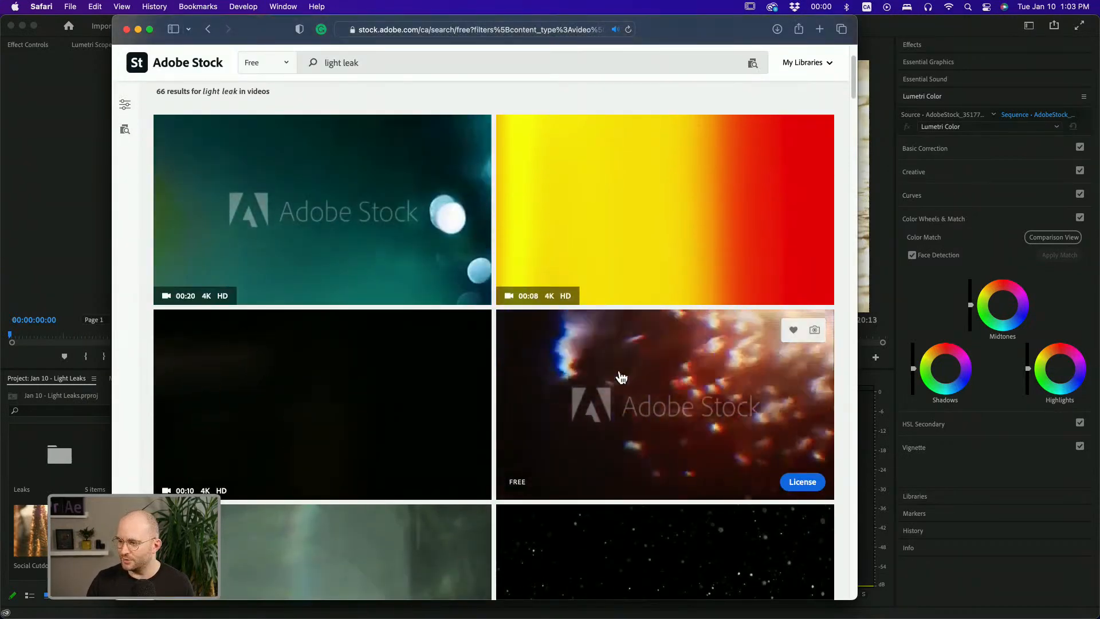
pyautogui.scroll(-1, 607, 394)
pyautogui.moveTo(624, 129)
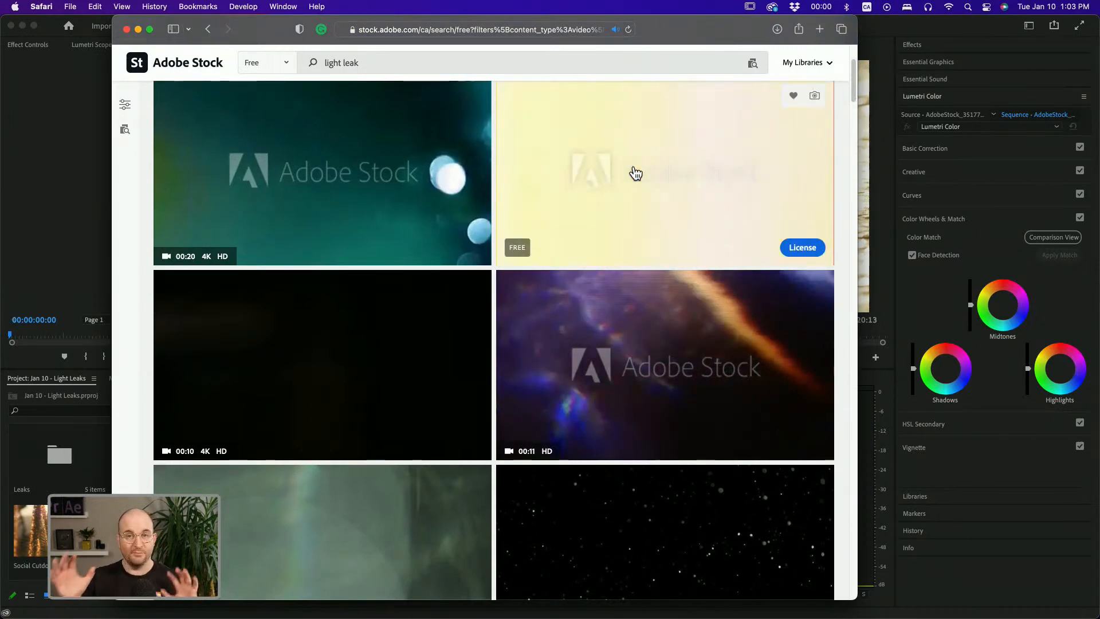
pyautogui.moveTo(322, 203)
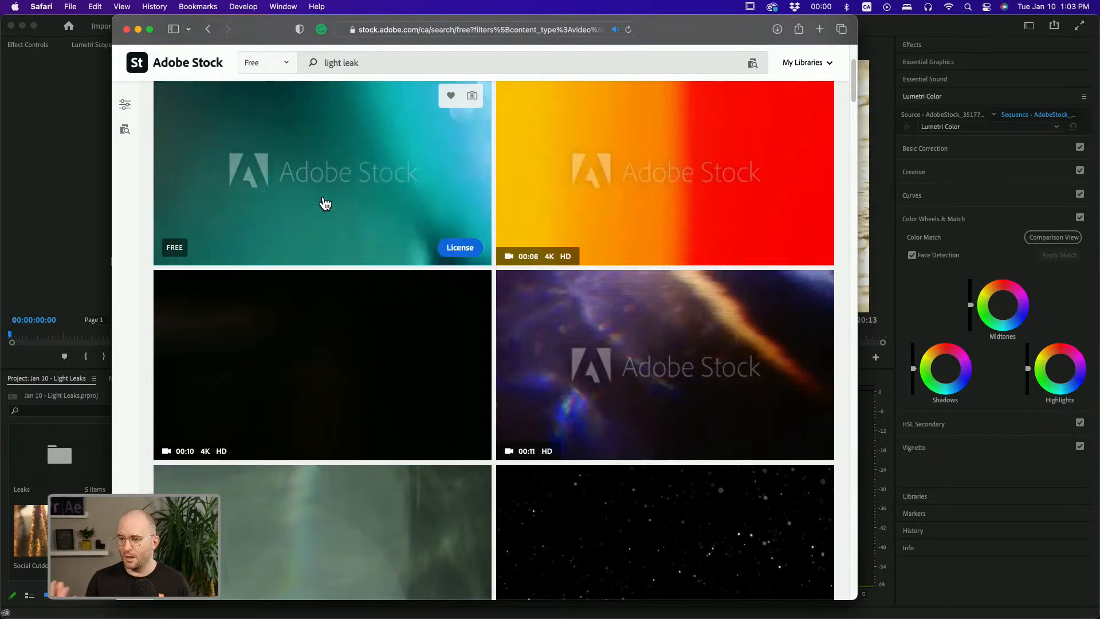
pyautogui.scroll(-5, 332, 240)
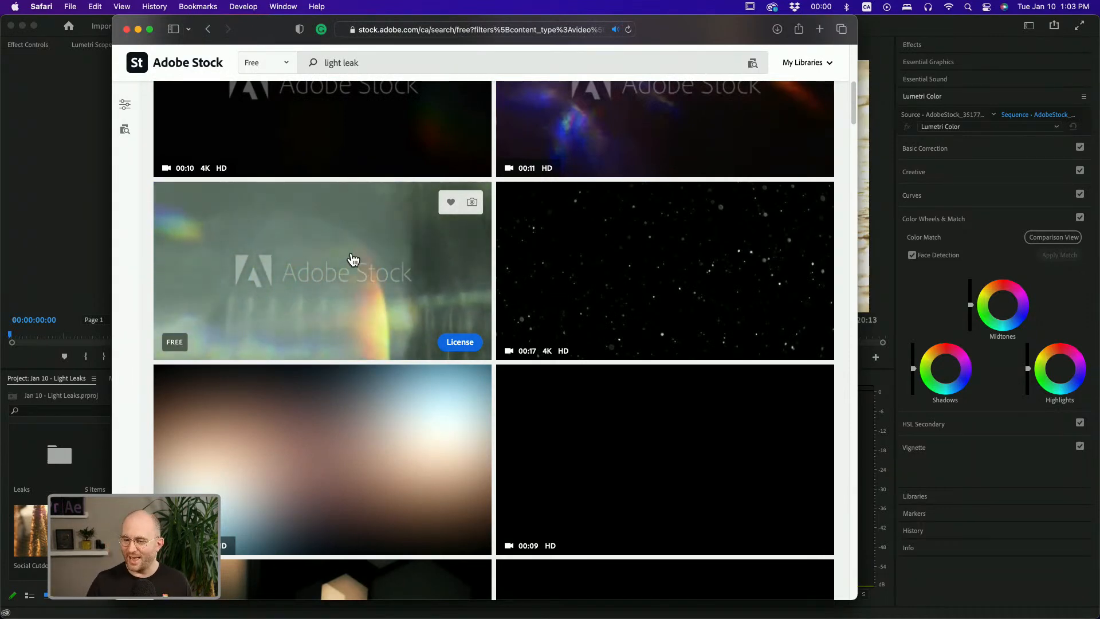
pyautogui.scroll(-3, 353, 259)
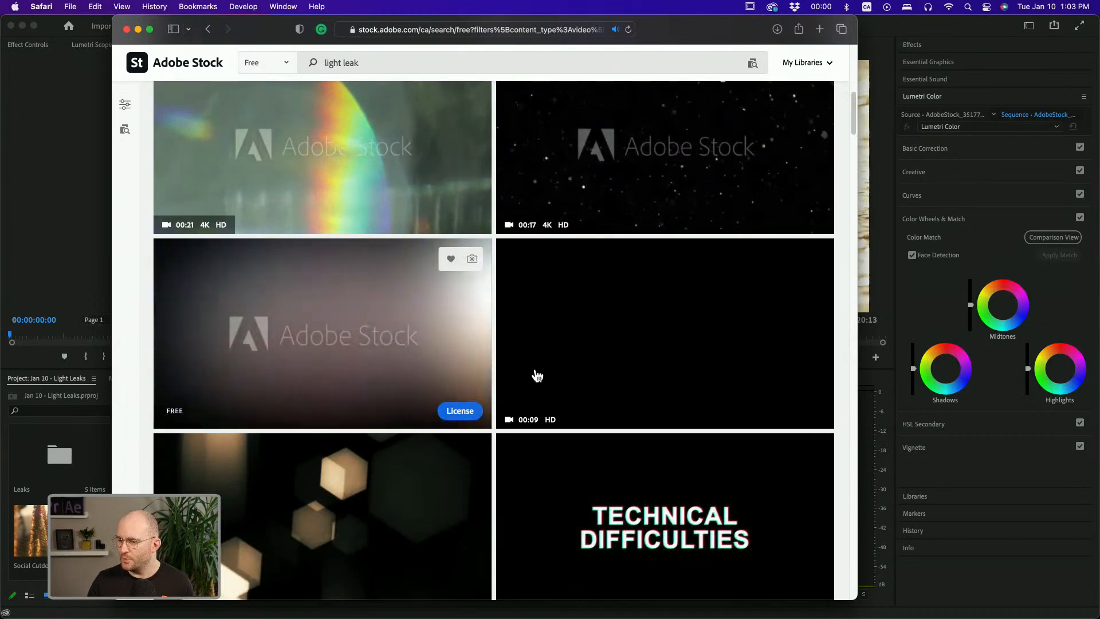
pyautogui.scroll(-5, 637, 386)
pyautogui.scroll(-3, 453, 378)
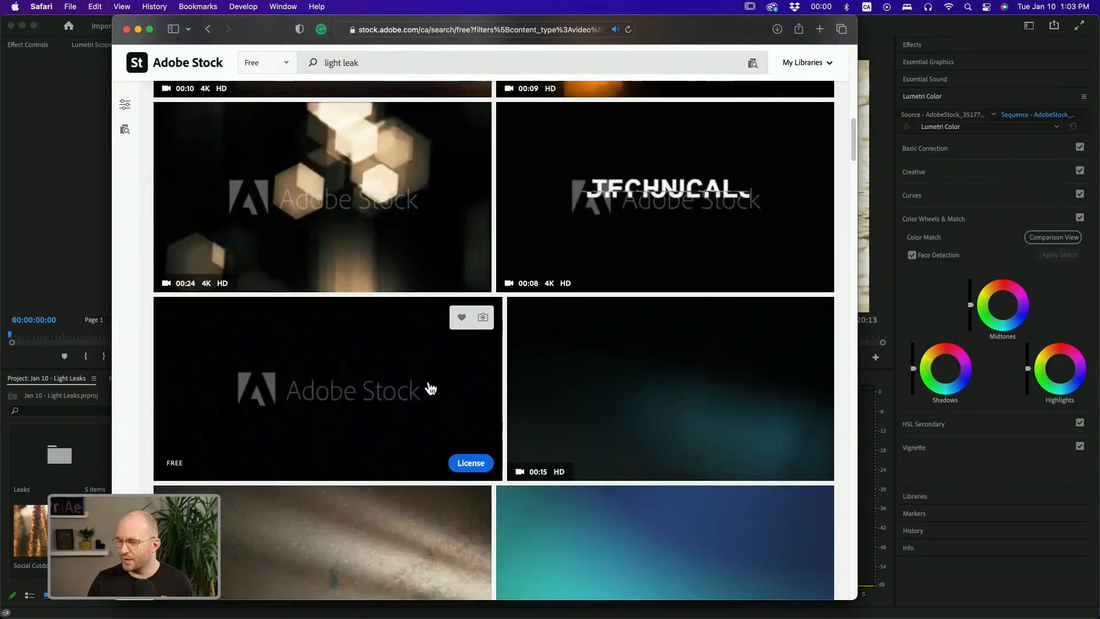
pyautogui.scroll(-3, 607, 405)
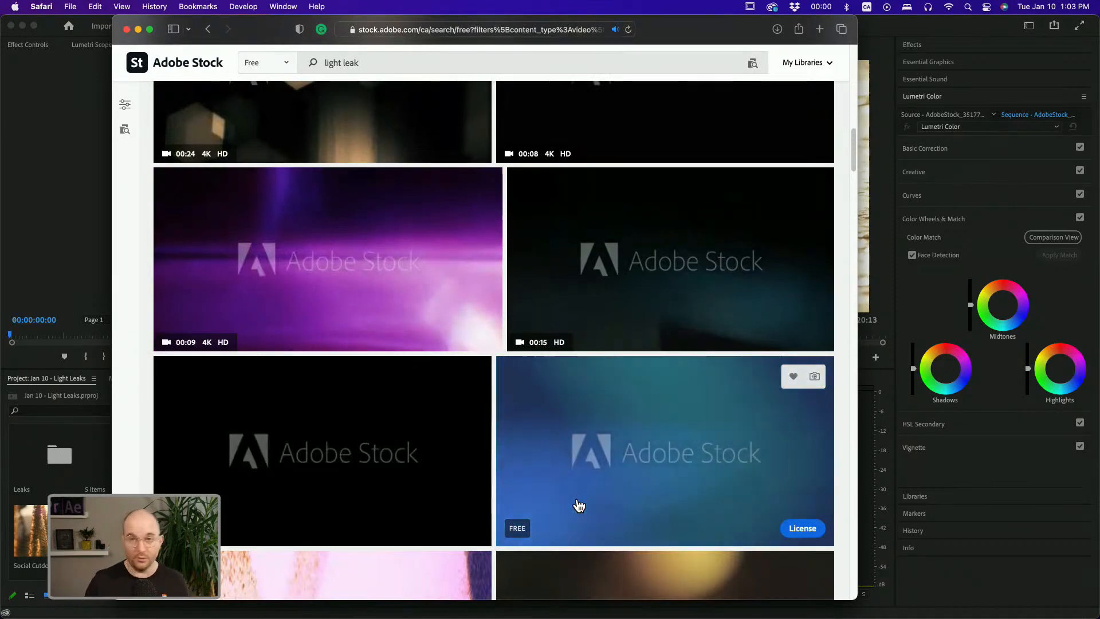
pyautogui.scroll(-4, 578, 504)
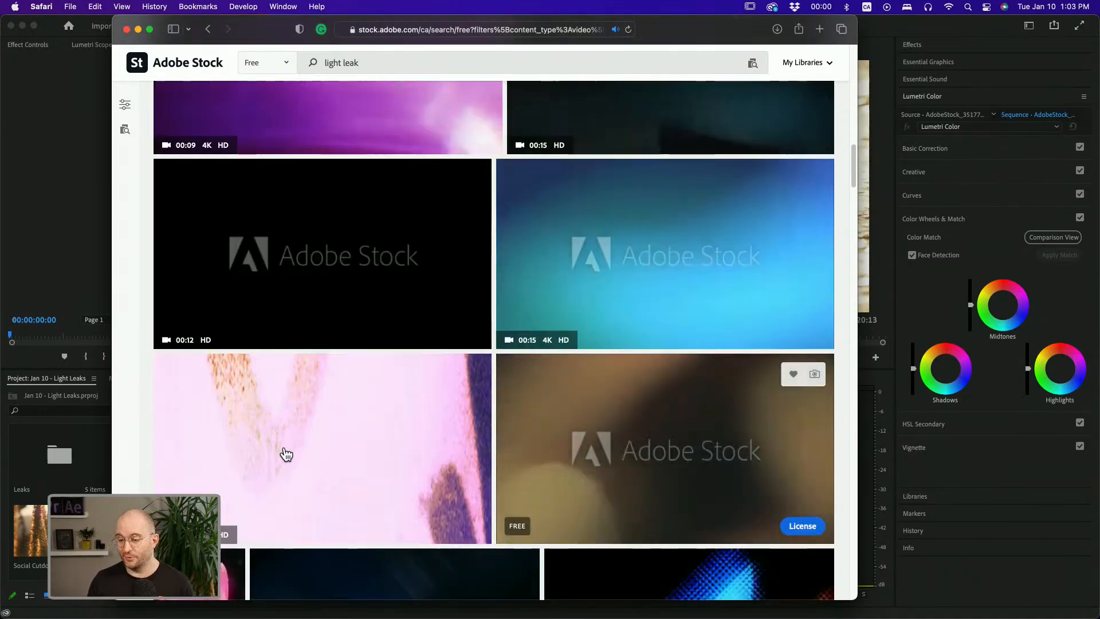
pyautogui.scroll(-3, 282, 450)
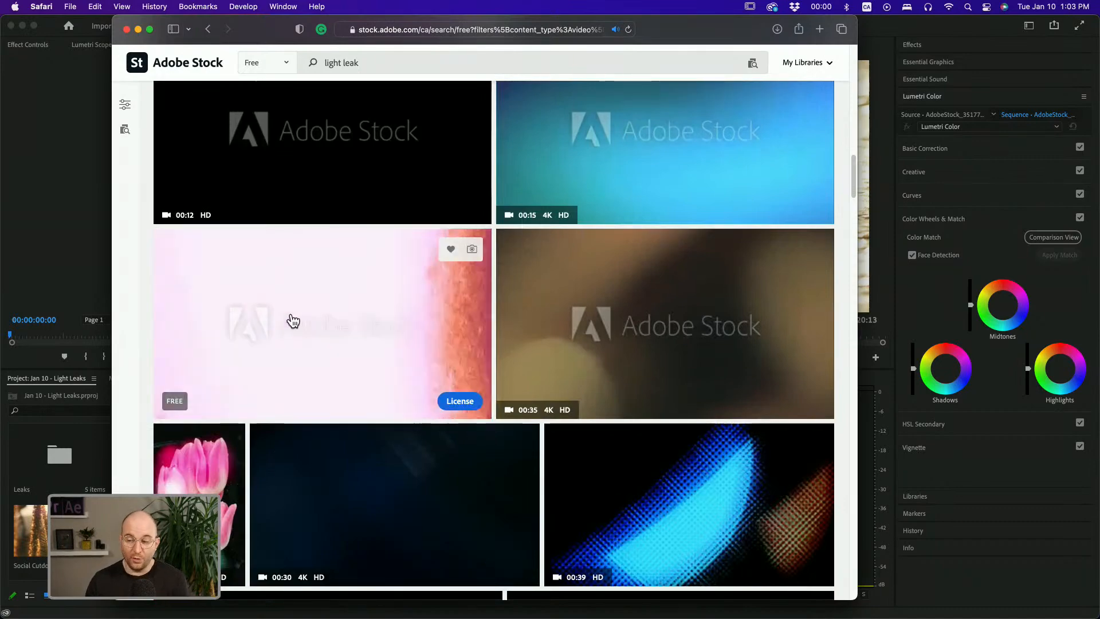
pyautogui.scroll(-3, 359, 338)
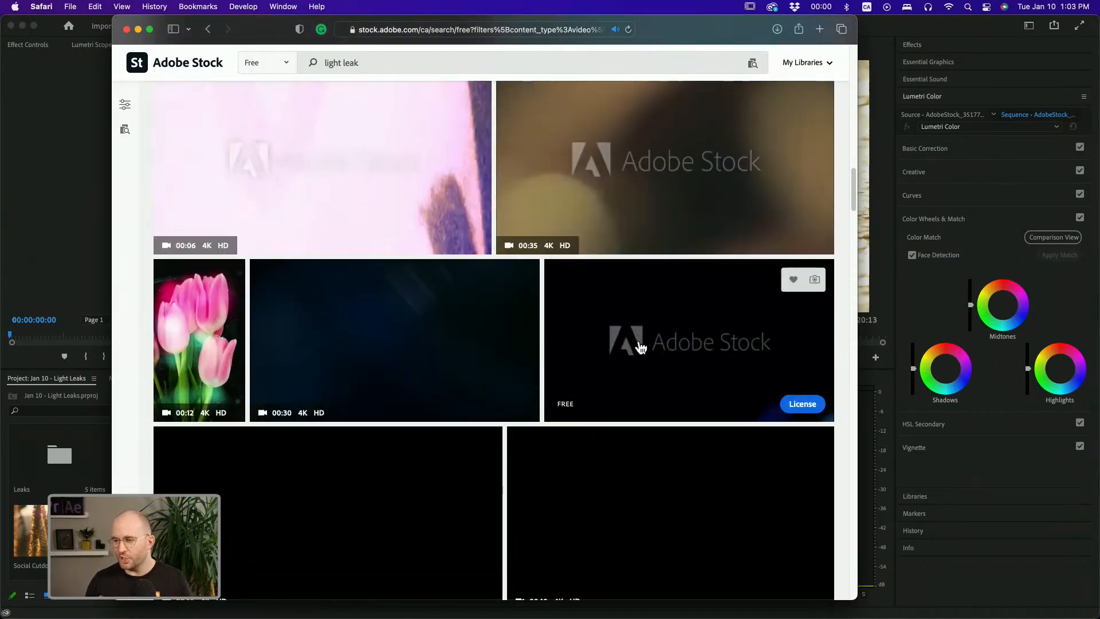
pyautogui.scroll(-15, 553, 338)
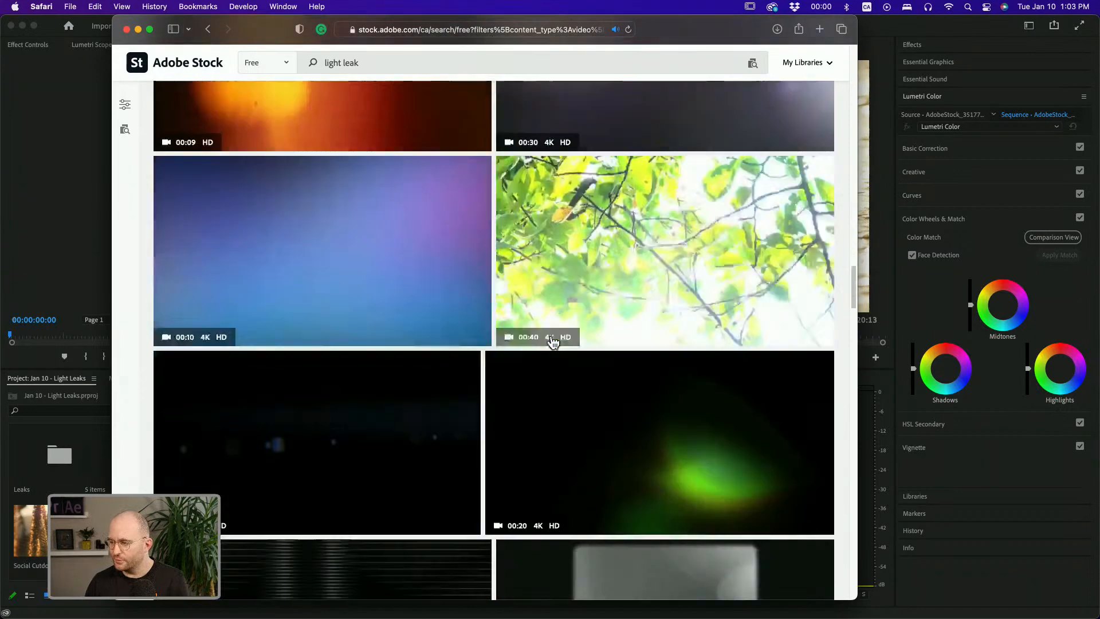
pyautogui.scroll(-20, 553, 343)
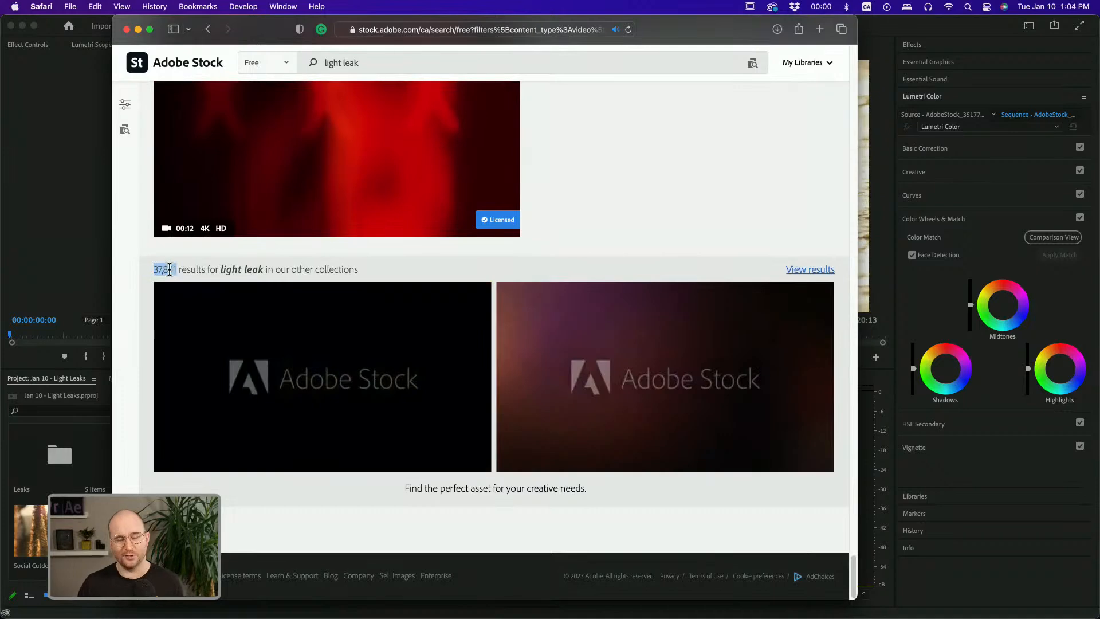
pyautogui.scroll(3, 290, 307)
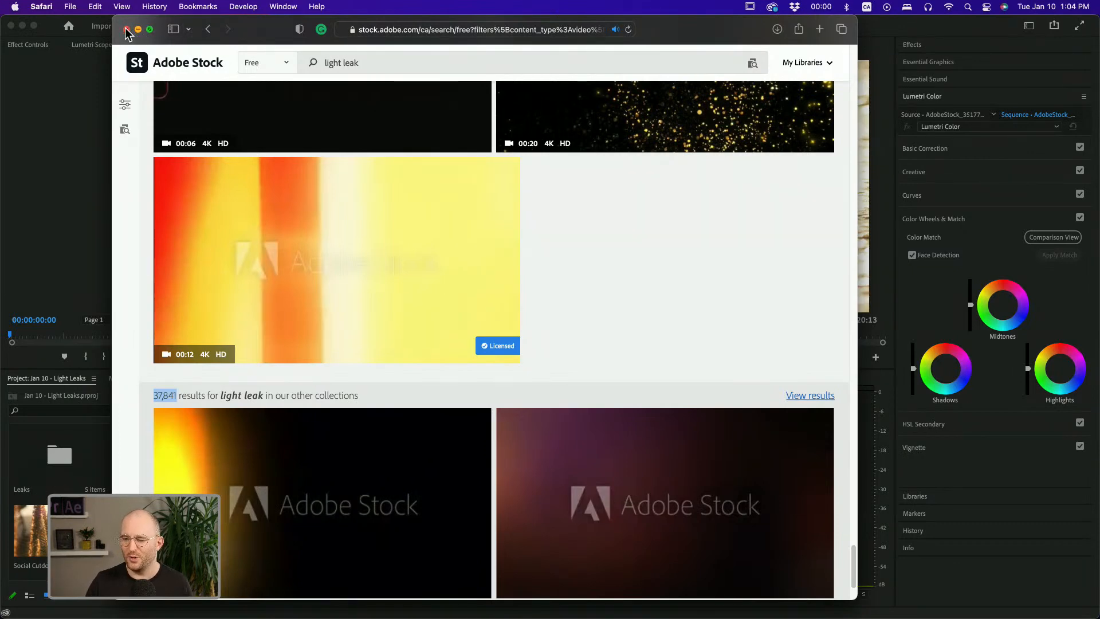
# Return to Premiere Pro and create a new sequence from both clips in the A/B Footages bin
pyautogui.moveTo(258, 24); pyautogui.dragTo(0, 332)
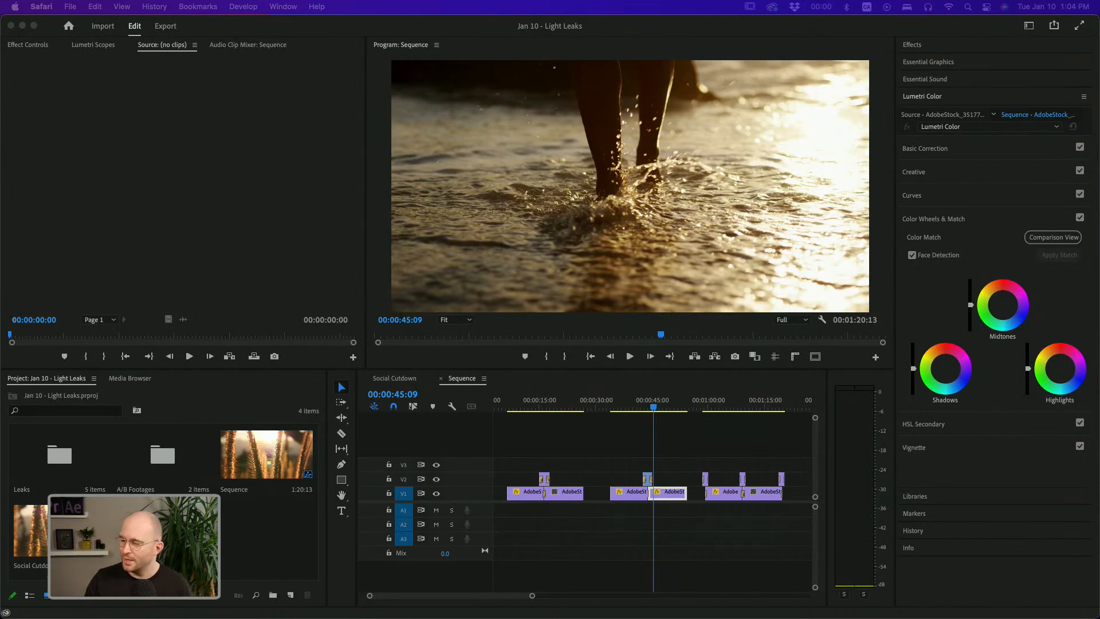
pyautogui.click(585, 470)
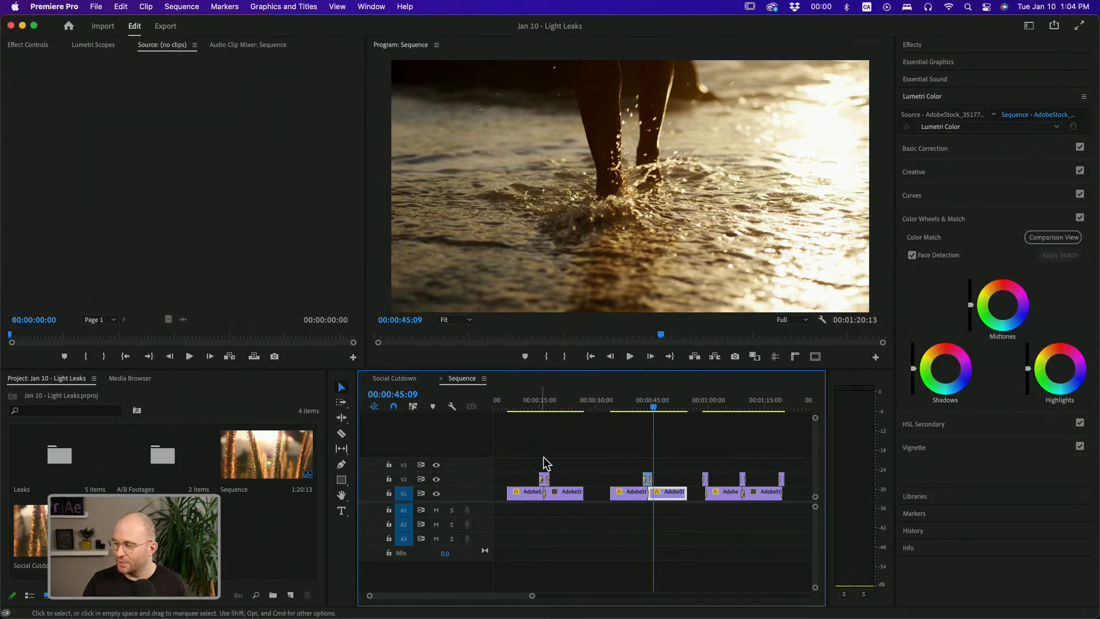
pyautogui.click(529, 401)
pyautogui.moveTo(530, 398); pyautogui.dragTo(529, 400)
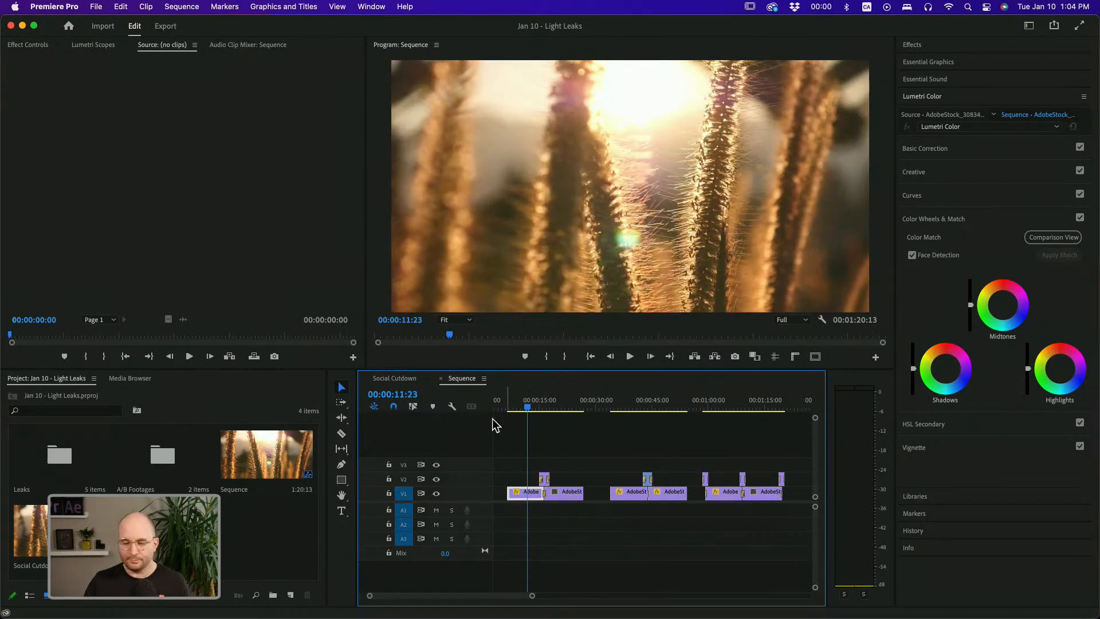
pyautogui.click(226, 544)
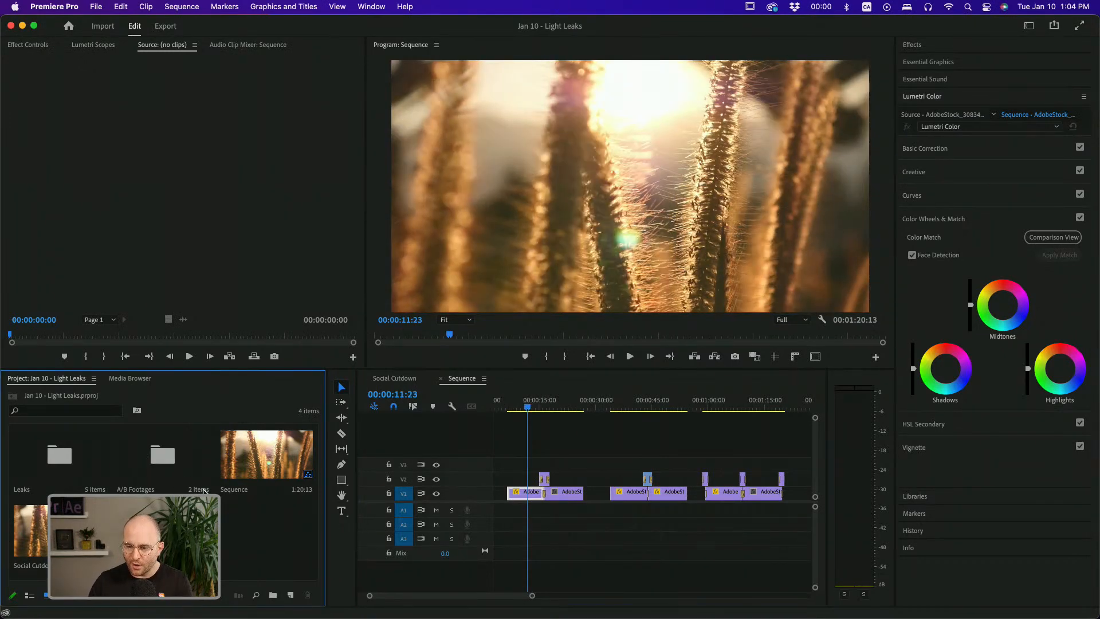
pyautogui.click(184, 475)
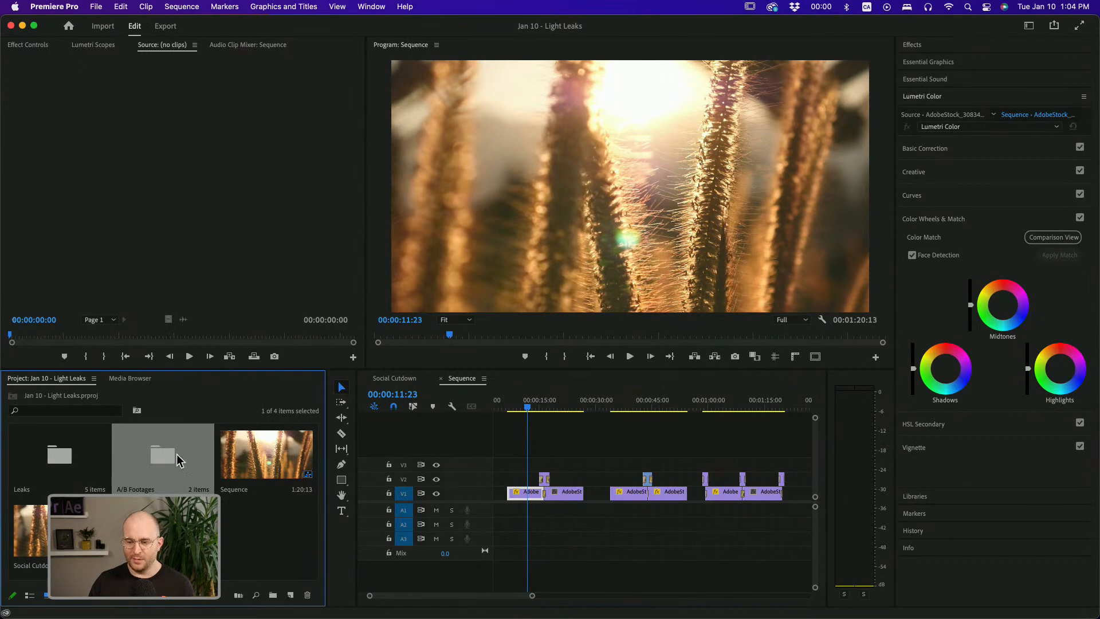
pyautogui.click(58, 465)
pyautogui.doubleClick(162, 458)
pyautogui.keyDown('shift'); pyautogui.click(110, 487); pyautogui.keyUp('shift')
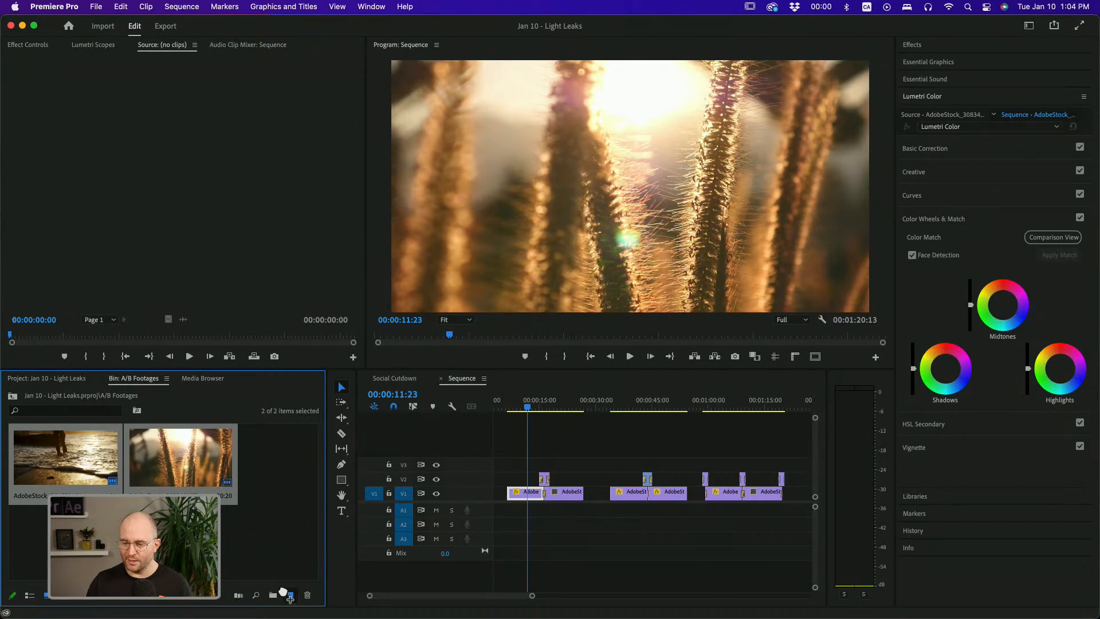
pyautogui.moveTo(292, 597); pyautogui.dragTo(291, 595)
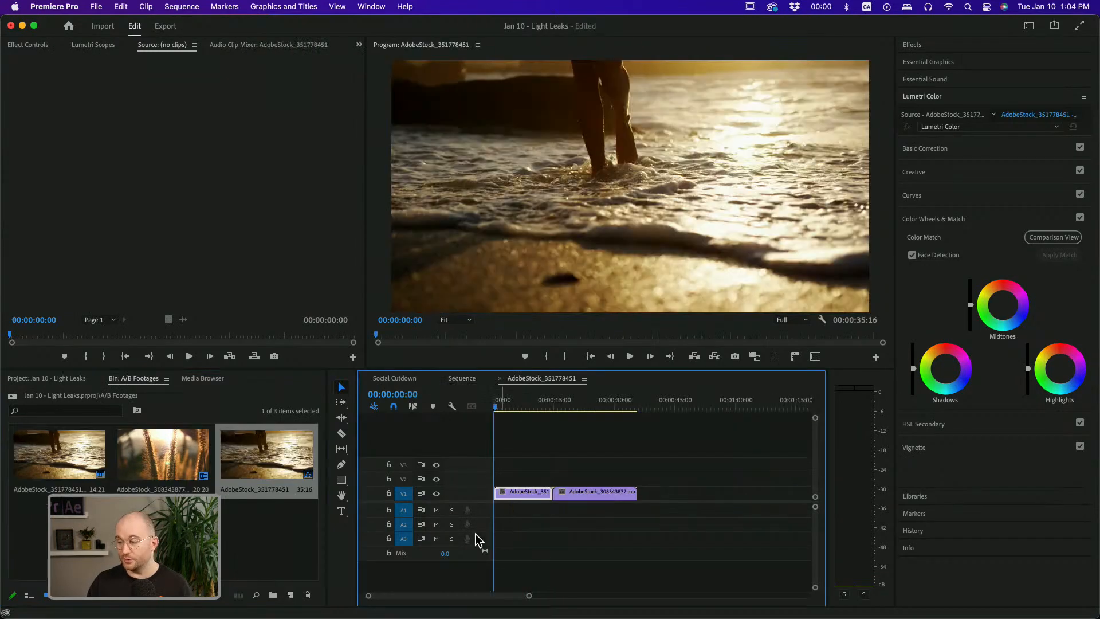
# Shift the second clip right to open a gap after the first clip and enlarge the Video 1 track height
pyautogui.click(631, 528)
pyautogui.moveTo(611, 495); pyautogui.dragTo(624, 513)
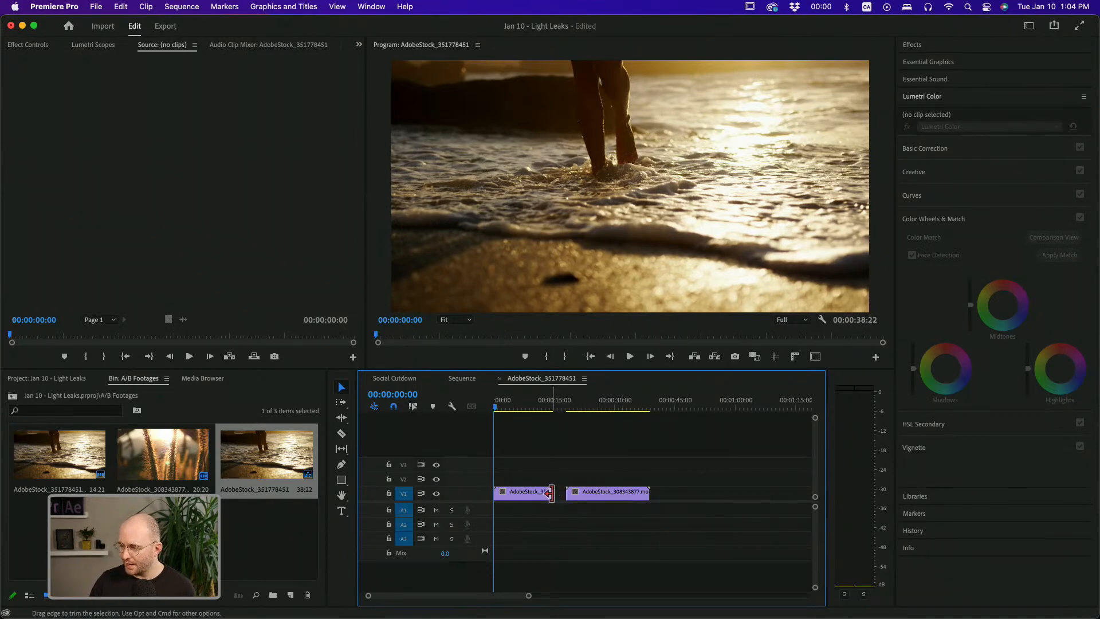
pyautogui.moveTo(529, 595); pyautogui.dragTo(438, 600)
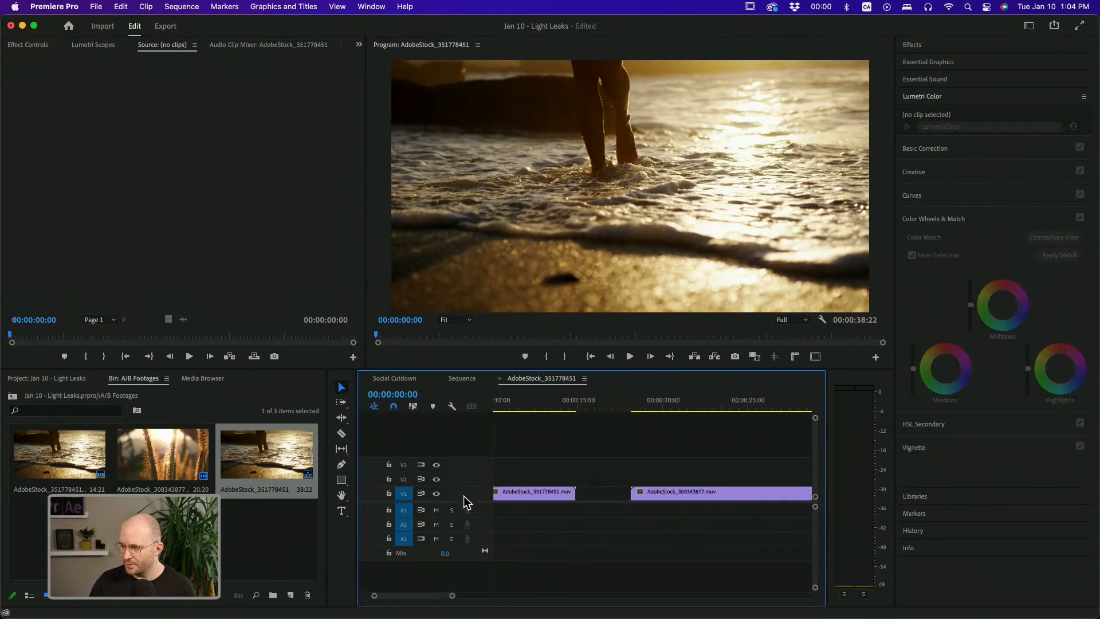
pyautogui.moveTo(458, 487); pyautogui.dragTo(463, 472)
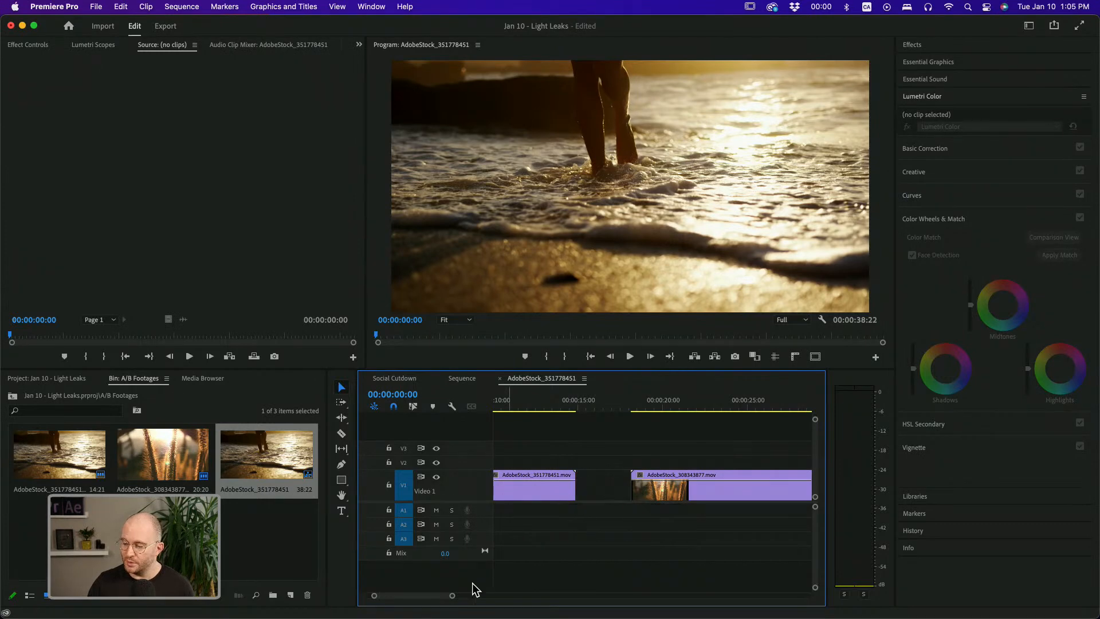
# Move the second clip back against the first to close the gap, and park the playhead on the cut at 00:00:11:16
pyautogui.moveTo(451, 596); pyautogui.dragTo(488, 595)
pyautogui.moveTo(620, 487); pyautogui.dragTo(567, 489)
pyautogui.click(577, 404)
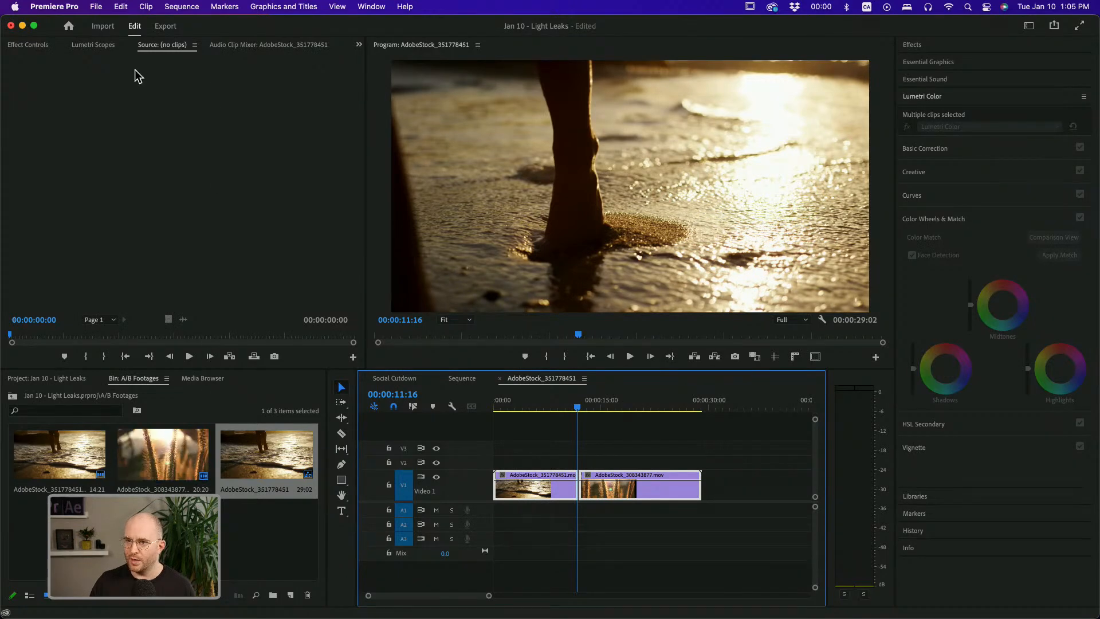
pyautogui.click(372, 6)
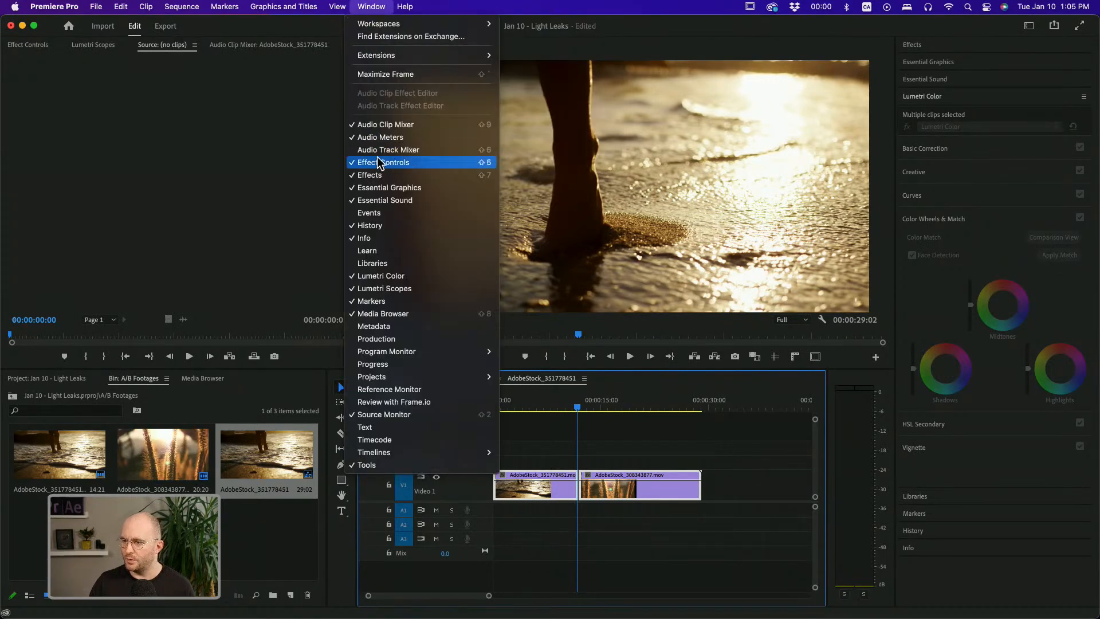
pyautogui.click(231, 549)
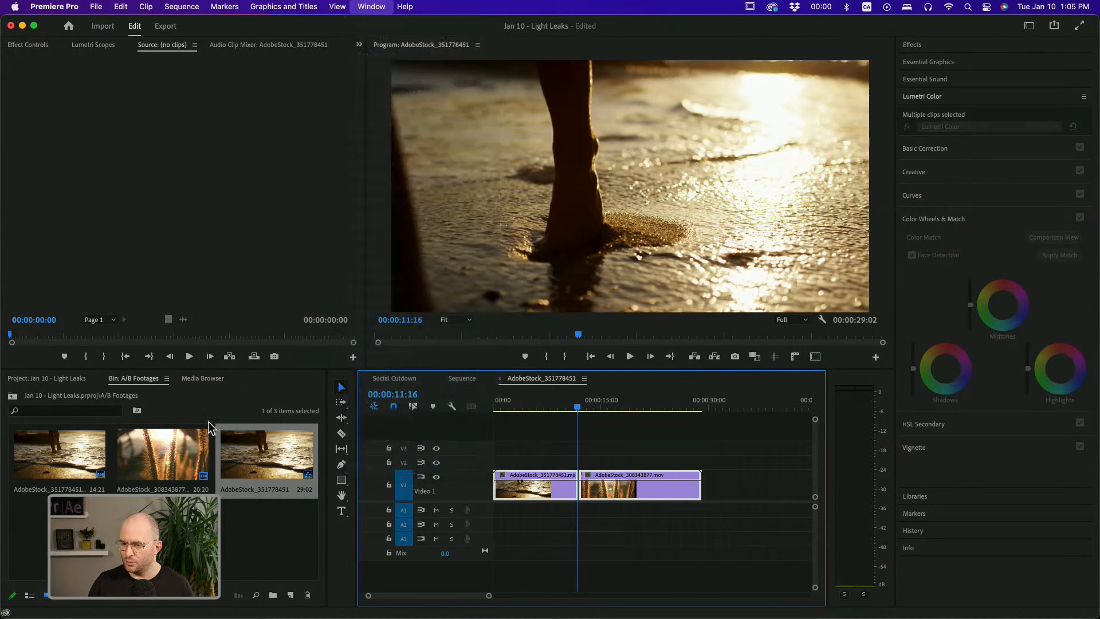
pyautogui.click(60, 379)
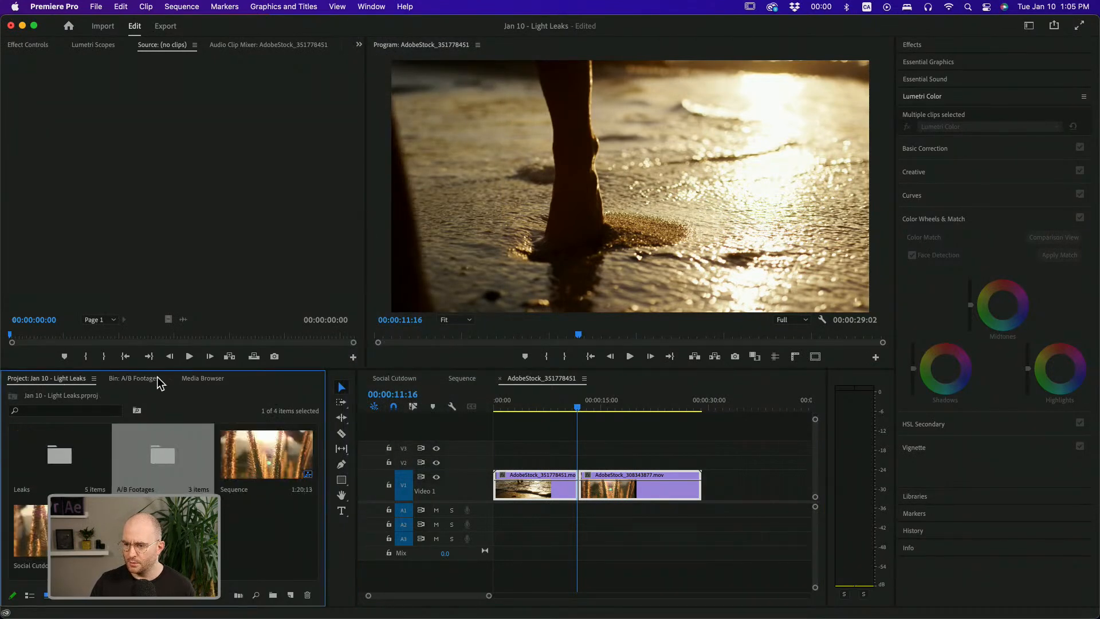
pyautogui.click(201, 378)
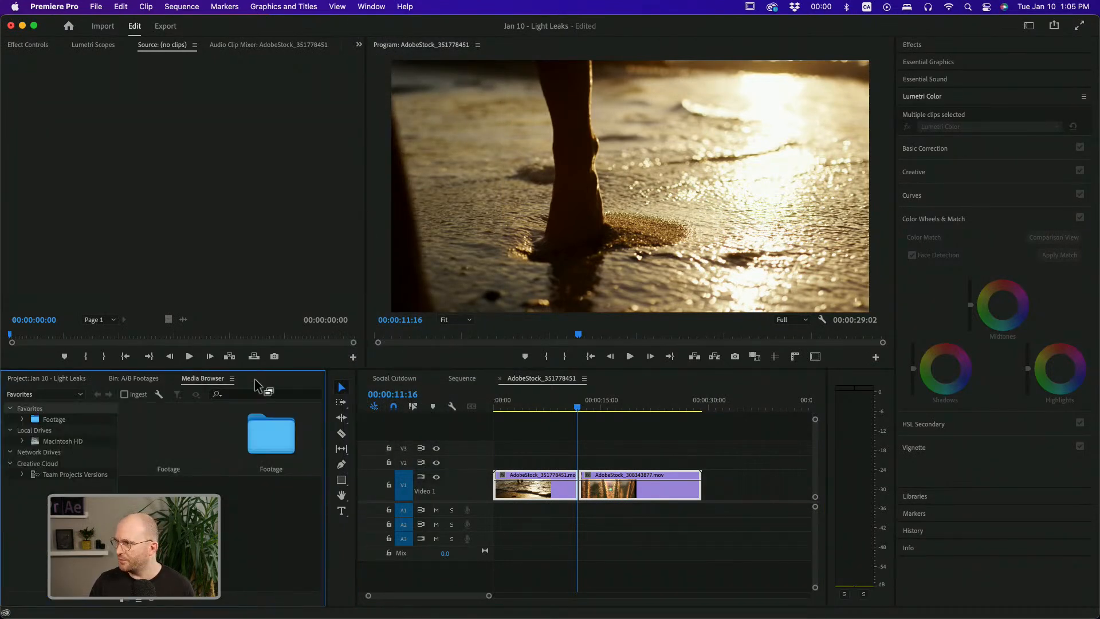
# Apply a Cross Dissolve video transition at the cut between the two clips and confirm its duration
pyautogui.click(923, 46)
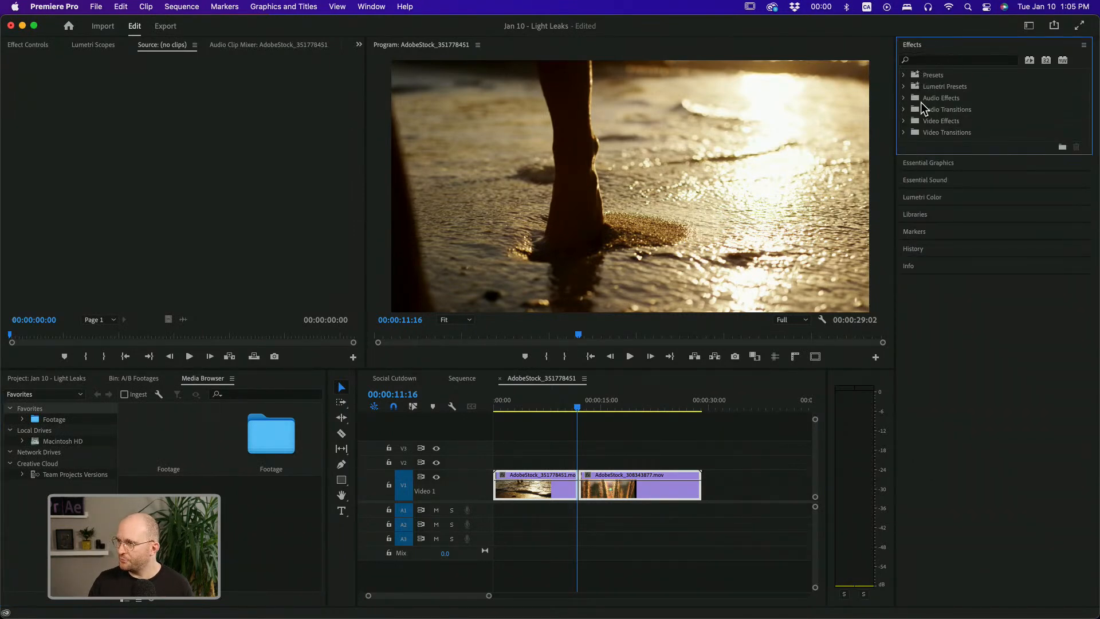
pyautogui.click(904, 133)
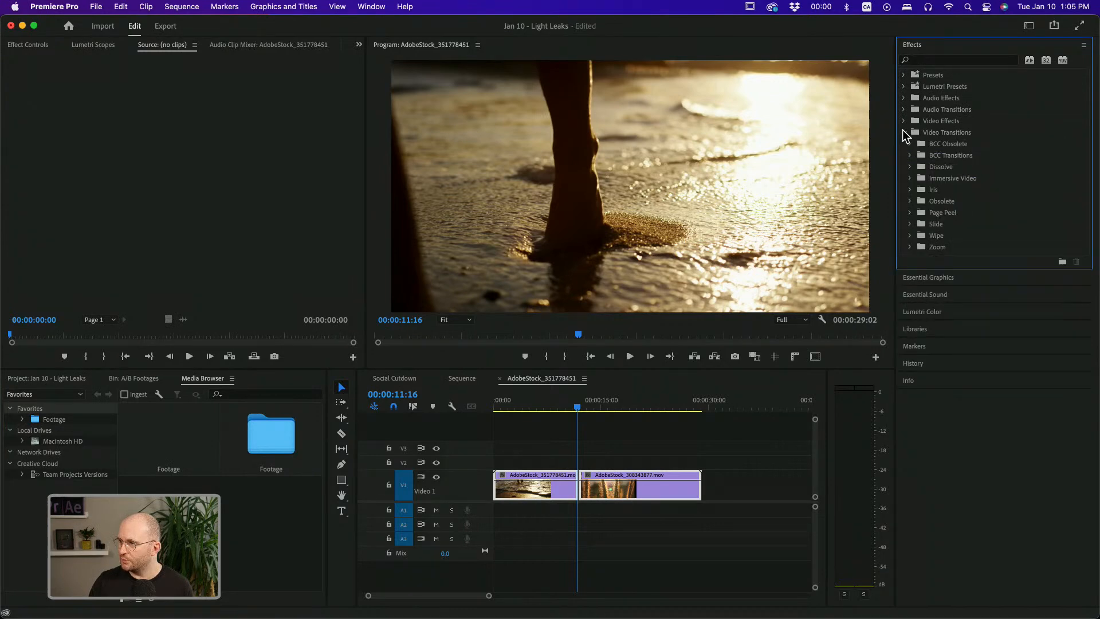
pyautogui.click(910, 167)
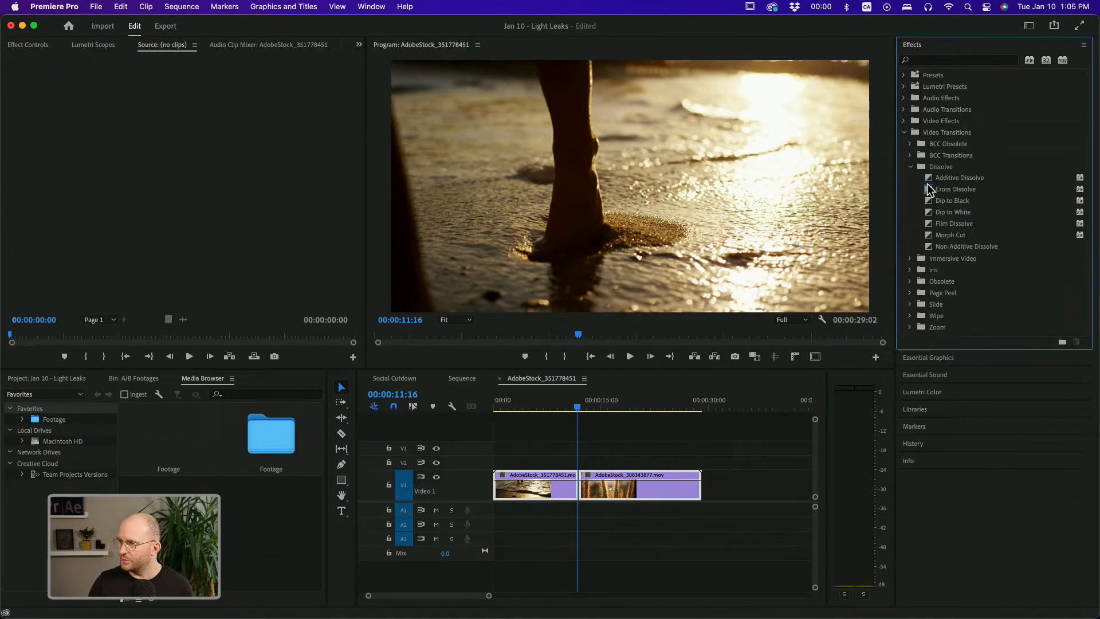
pyautogui.moveTo(928, 189); pyautogui.dragTo(580, 498)
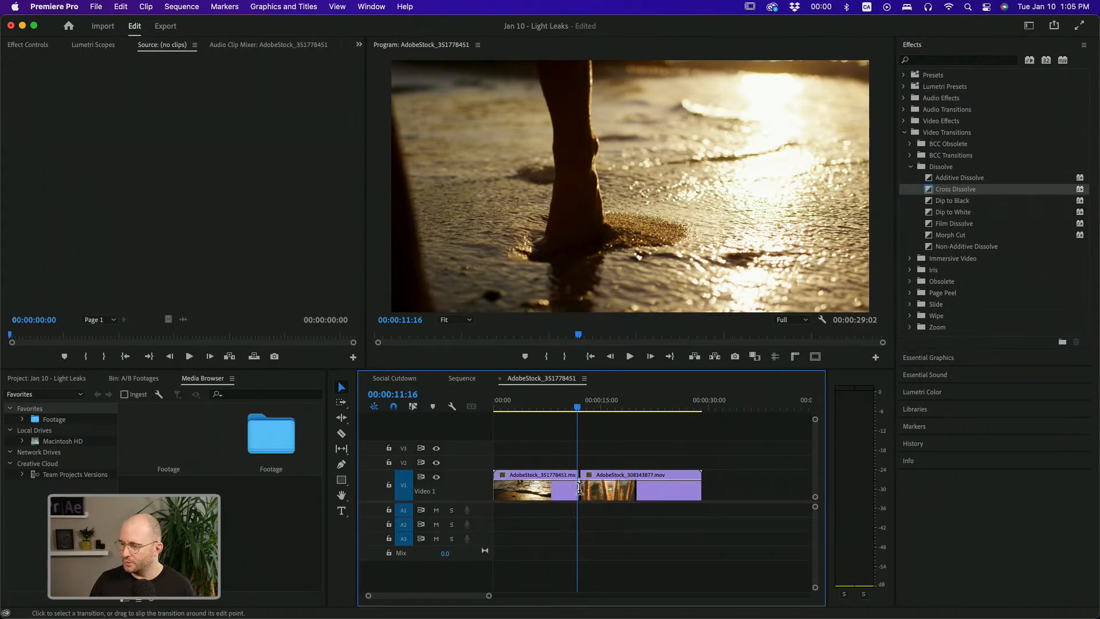
pyautogui.doubleClick(579, 495)
pyautogui.press('Return')
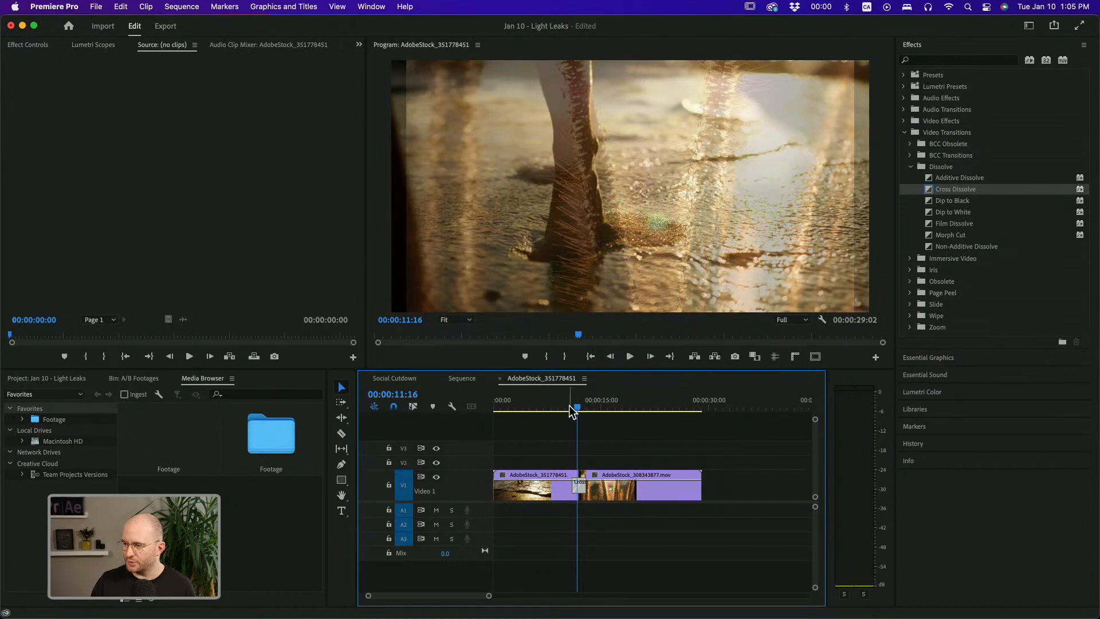
# Play back the Cross Dissolve at the cut, then delete the transition
pyautogui.press('space')
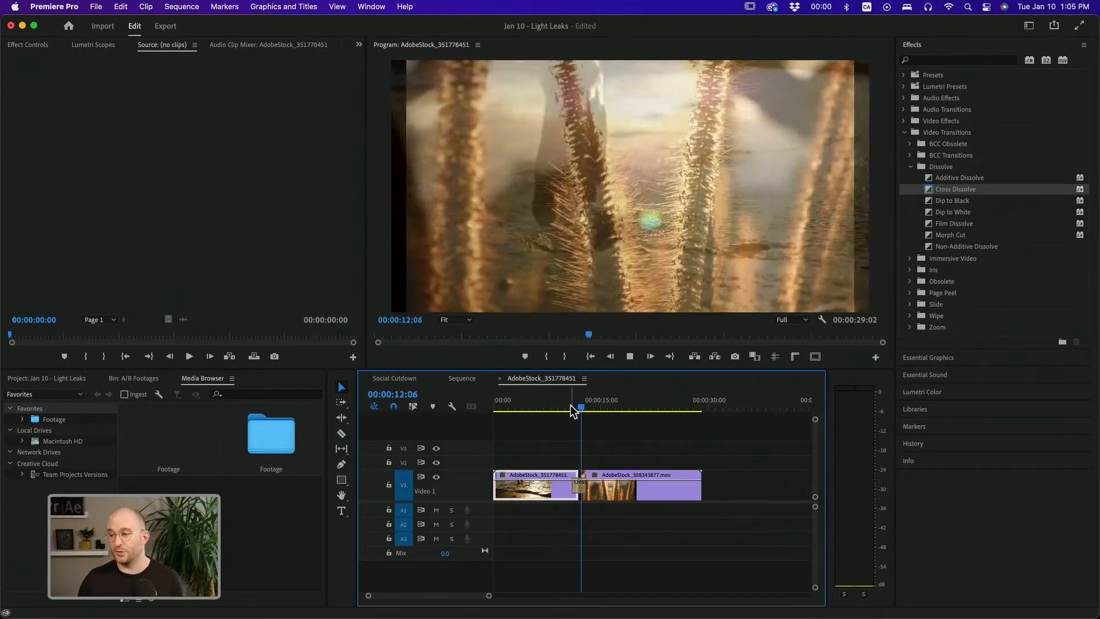
pyautogui.press('space')
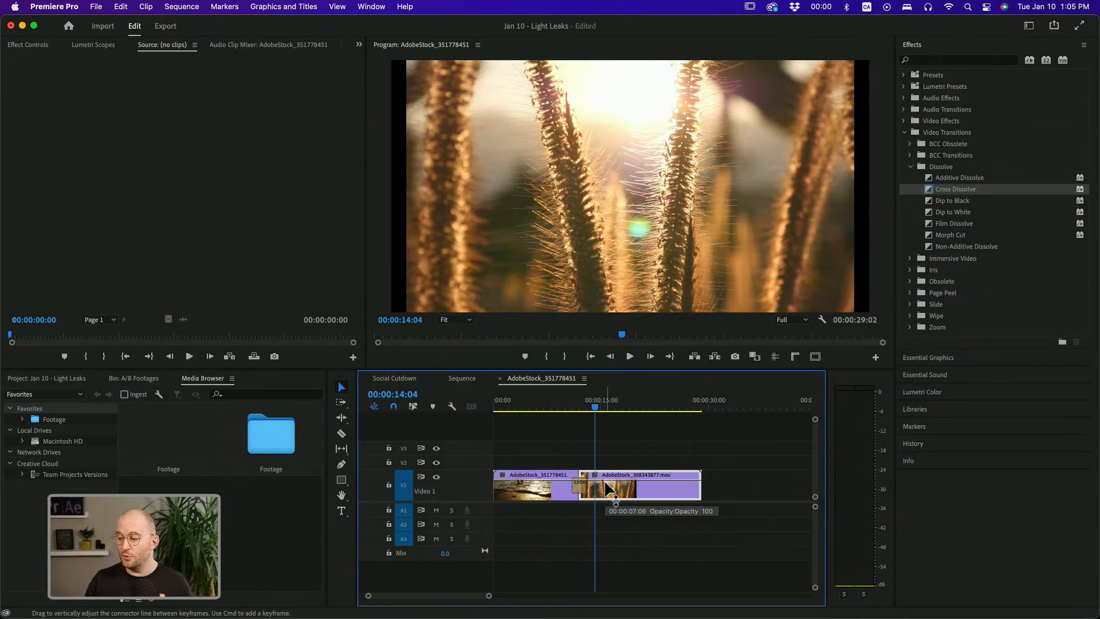
pyautogui.click(582, 492)
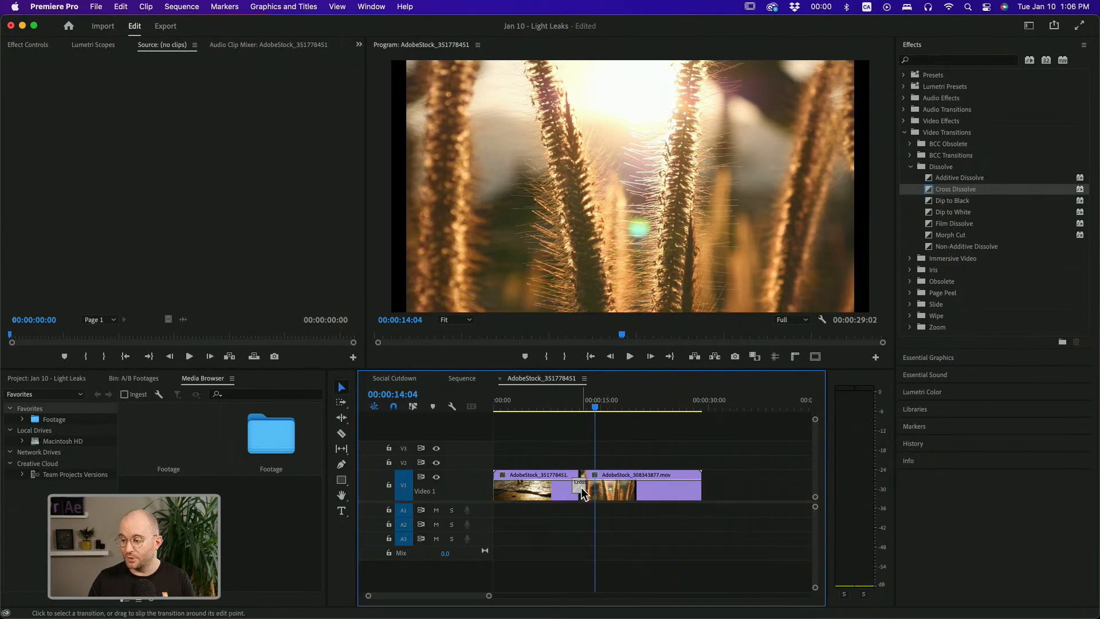
pyautogui.press('Delete')
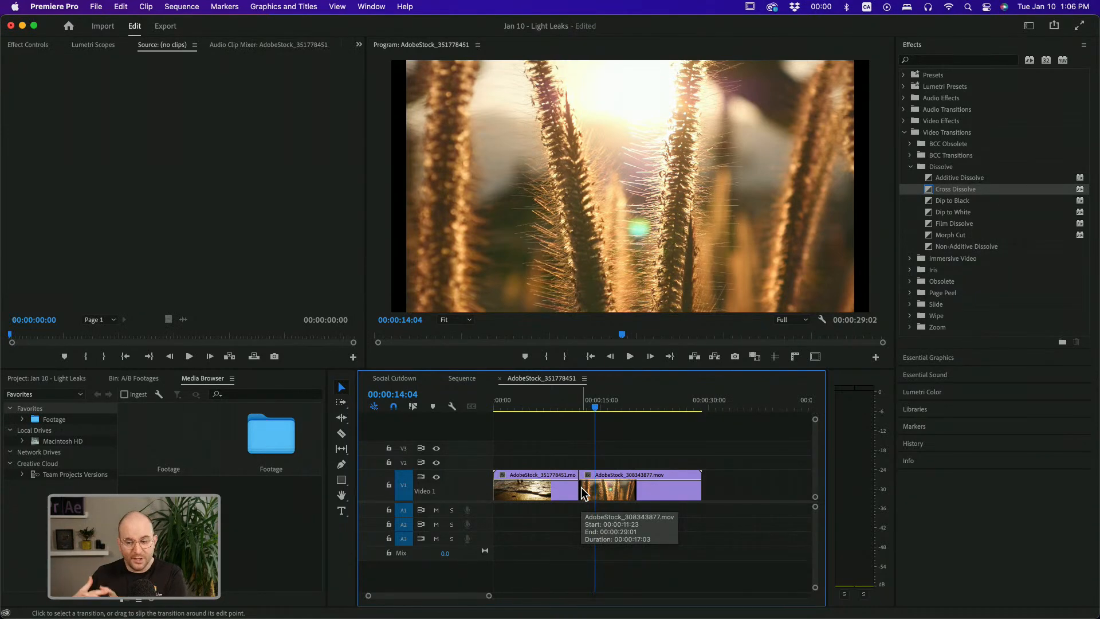
# Open the Leaks bin and place the Dreamy Prism light leak on Video 2 over the cut between the clips
pyautogui.click(78, 379)
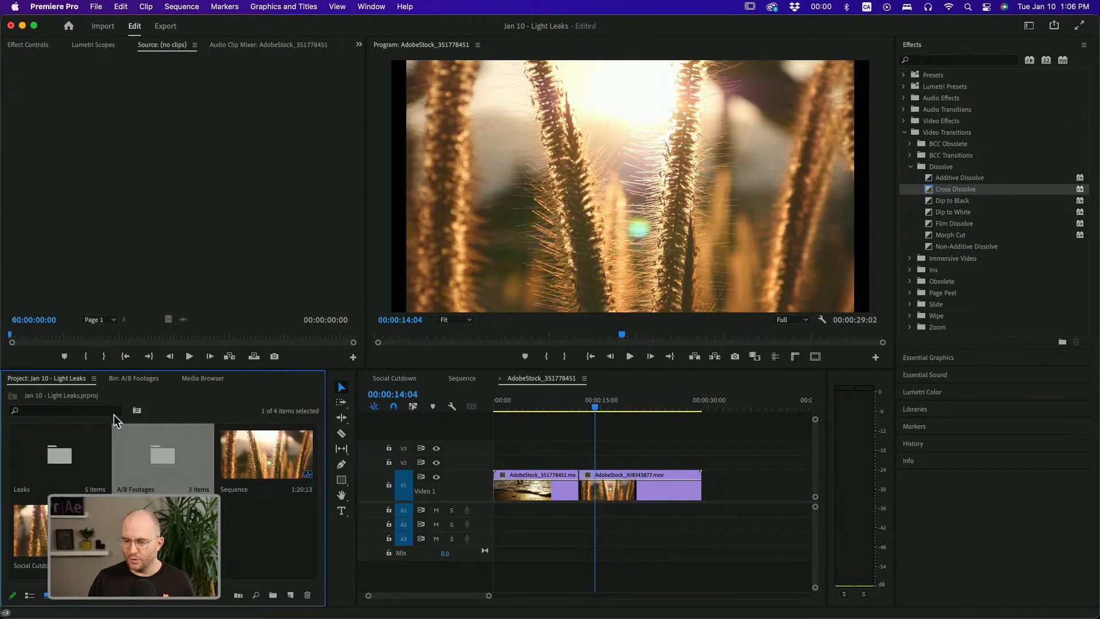
pyautogui.doubleClick(81, 454)
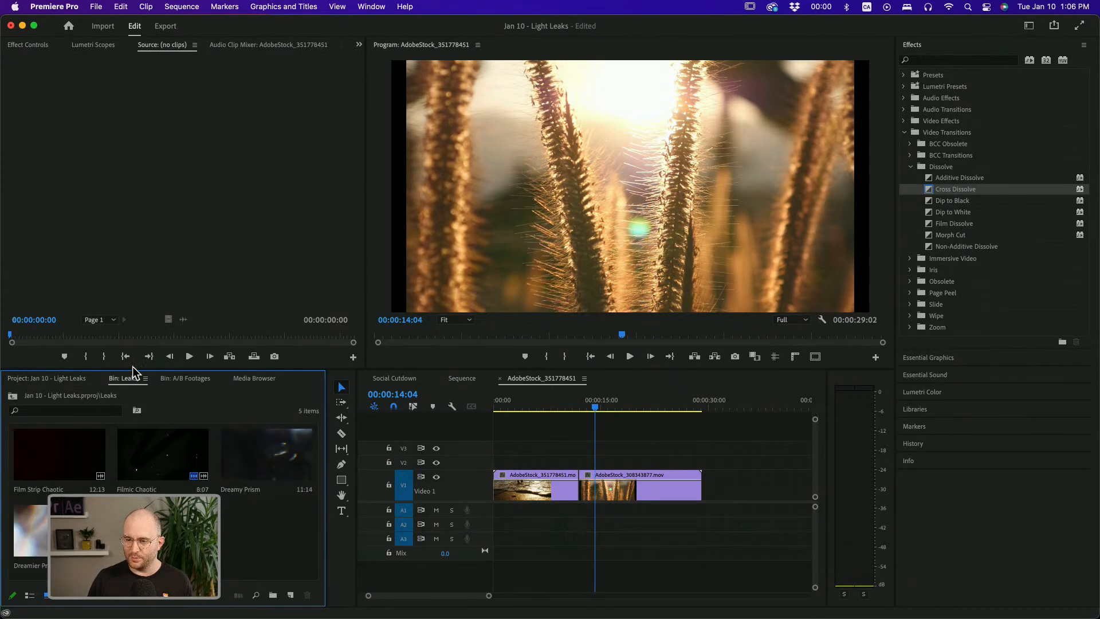
pyautogui.moveTo(132, 370); pyautogui.dragTo(132, 323)
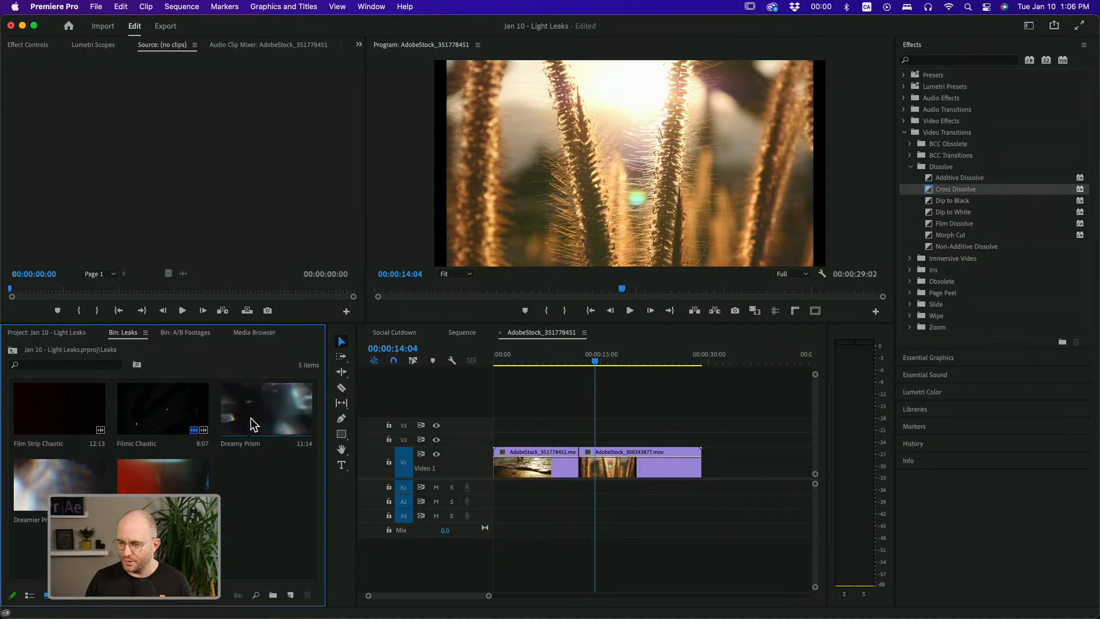
pyautogui.click(265, 427)
pyautogui.moveTo(266, 427); pyautogui.dragTo(541, 441)
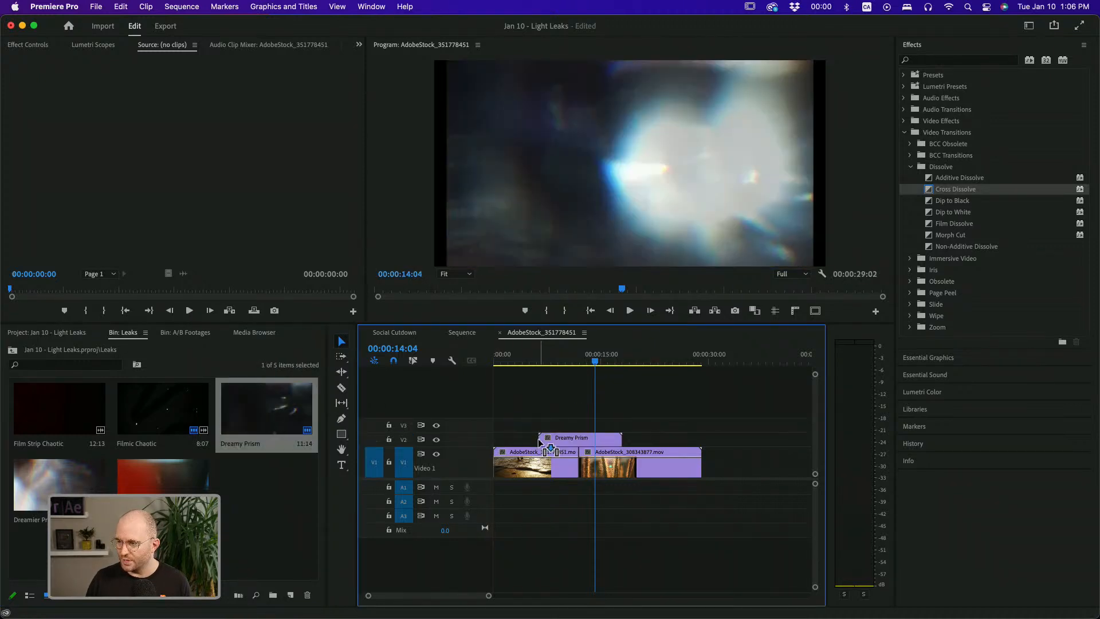
# Scale the Dreamy Prism clip in the Program Monitor so it fills the frame width
pyautogui.moveTo(542, 361); pyautogui.dragTo(544, 364)
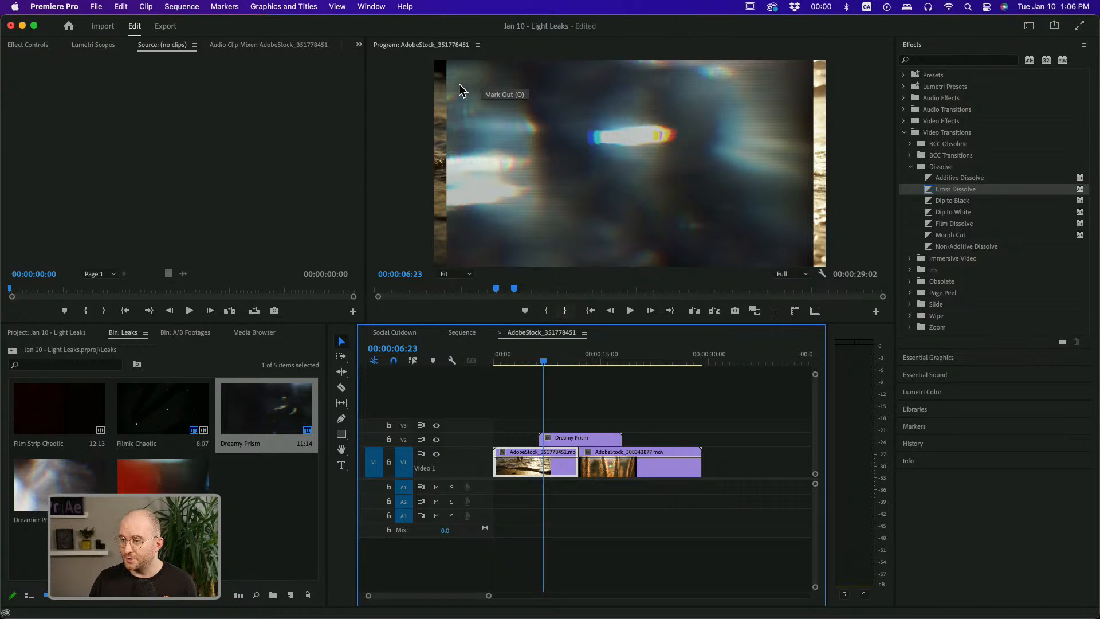
pyautogui.click(583, 439)
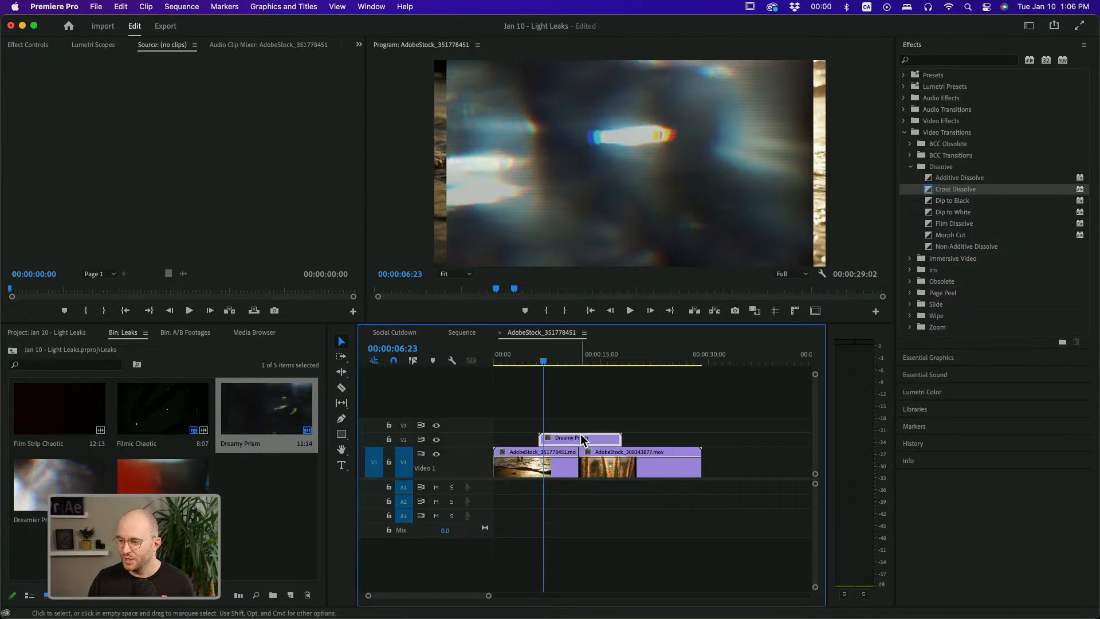
pyautogui.click(607, 237)
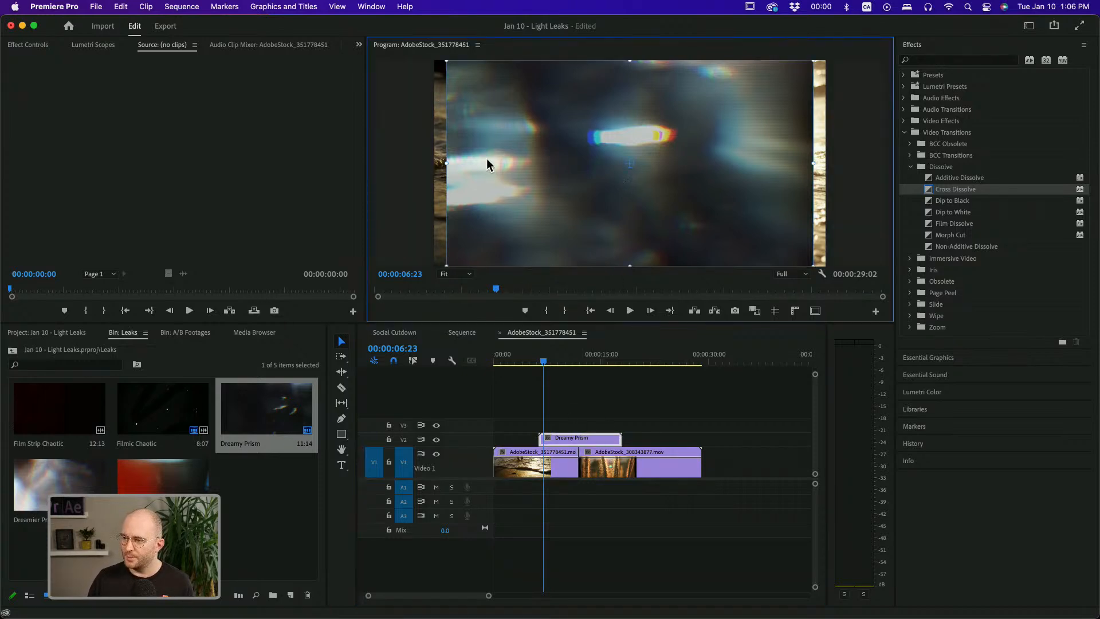
pyautogui.moveTo(440, 162); pyautogui.dragTo(423, 165)
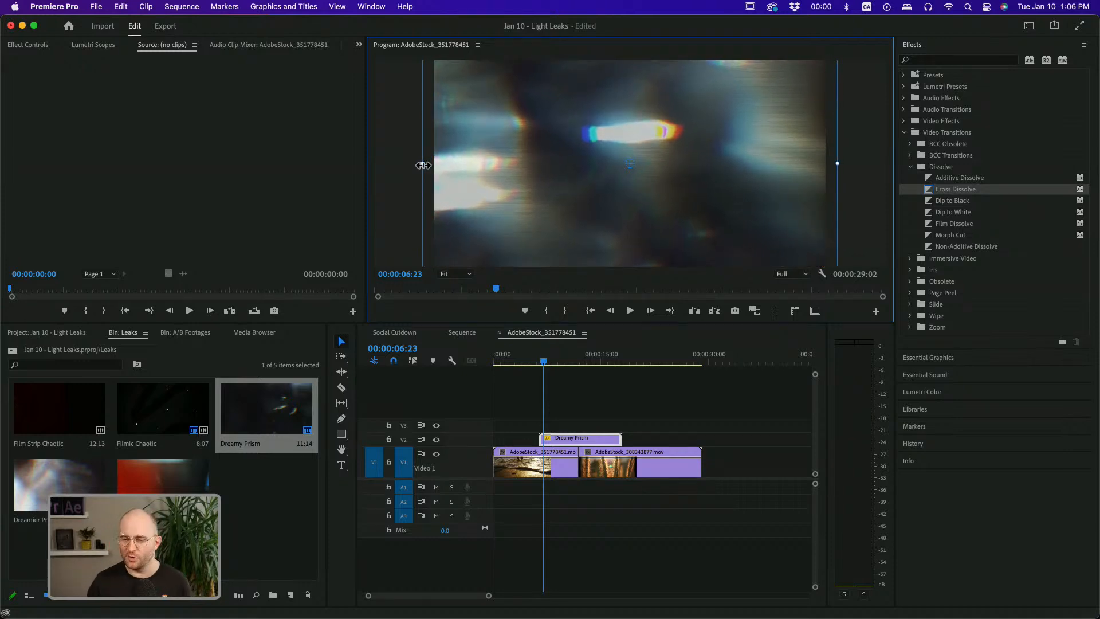
# Open the Dreamy Prism clip's Opacity controls and set its blend mode to Multiply
pyautogui.click(560, 426)
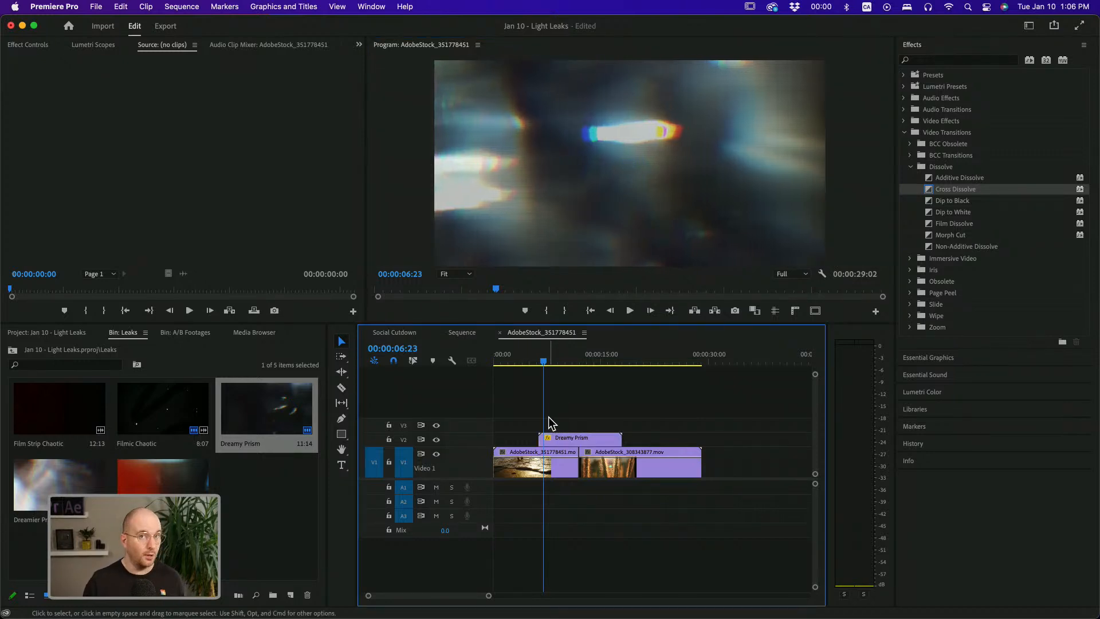
pyautogui.click(564, 439)
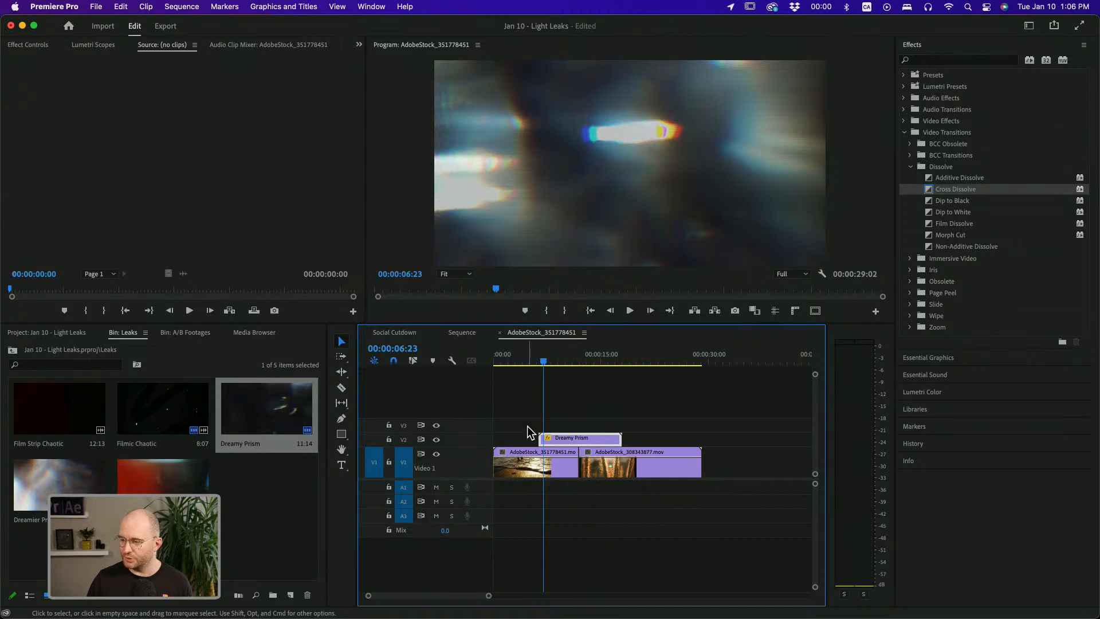
pyautogui.click(30, 45)
pyautogui.click(9, 103)
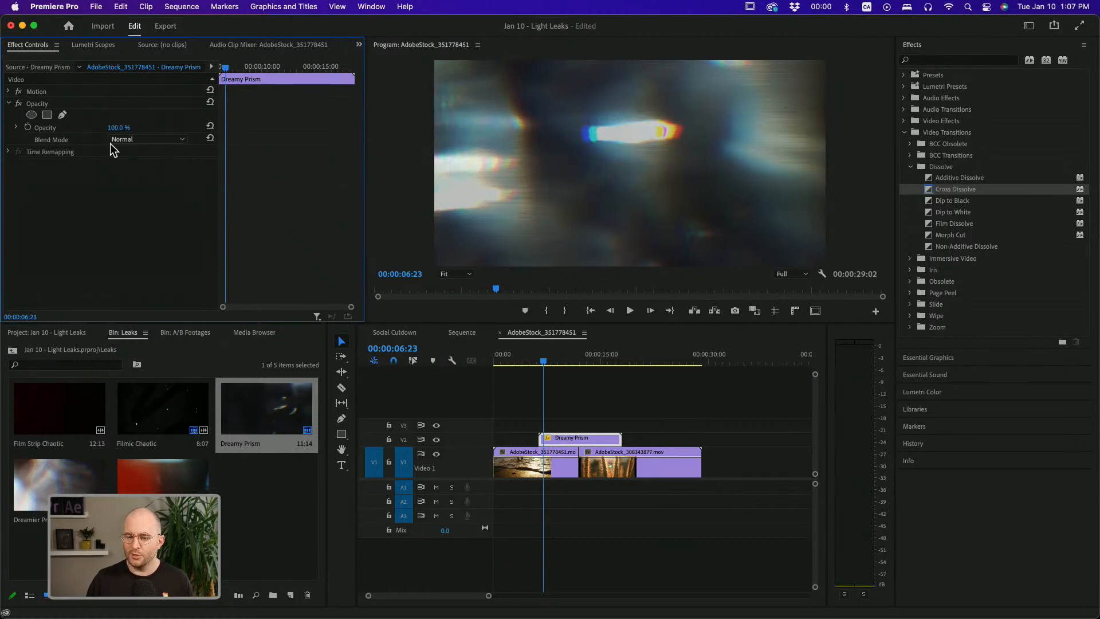
pyautogui.click(145, 139)
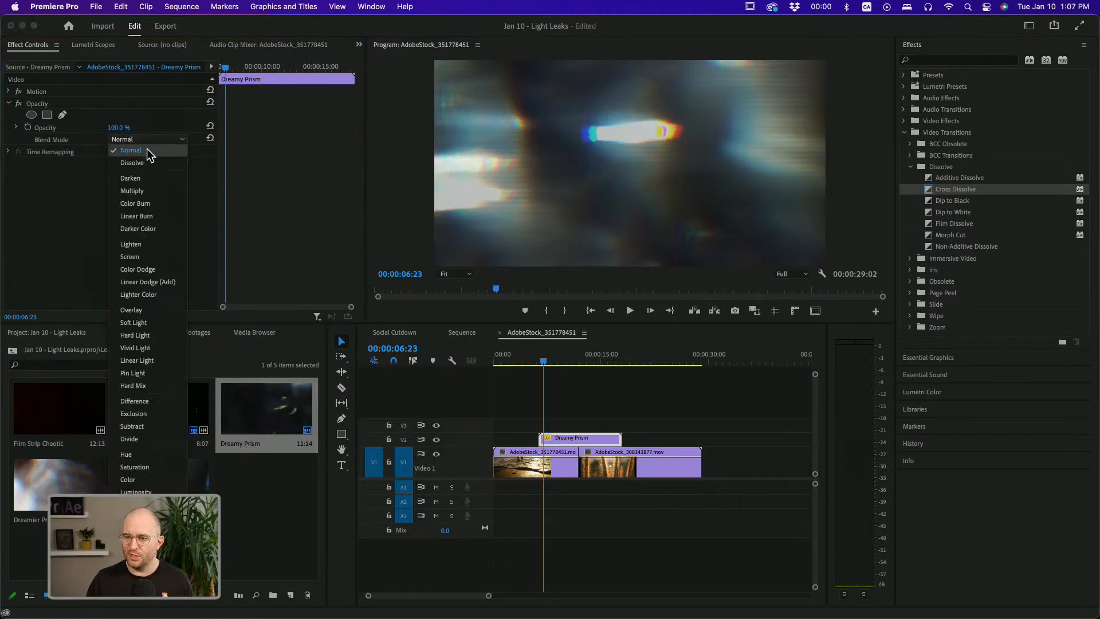
pyautogui.click(133, 191)
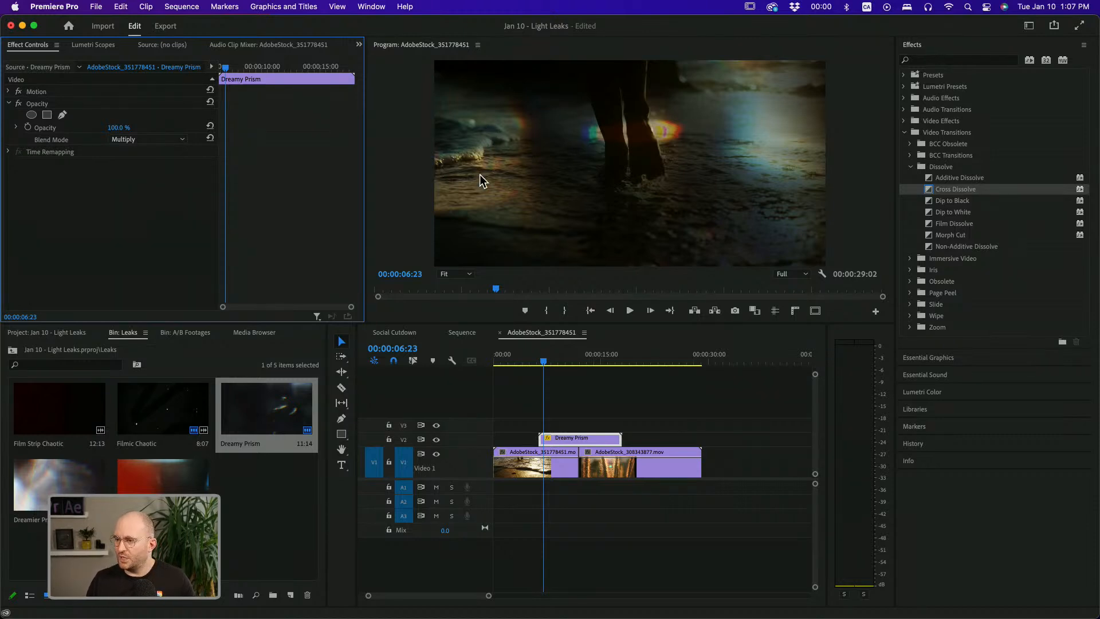
# Try the Lighten, Screen and Color Dodge blend modes on the light leak clip
pyautogui.click(153, 138)
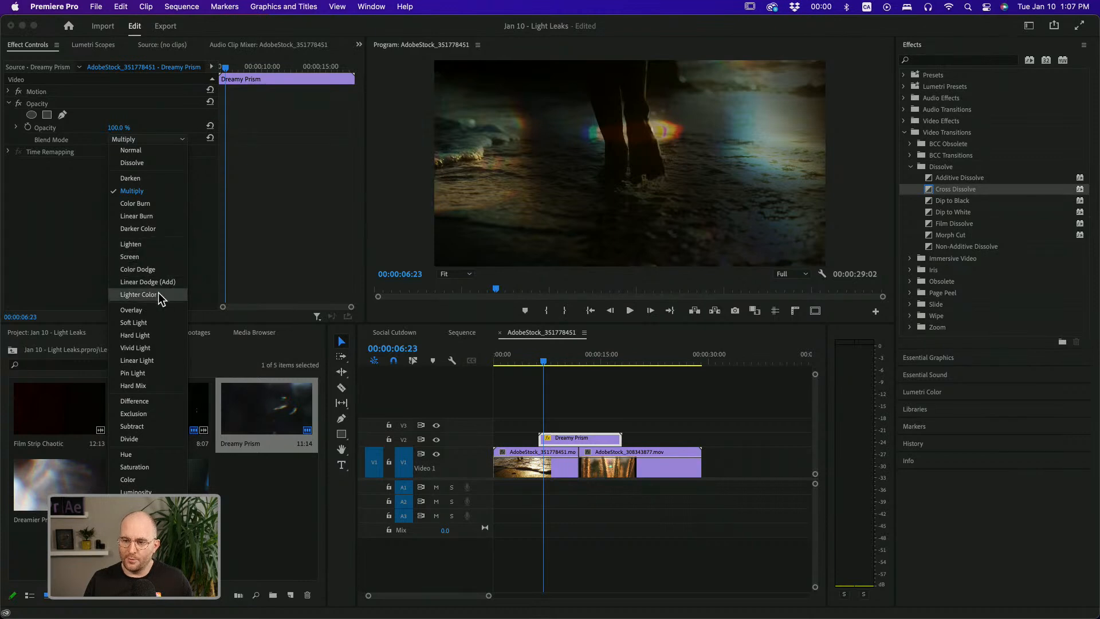
pyautogui.click(154, 244)
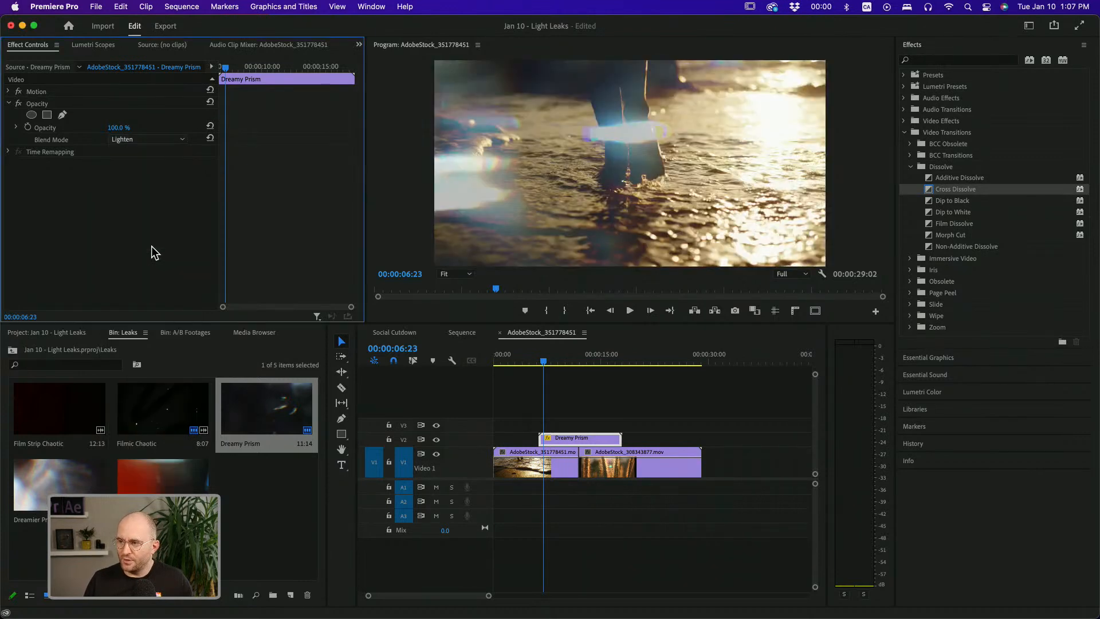
pyautogui.click(153, 141)
pyautogui.click(148, 258)
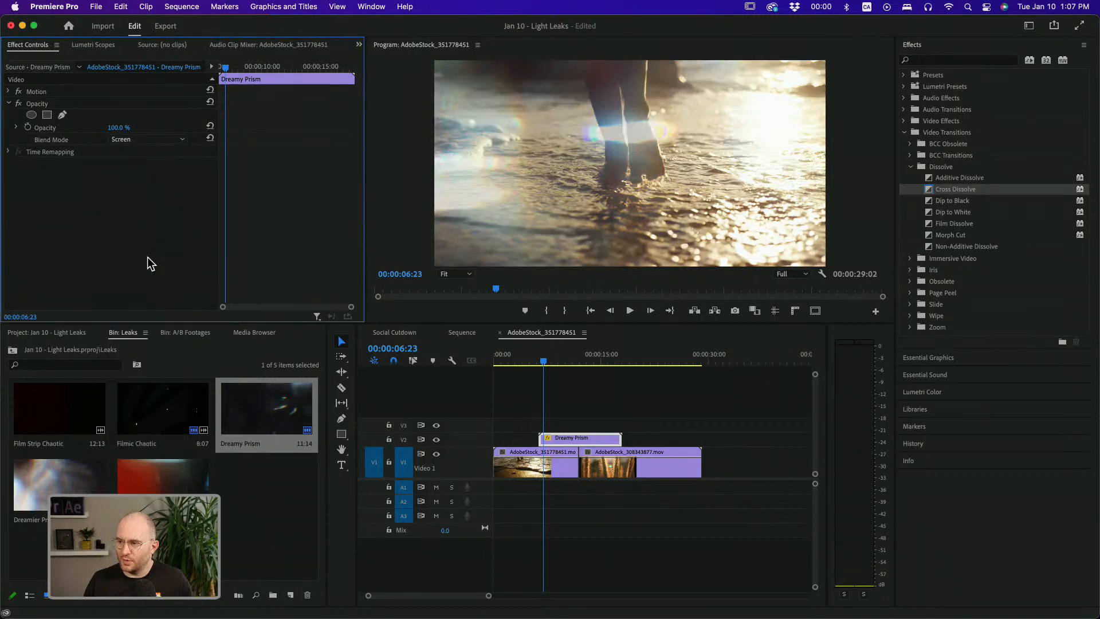
pyautogui.click(142, 140)
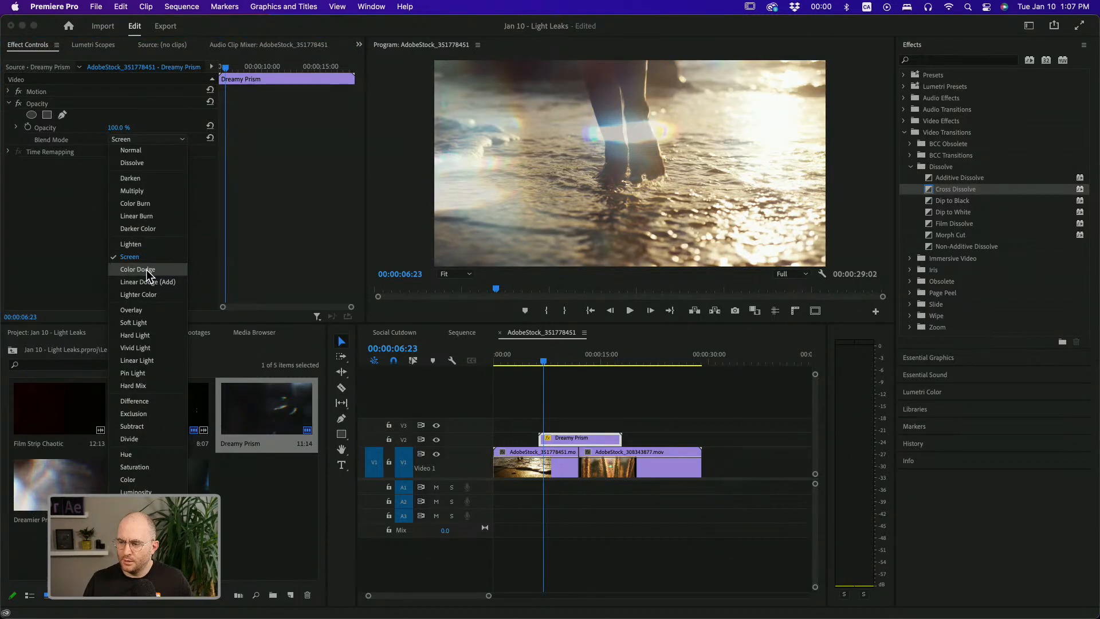
pyautogui.click(148, 271)
# Compare the Linear Dodge (Add) and Lighter Color blend modes, settling on Linear Dodge (Add) for the leak
pyautogui.click(144, 141)
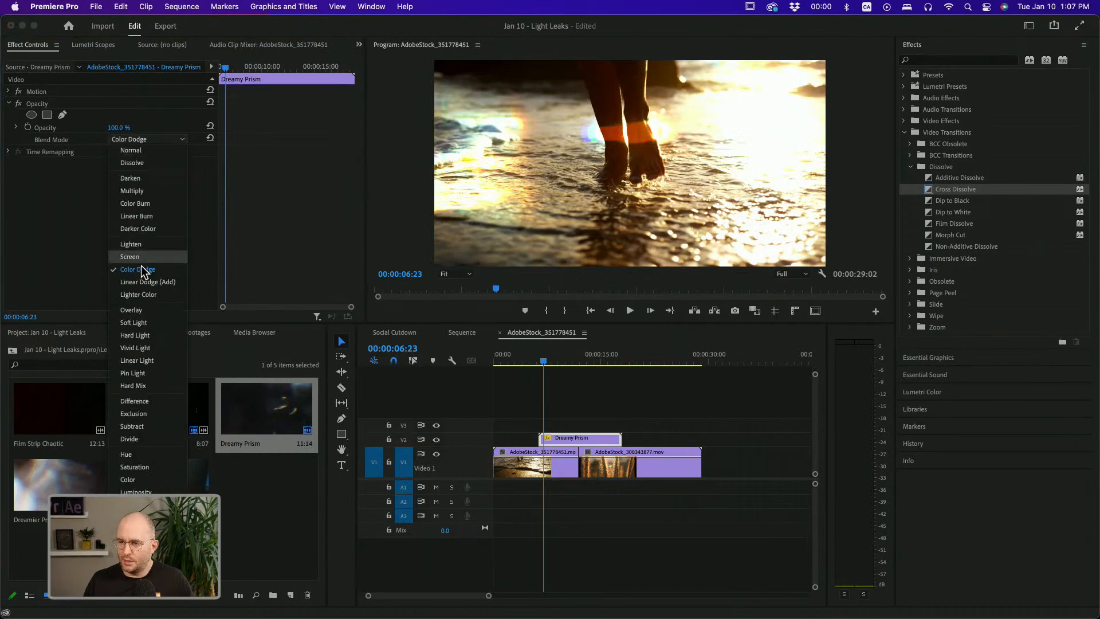
pyautogui.click(142, 286)
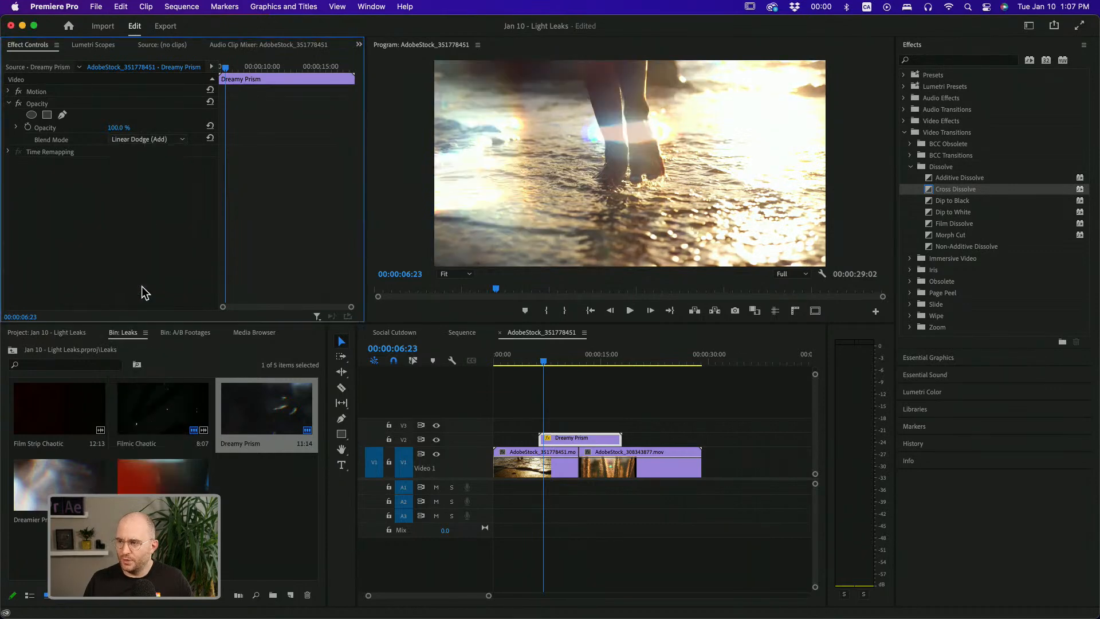
pyautogui.click(141, 143)
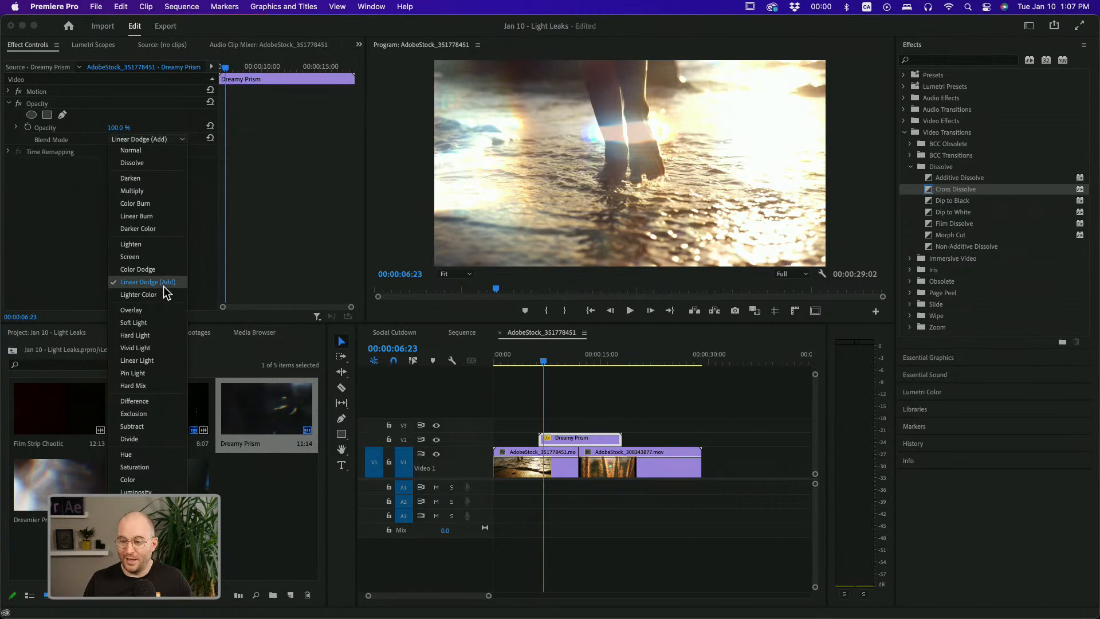
pyautogui.click(165, 294)
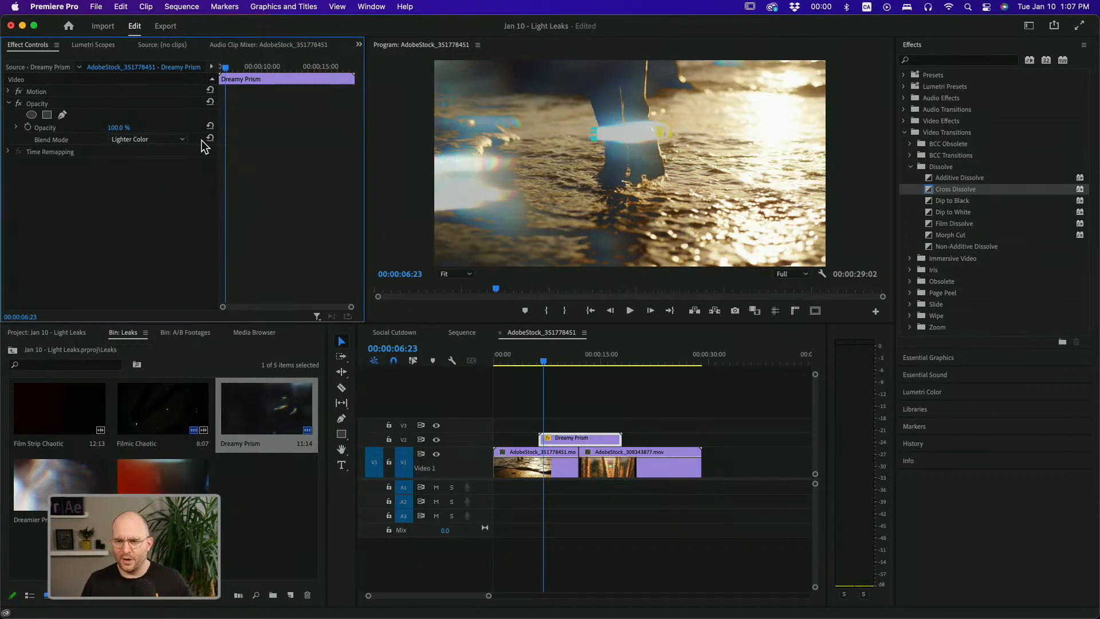
pyautogui.click(175, 139)
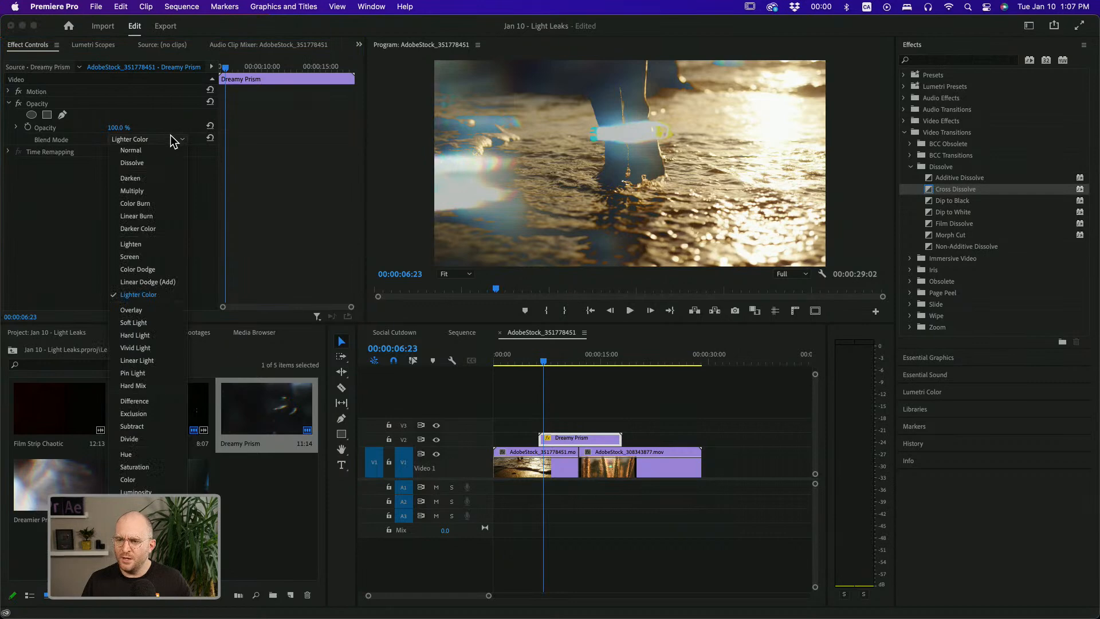
pyautogui.click(170, 282)
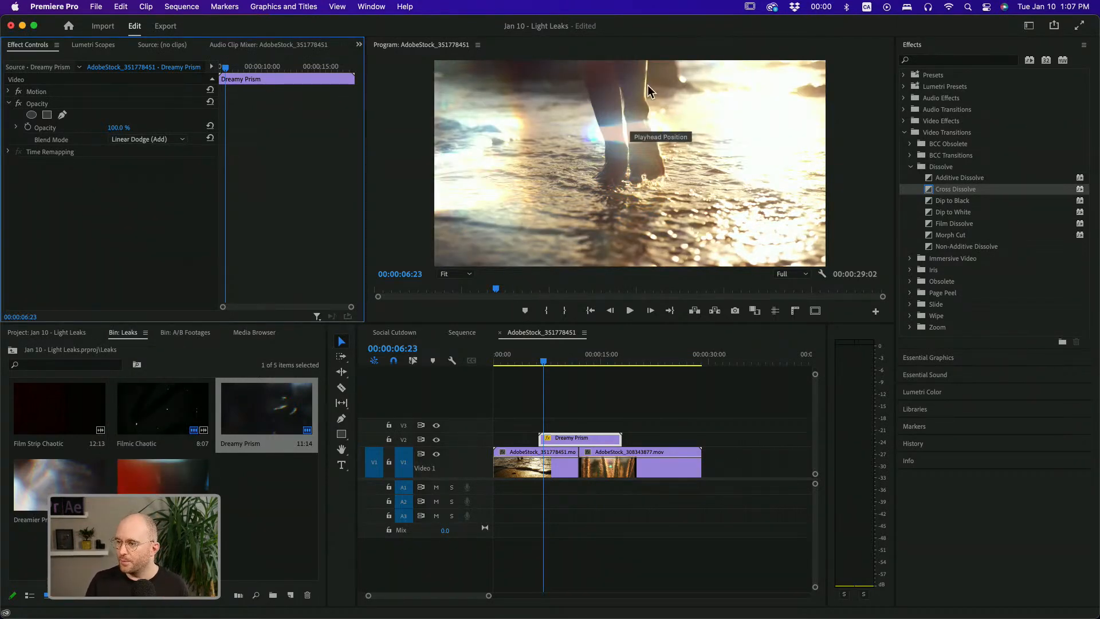
# Apply the default Cross Dissolve transition to both ends of the Dreamy Prism light leak clip
pyautogui.moveTo(543, 365); pyautogui.dragTo(608, 373)
pyautogui.click(608, 444)
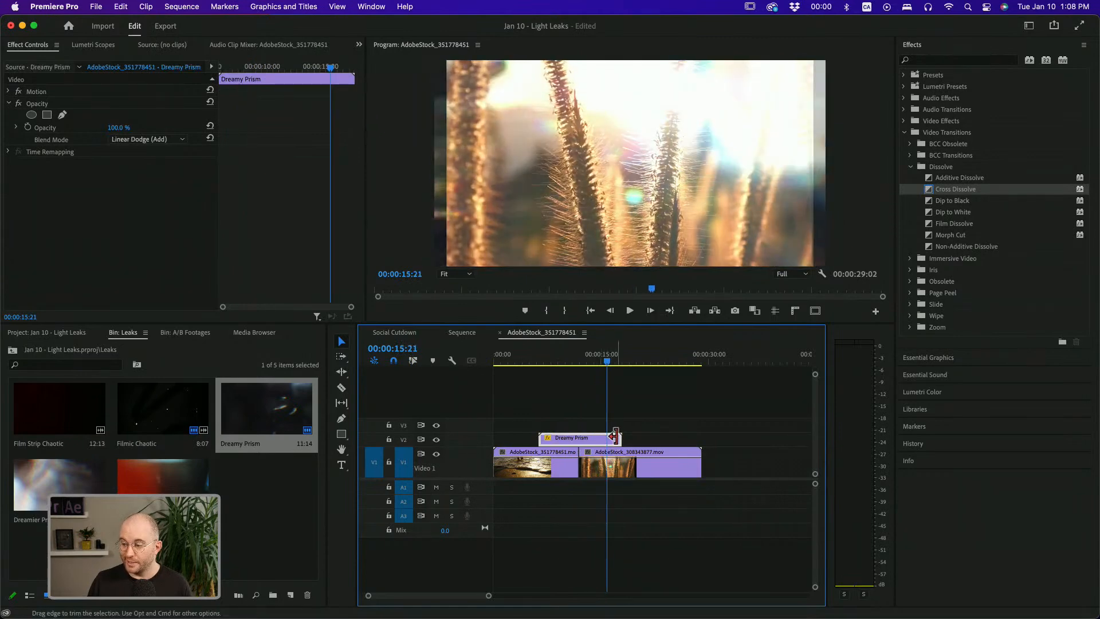
pyautogui.press('super+d')
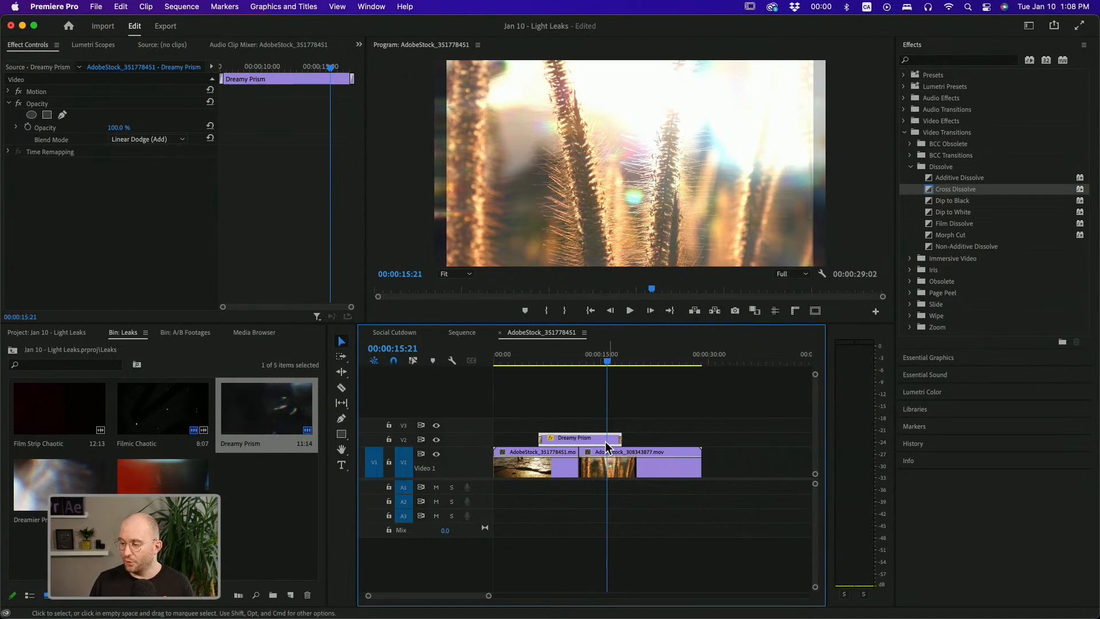
# Play back the light leak over the cut to review its fades
pyautogui.click(541, 362)
pyautogui.moveTo(542, 362); pyautogui.dragTo(536, 362)
pyautogui.press('space')
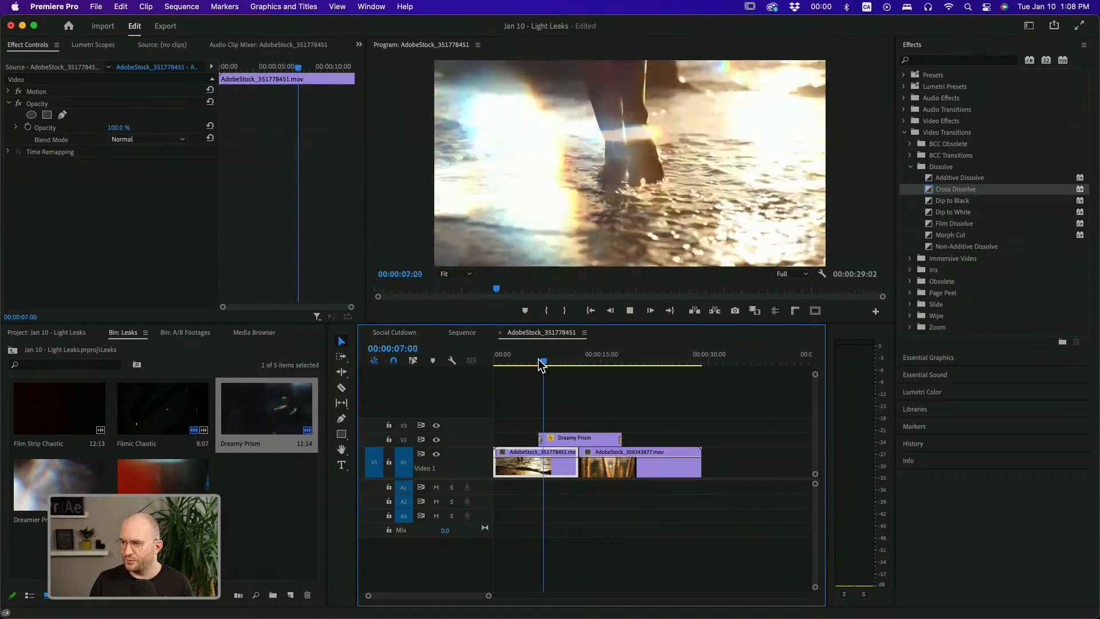
pyautogui.press('space')
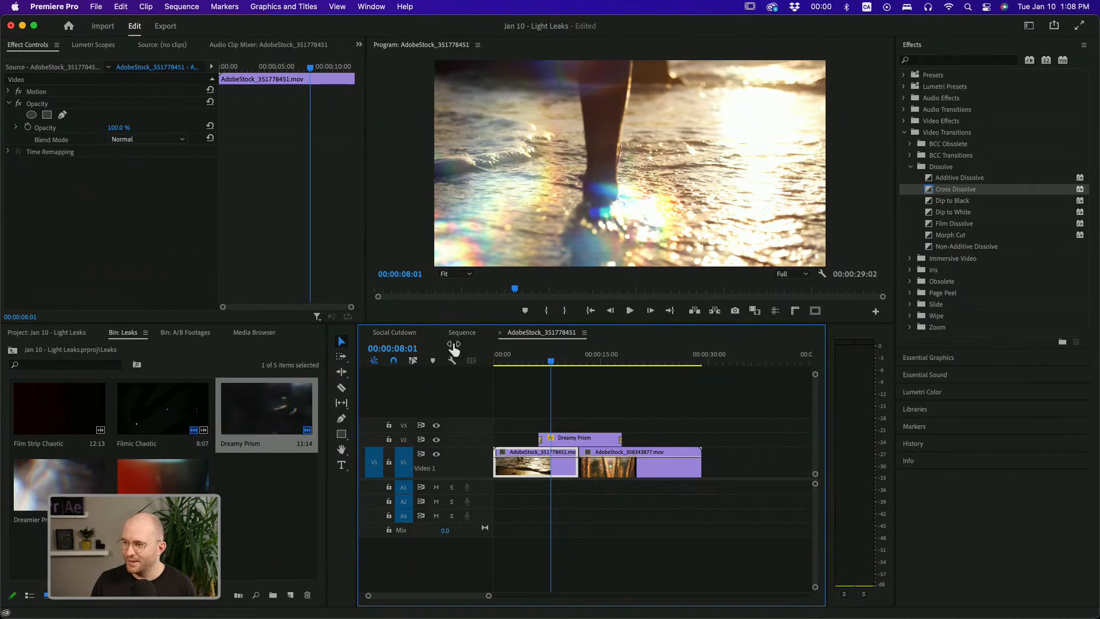
pyautogui.moveTo(550, 359); pyautogui.dragTo(563, 362)
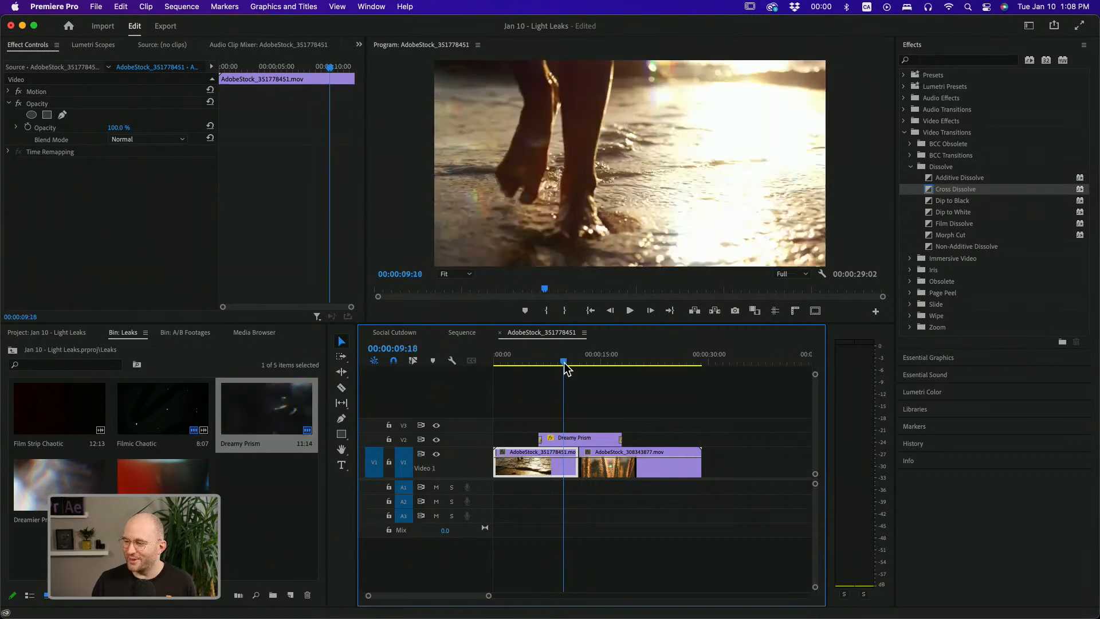
pyautogui.click(561, 442)
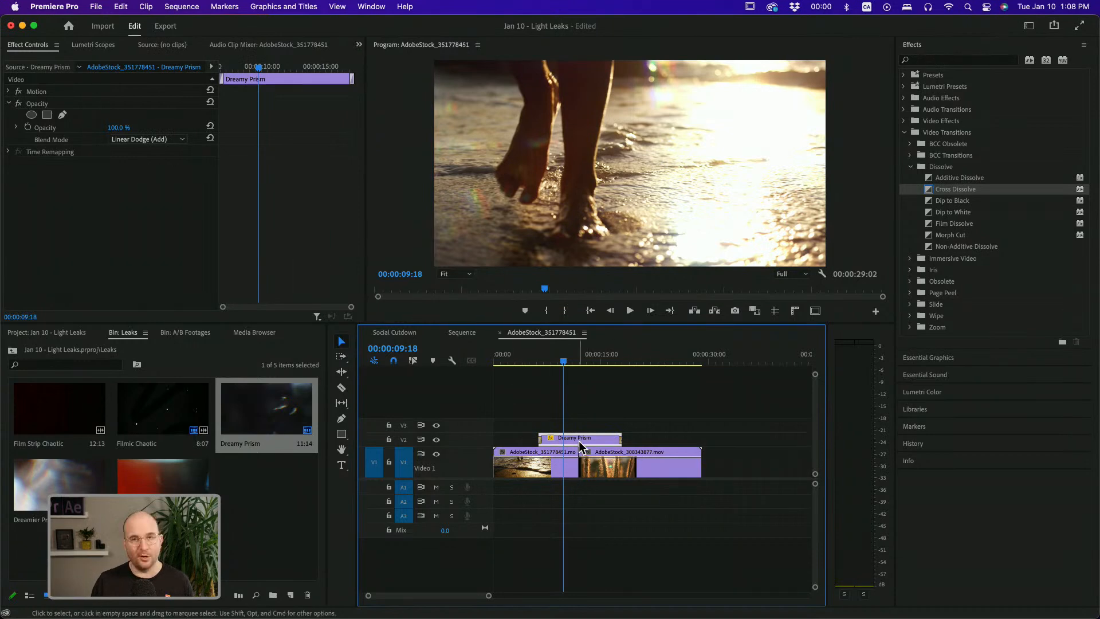
pyautogui.click(533, 360)
pyautogui.press('space')
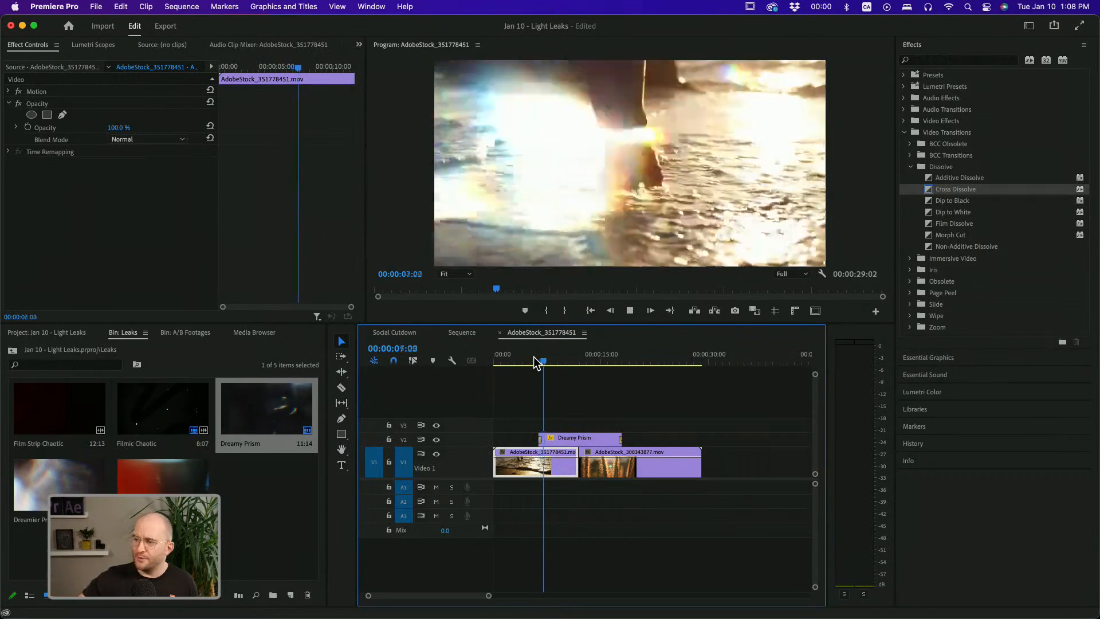
pyautogui.press('space')
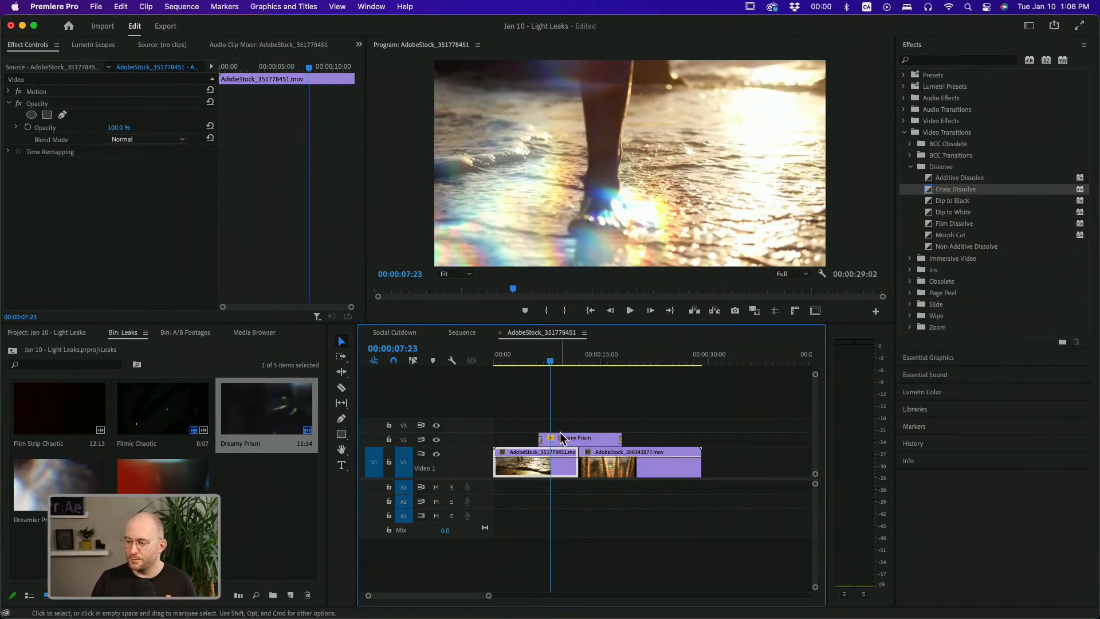
# Set the duration of the Dreamy Prism clip's opening dissolve to 1 second
pyautogui.doubleClick(542, 439)
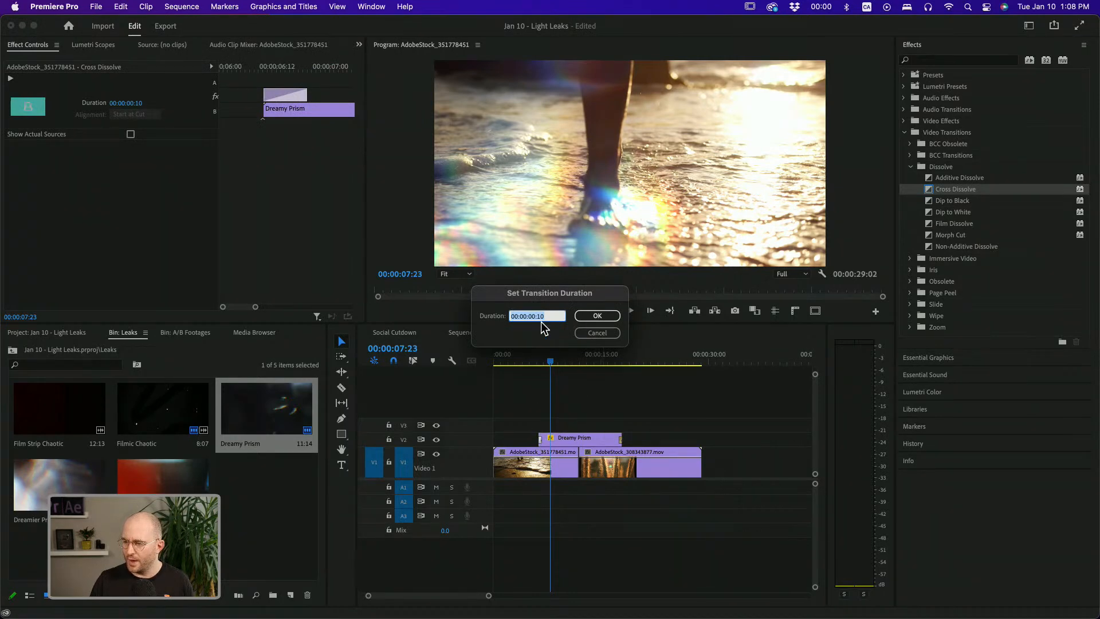
pyautogui.write('1')
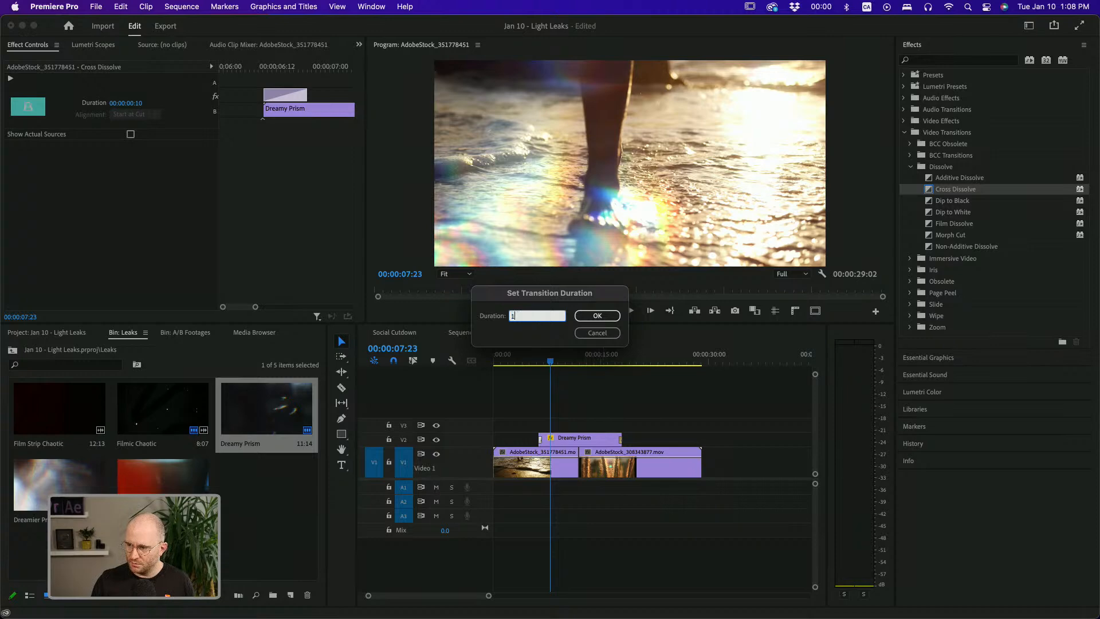
pyautogui.write('.0')
pyautogui.press('Return')
# Set the duration of the Dreamy Prism clip's closing dissolve to 1 second as well
pyautogui.click(528, 358)
pyautogui.moveTo(528, 358); pyautogui.dragTo(535, 358)
pyautogui.press('space')
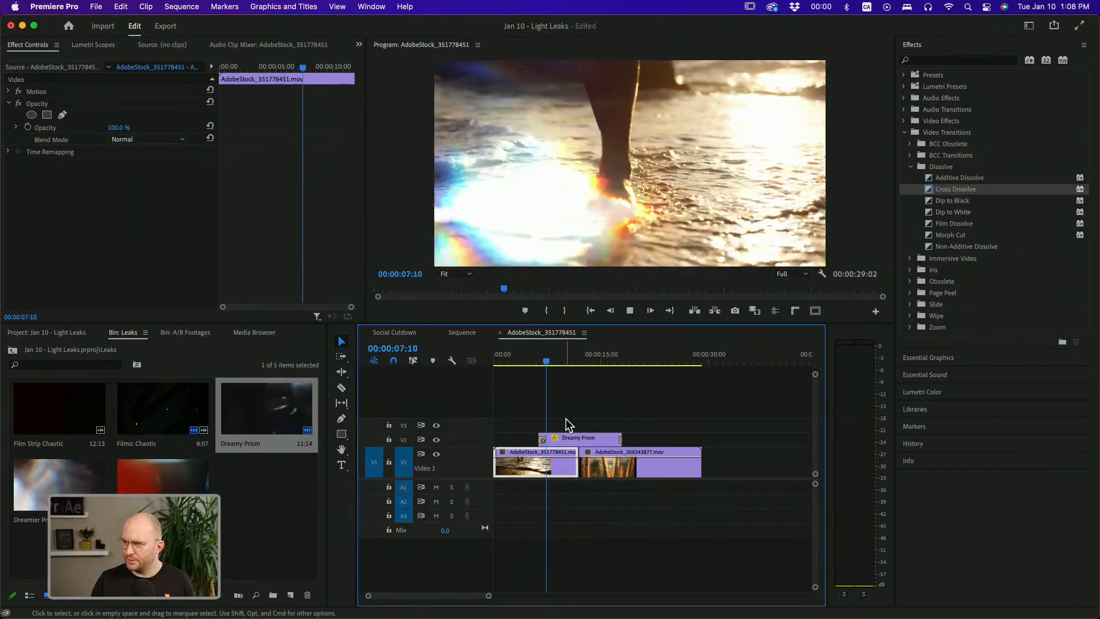
pyautogui.press('space')
pyautogui.doubleClick(618, 439)
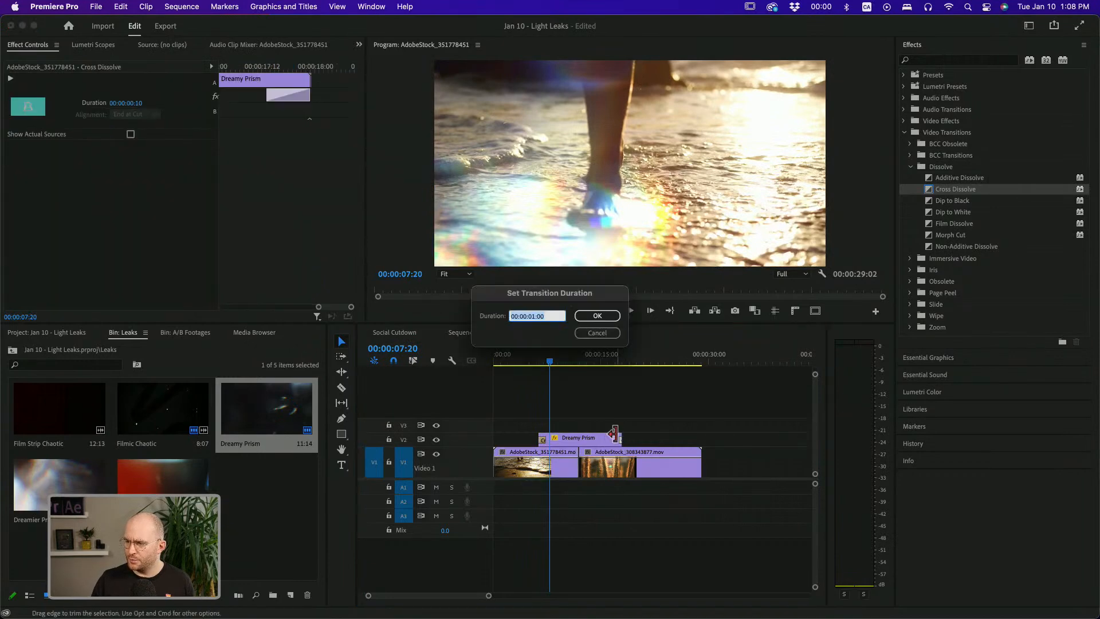
pyautogui.press('Return')
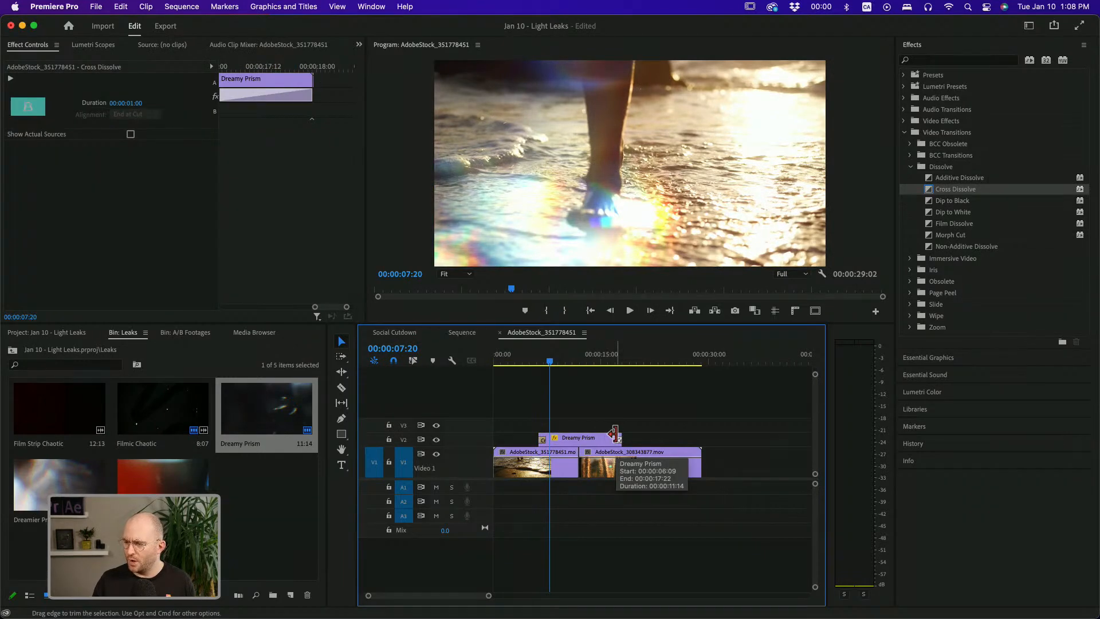
# Trim the Dreamy Prism clip shorter so it sits tightly over the cut, and preview it
pyautogui.moveTo(598, 435); pyautogui.dragTo(569, 441)
pyautogui.click(563, 359)
pyautogui.press('space')
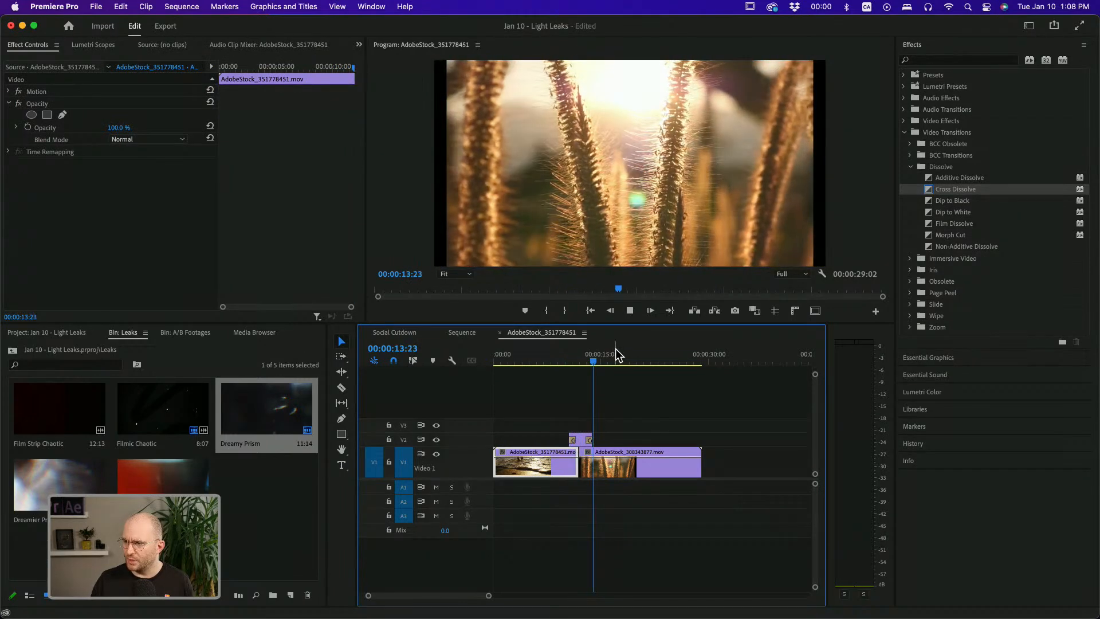
# Select the second V1 clip in the Program Monitor and play back the cut
pyautogui.click(622, 453)
pyautogui.click(634, 147)
pyautogui.moveTo(446, 163); pyautogui.dragTo(429, 163)
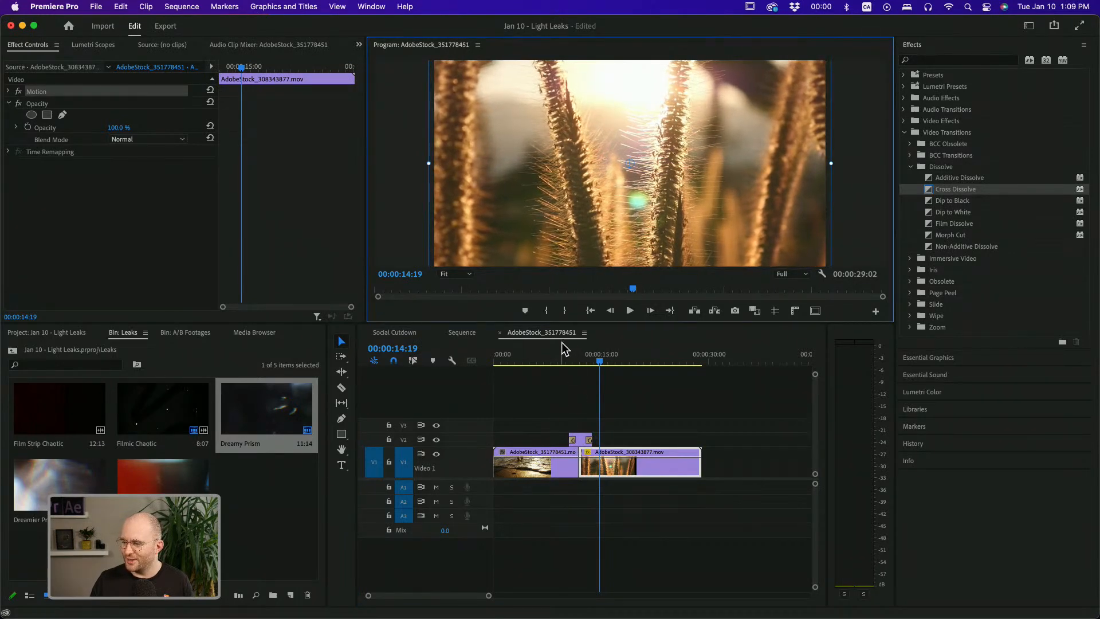
pyautogui.click(561, 354)
pyautogui.press('space')
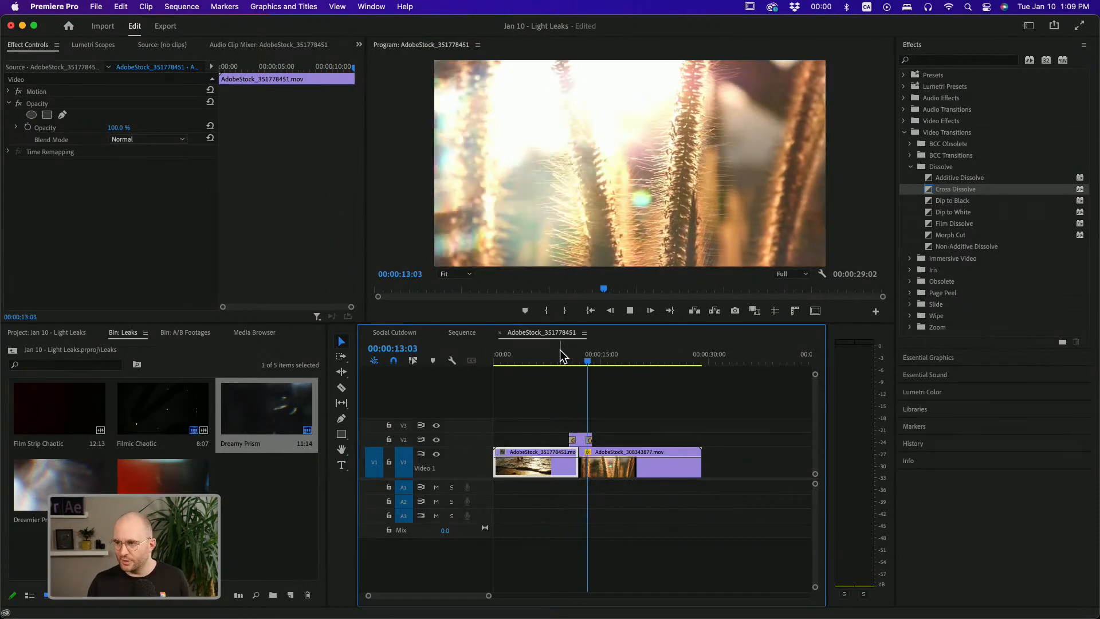
pyautogui.press('space')
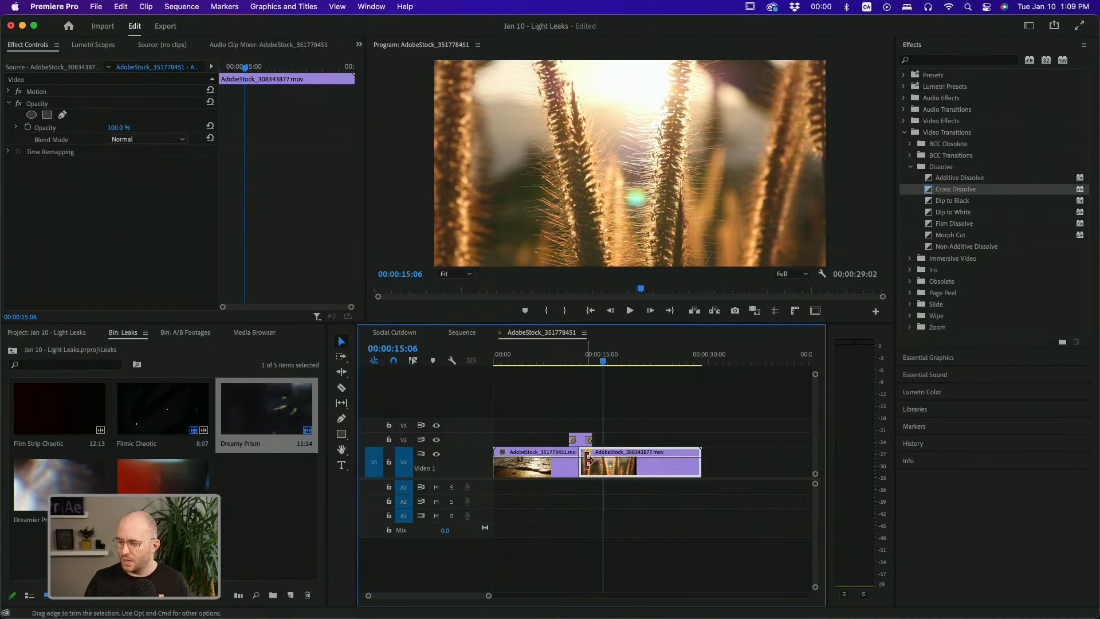
# Apply a Cross Dissolve to the cut between the two V1 clips and set its duration to 2 seconds
pyautogui.moveTo(597, 489); pyautogui.dragTo(567, 463)
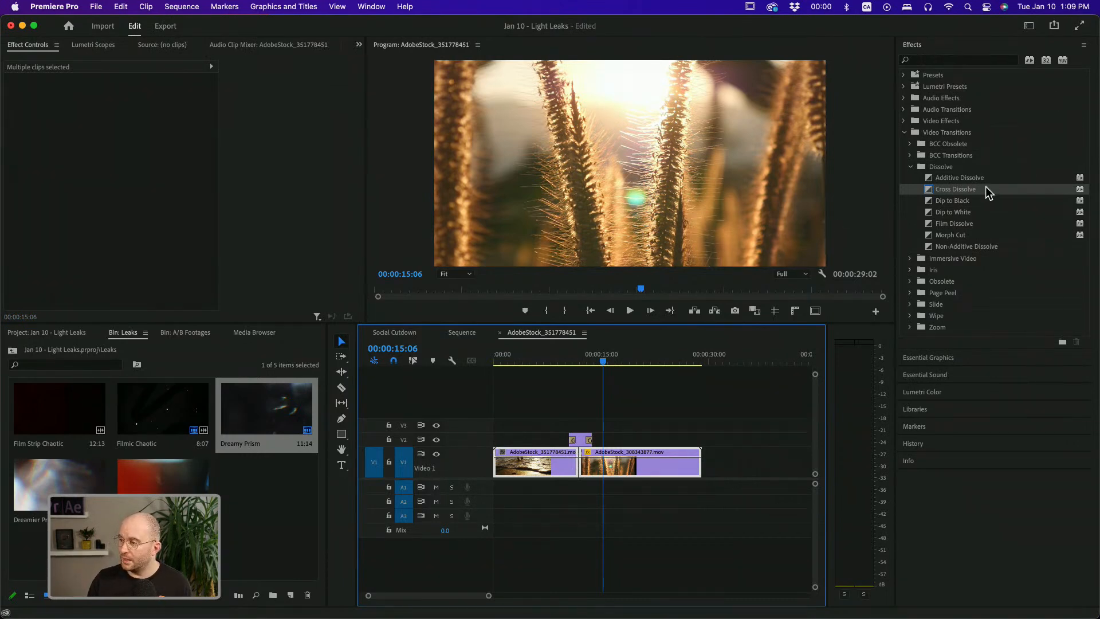
pyautogui.moveTo(974, 188); pyautogui.dragTo(624, 409)
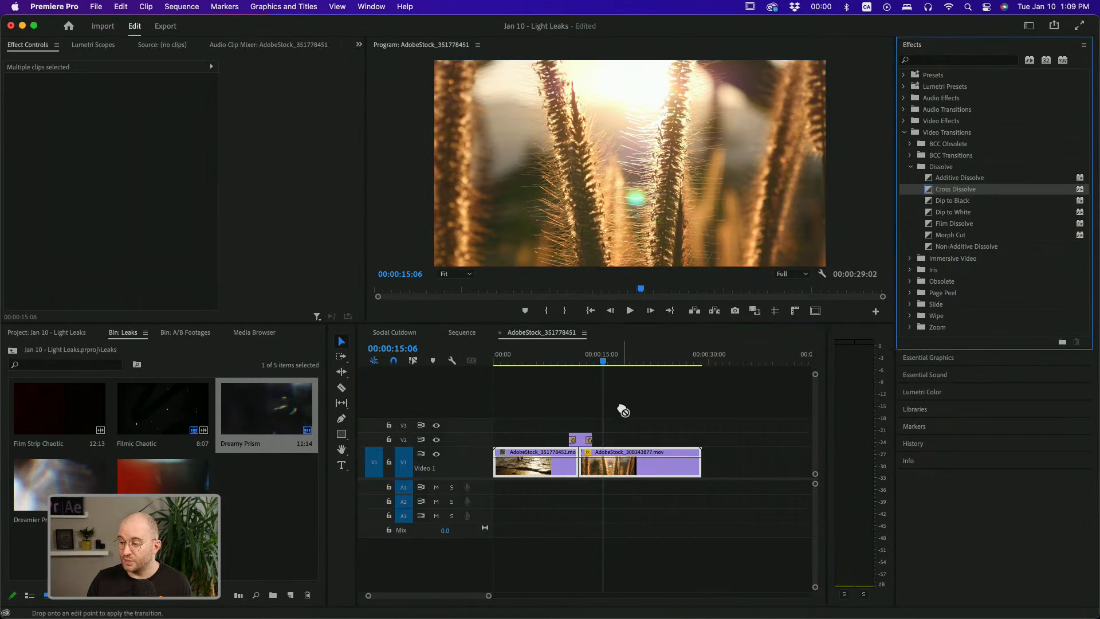
pyautogui.moveTo(594, 454)
pyautogui.mouseDown()
pyautogui.moveTo(589, 476)
pyautogui.moveTo(580, 469)
pyautogui.mouseUp()
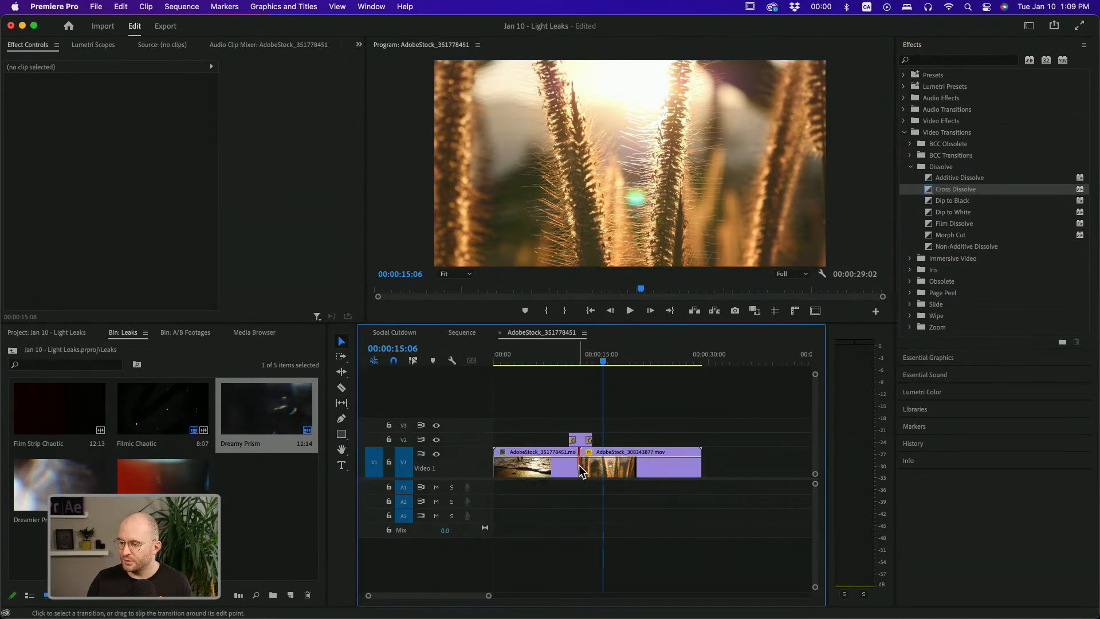
pyautogui.doubleClick(581, 468)
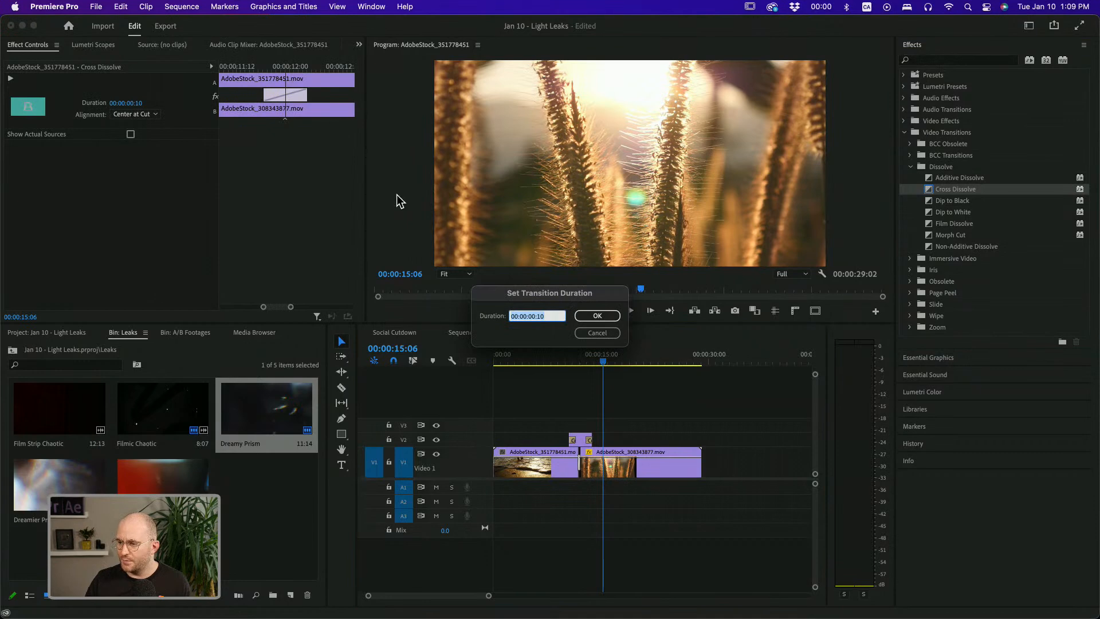
pyautogui.write('200')
pyautogui.press('Return')
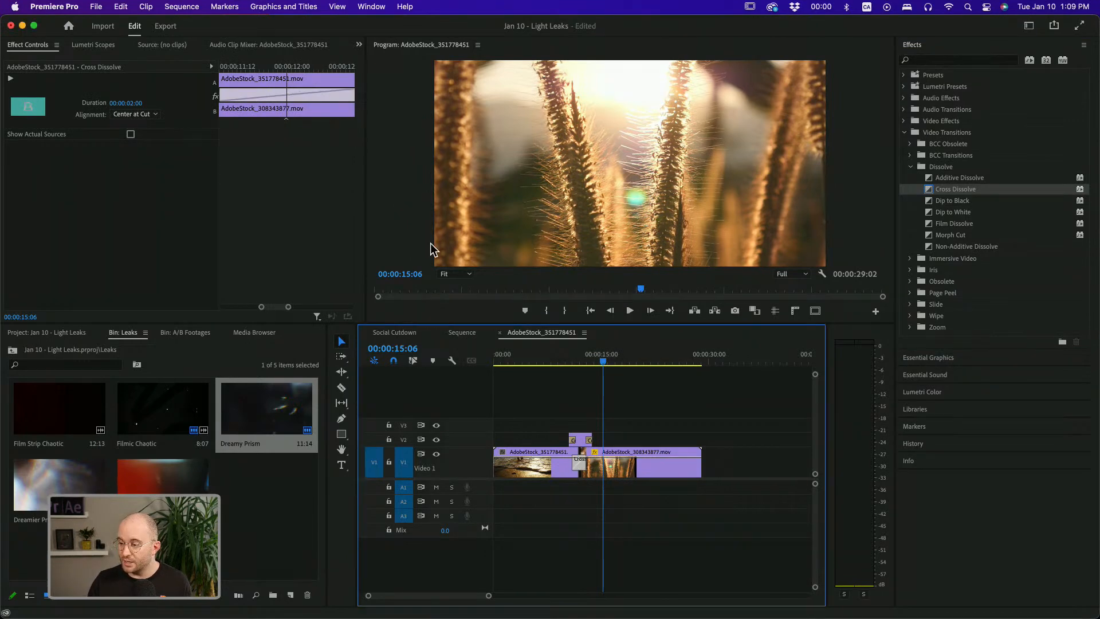
# Preview the cross dissolve at the V1 cut and delete it
pyautogui.click(561, 355)
pyautogui.press('space')
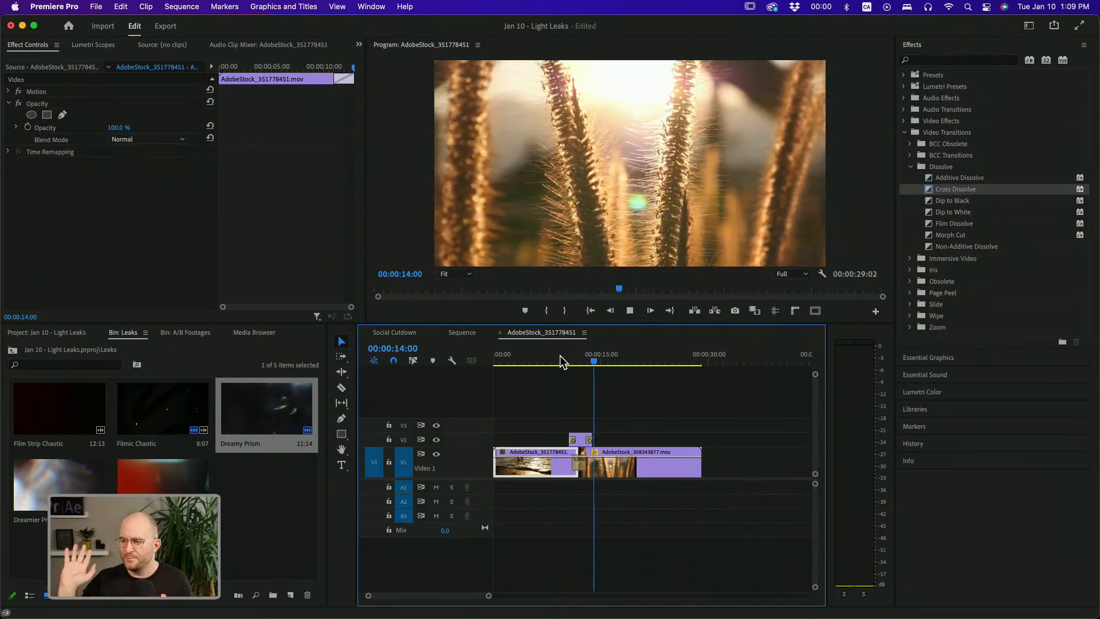
pyautogui.press('space')
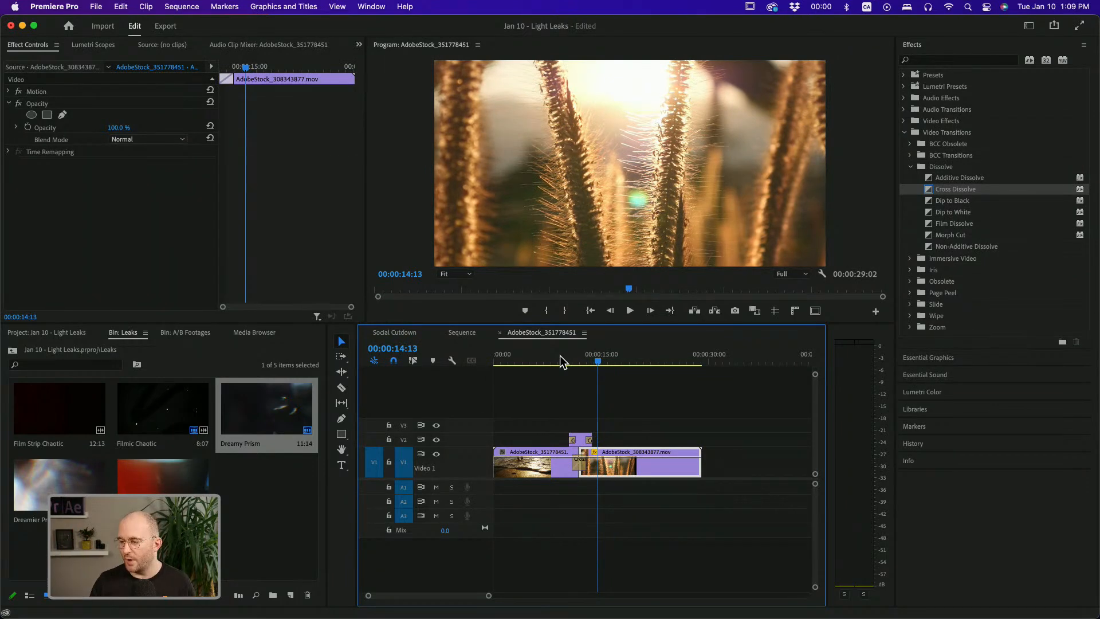
pyautogui.moveTo(593, 366)
pyautogui.mouseDown()
pyautogui.moveTo(570, 359)
pyautogui.moveTo(583, 359)
pyautogui.mouseUp()
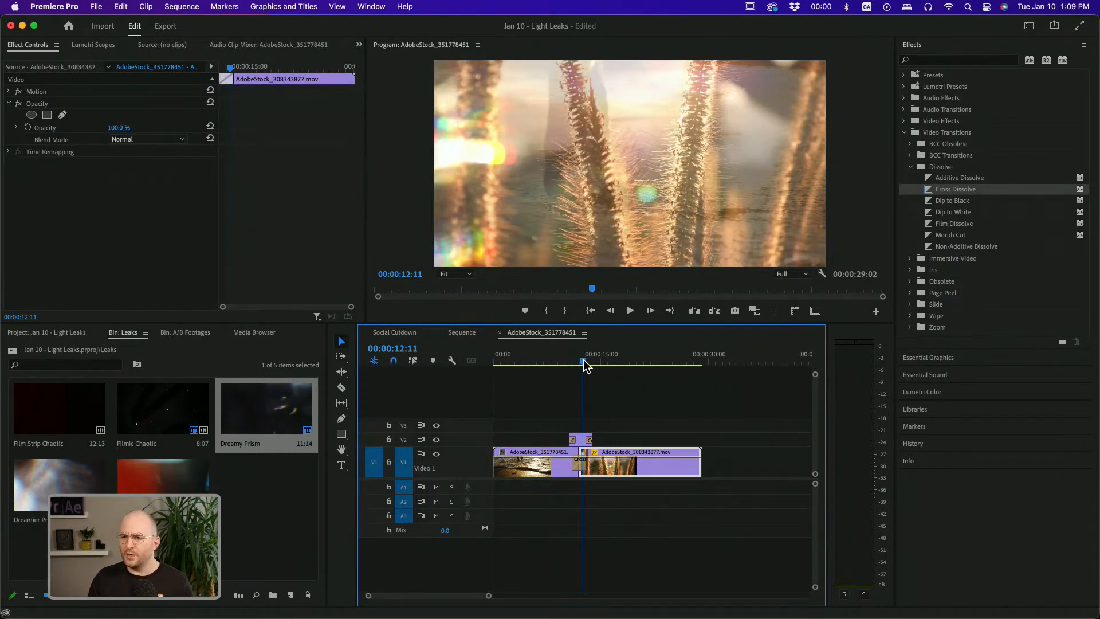
pyautogui.click(579, 463)
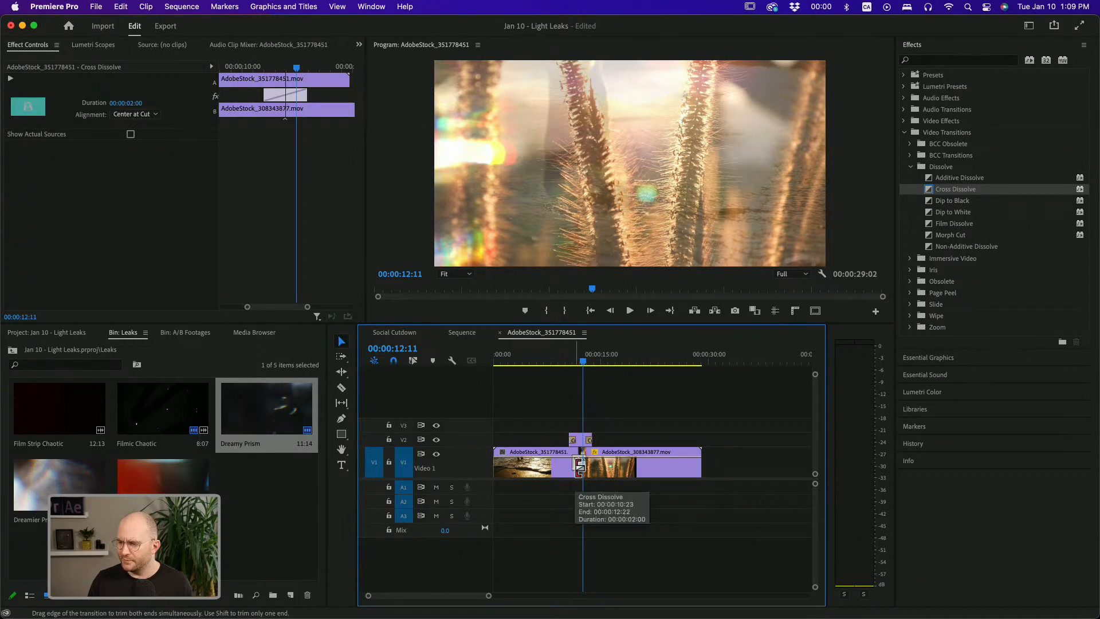
pyautogui.press('Delete')
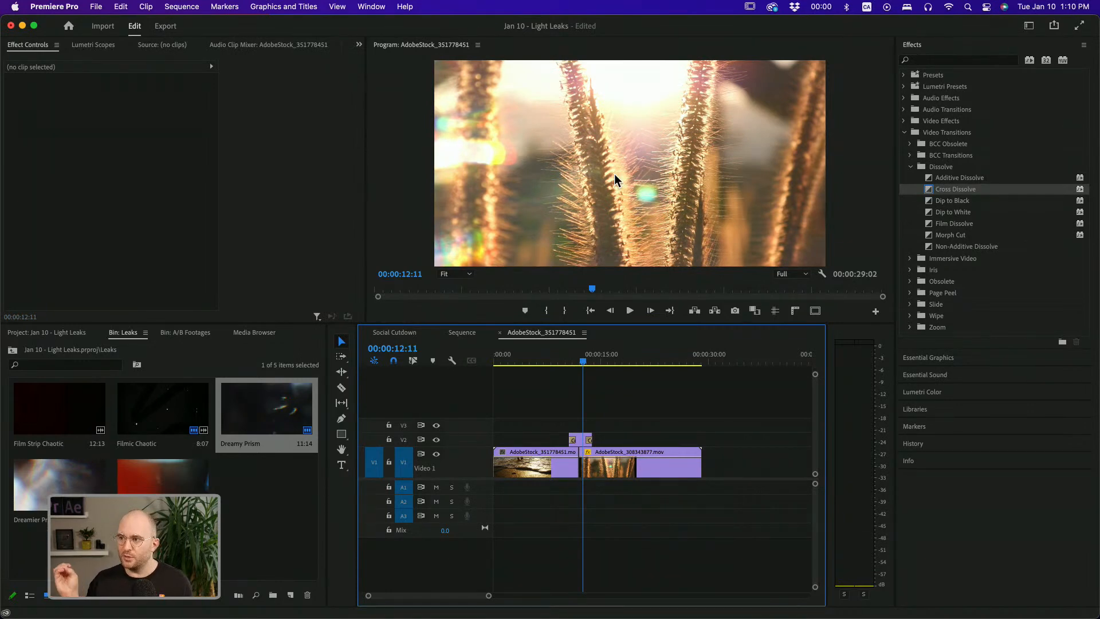
# Apply a Dip to White transition to the cut between the V1 clips with a 2-second duration
pyautogui.click(958, 213)
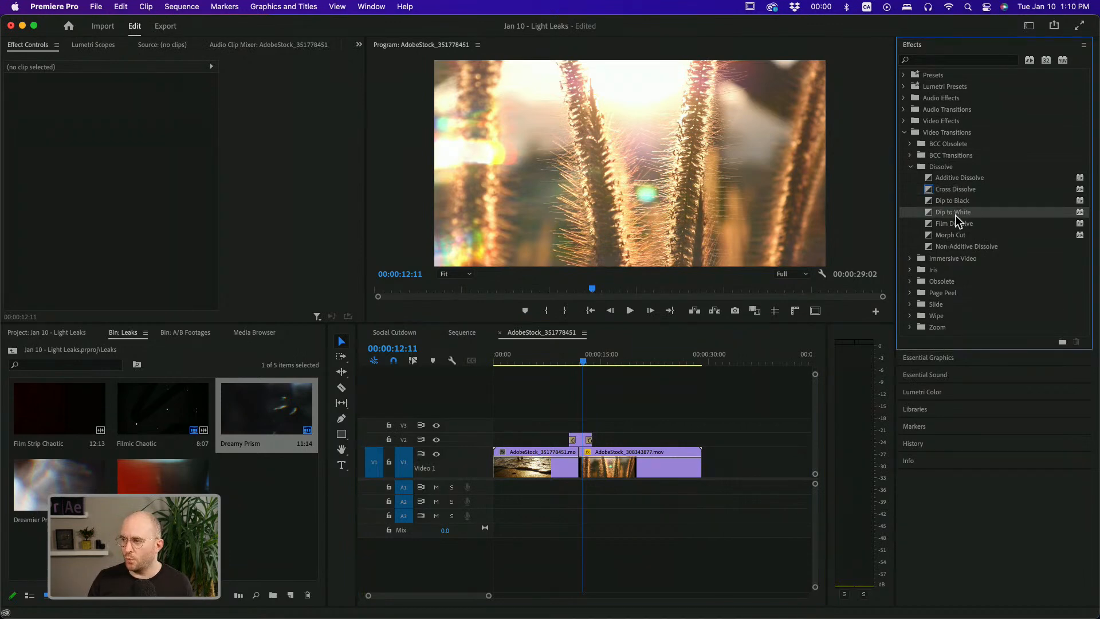
pyautogui.moveTo(942, 232); pyautogui.dragTo(579, 469)
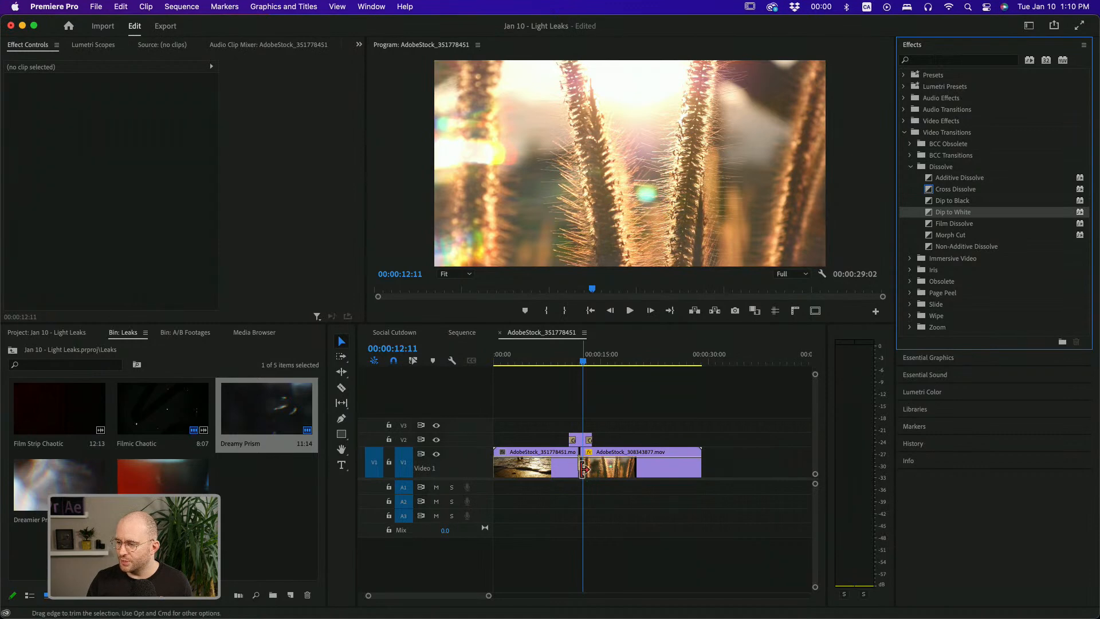
pyautogui.doubleClick(580, 469)
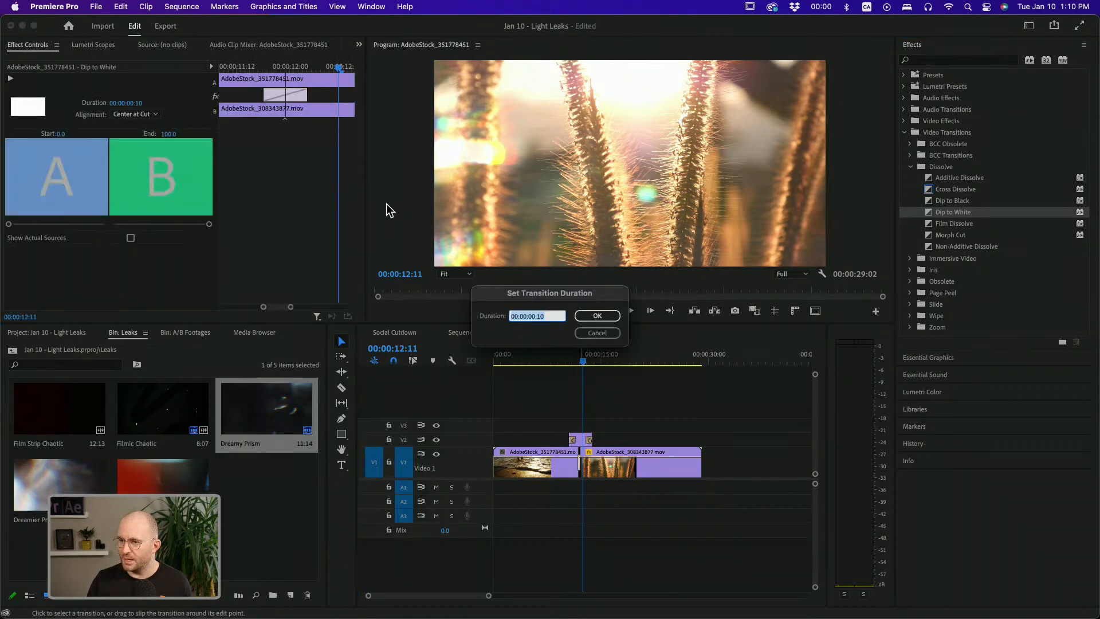
pyautogui.press('Return')
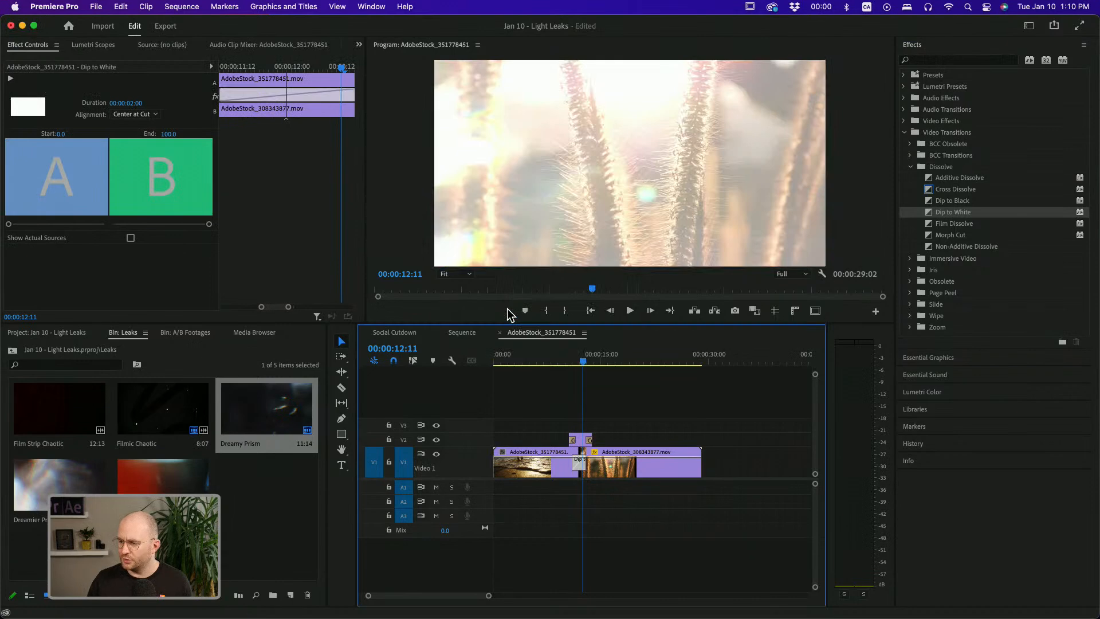
# Play back and step through the Dip to White transition combined with the light leak
pyautogui.click(569, 362)
pyautogui.press('space')
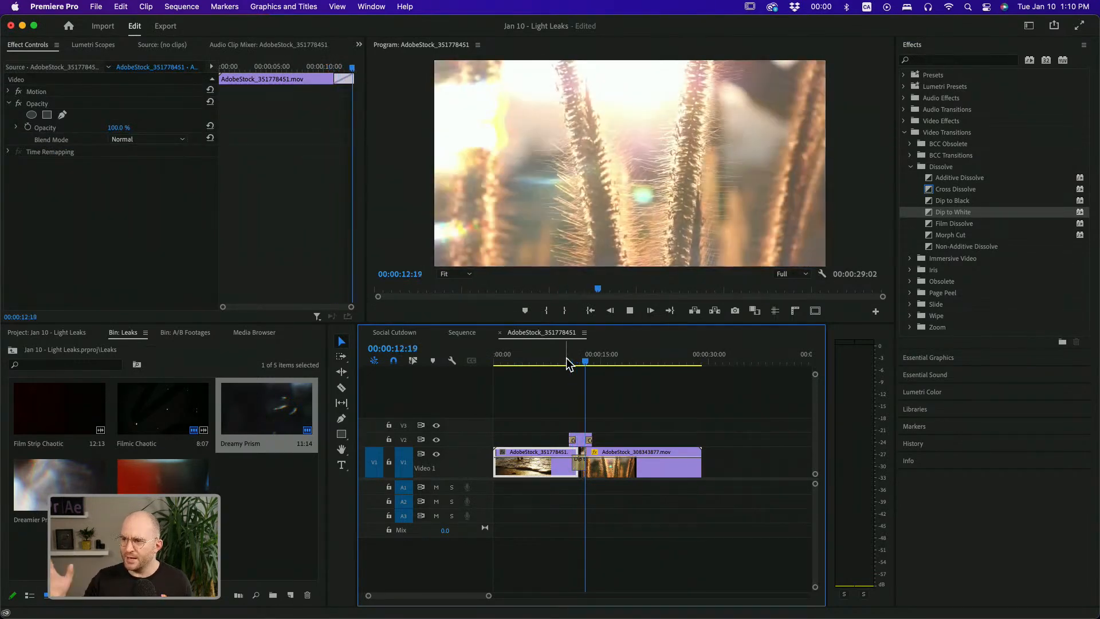
pyautogui.press('space')
pyautogui.hotkey('shift', 'Right')
pyautogui.hotkey('shift', 'Right')
pyautogui.hotkey('shift', 'Right')
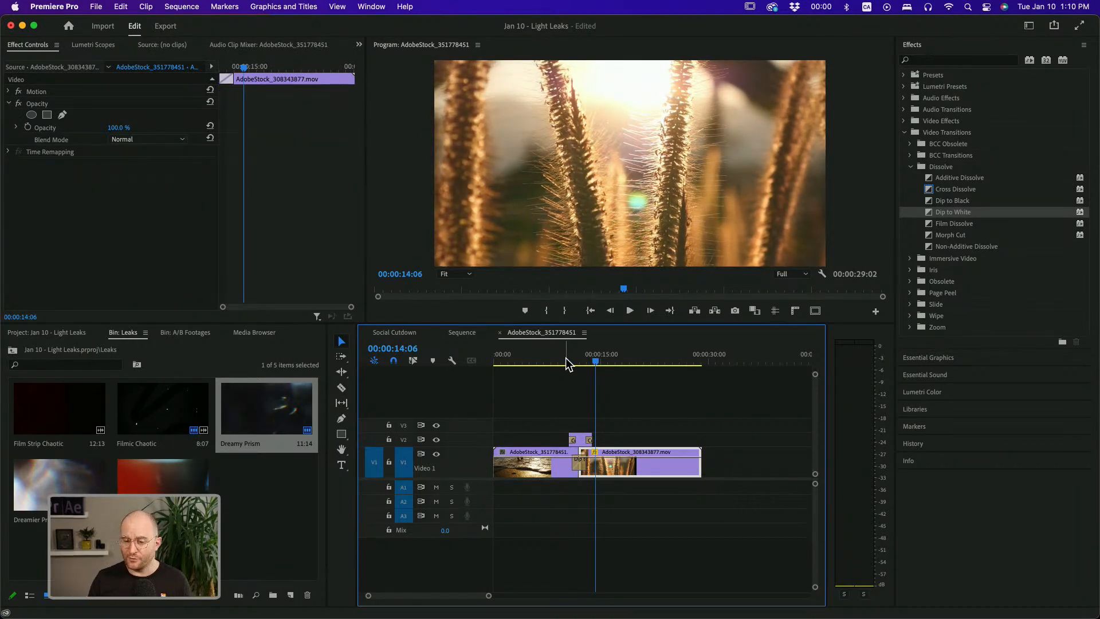
pyautogui.click(566, 361)
pyautogui.press('space')
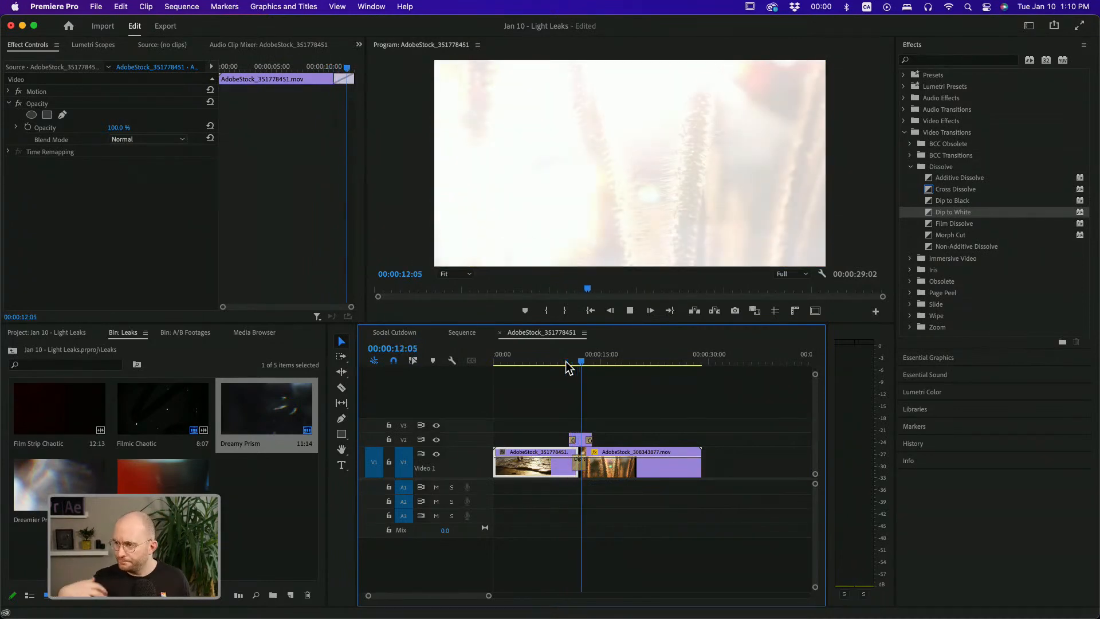
pyautogui.press('space')
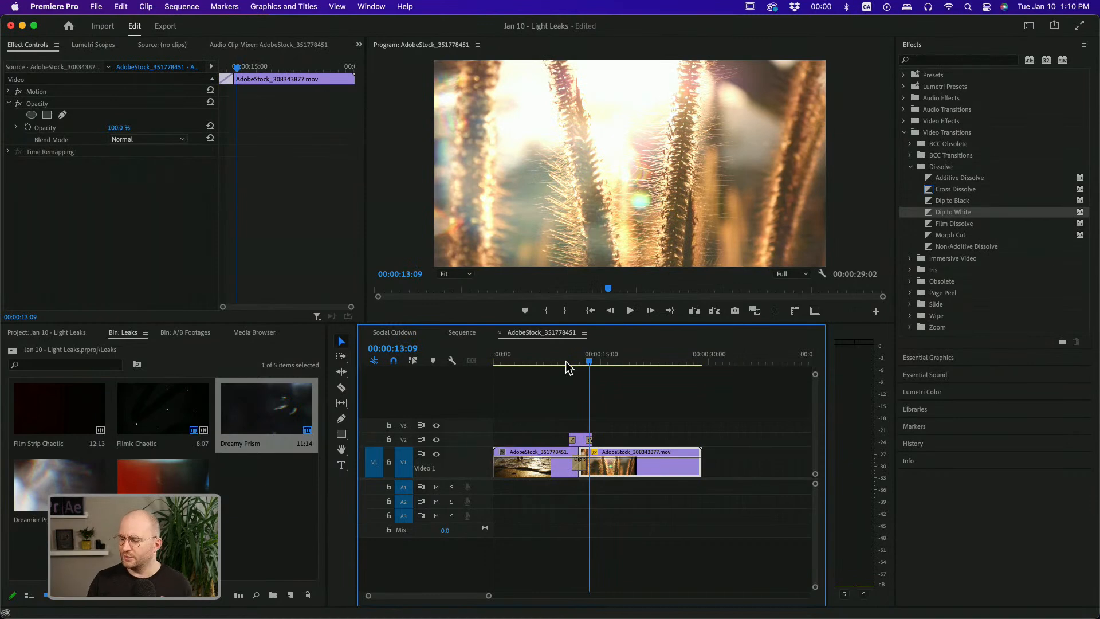
# Play back and scrub through the cut where the light leak overlays the Dip to White transition
pyautogui.moveTo(565, 366); pyautogui.dragTo(573, 362)
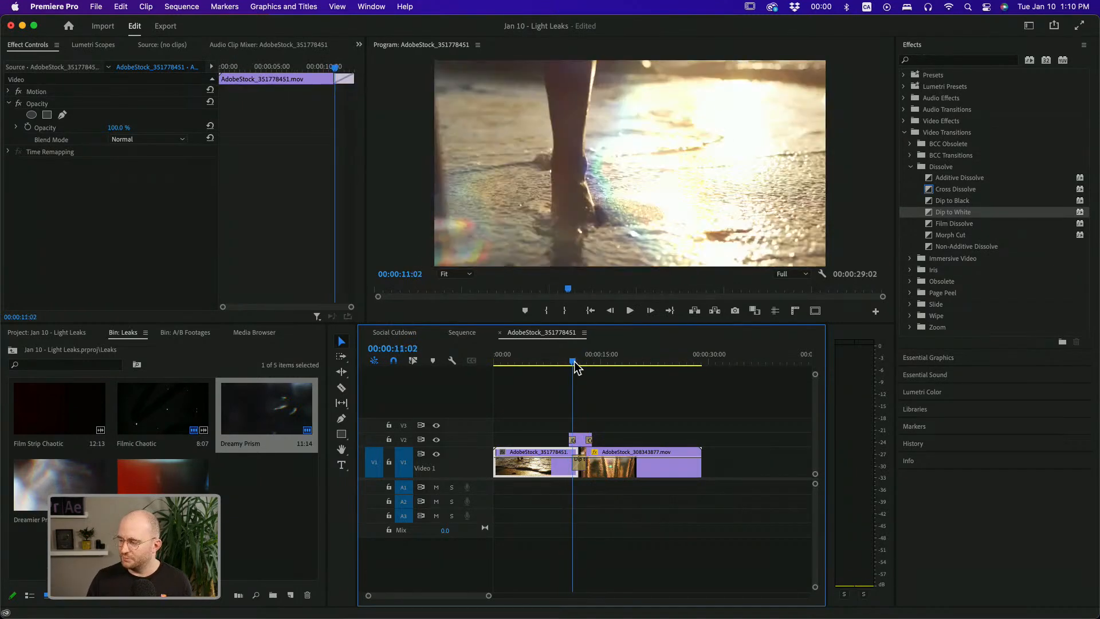
pyautogui.press('space')
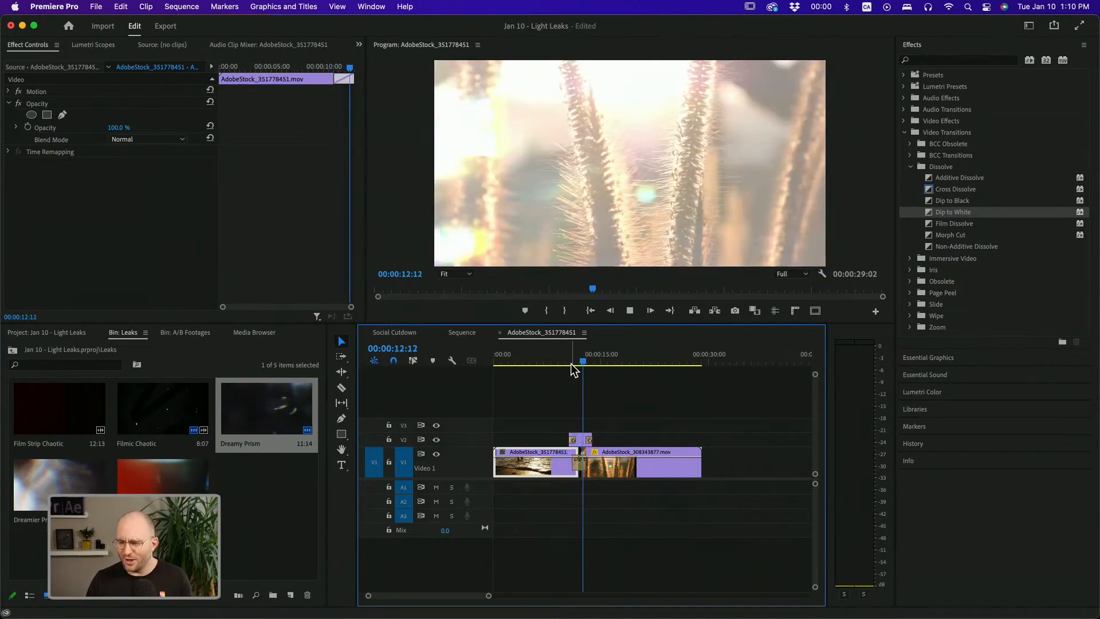
pyautogui.click(578, 362)
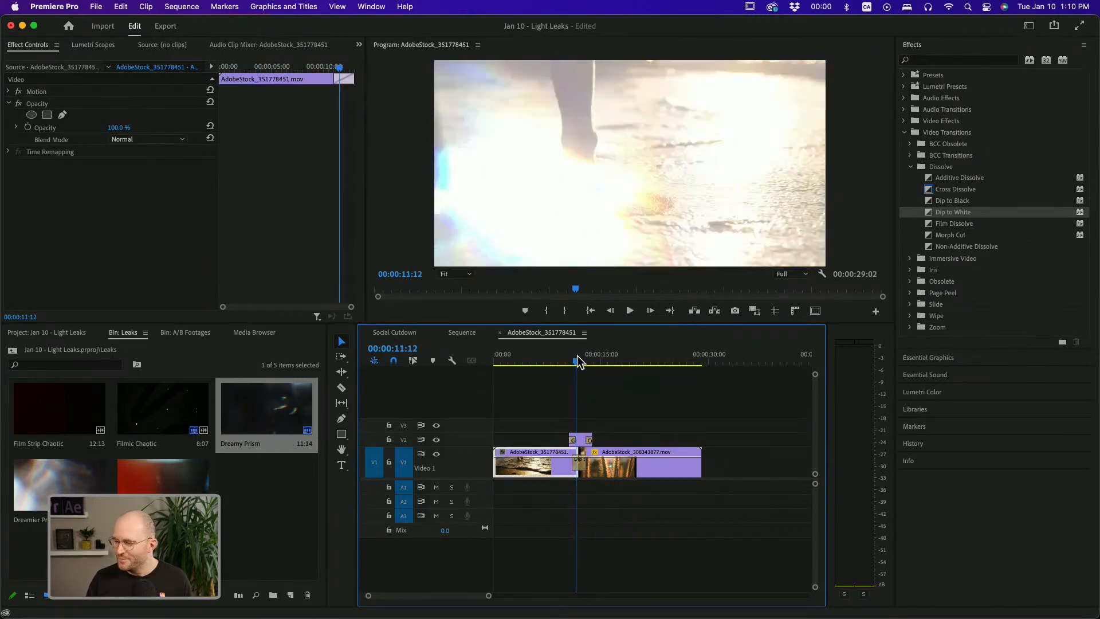
pyautogui.click(583, 440)
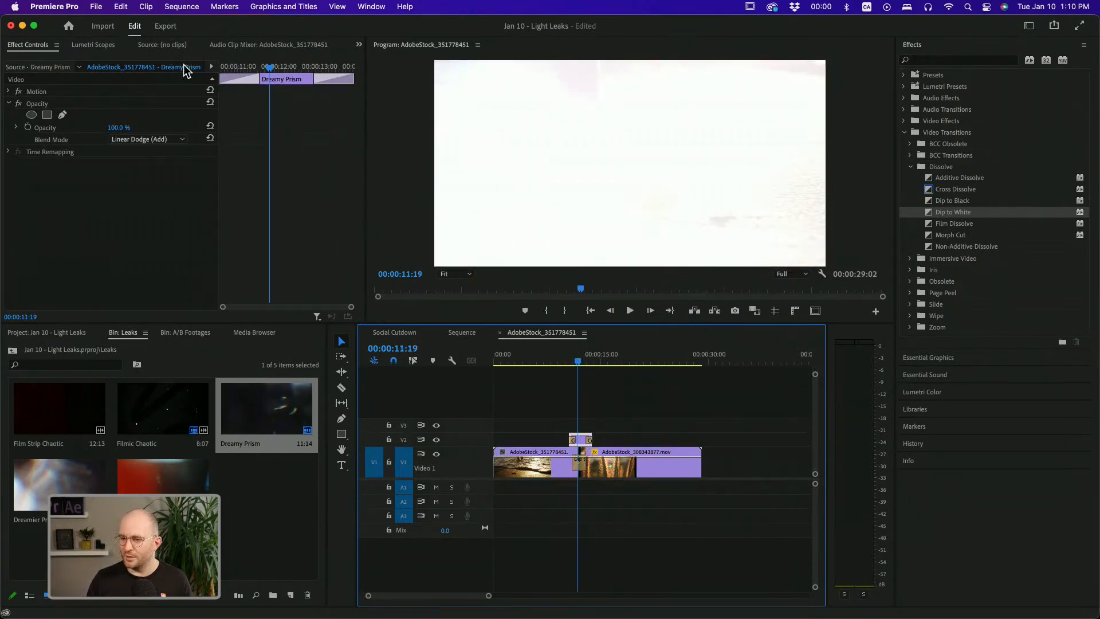
pyautogui.click(573, 361)
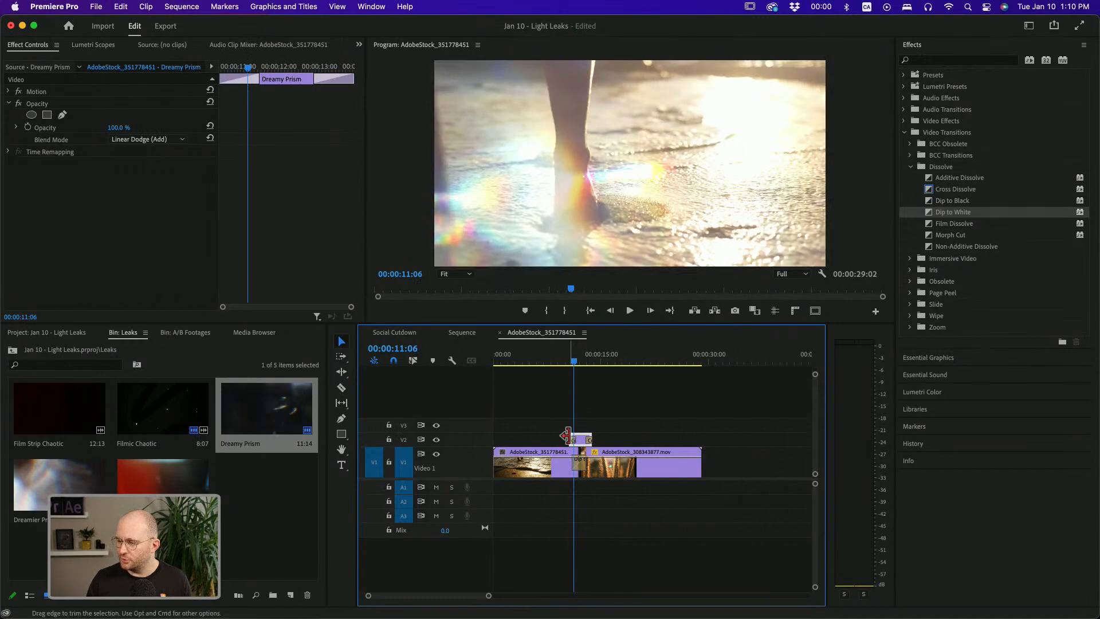
# Adjust the edge of the light leak clip on V2 and change its blend mode to Color Dodge
pyautogui.moveTo(571, 437)
pyautogui.mouseDown()
pyautogui.moveTo(559, 437)
pyautogui.moveTo(582, 443)
pyautogui.mouseUp()
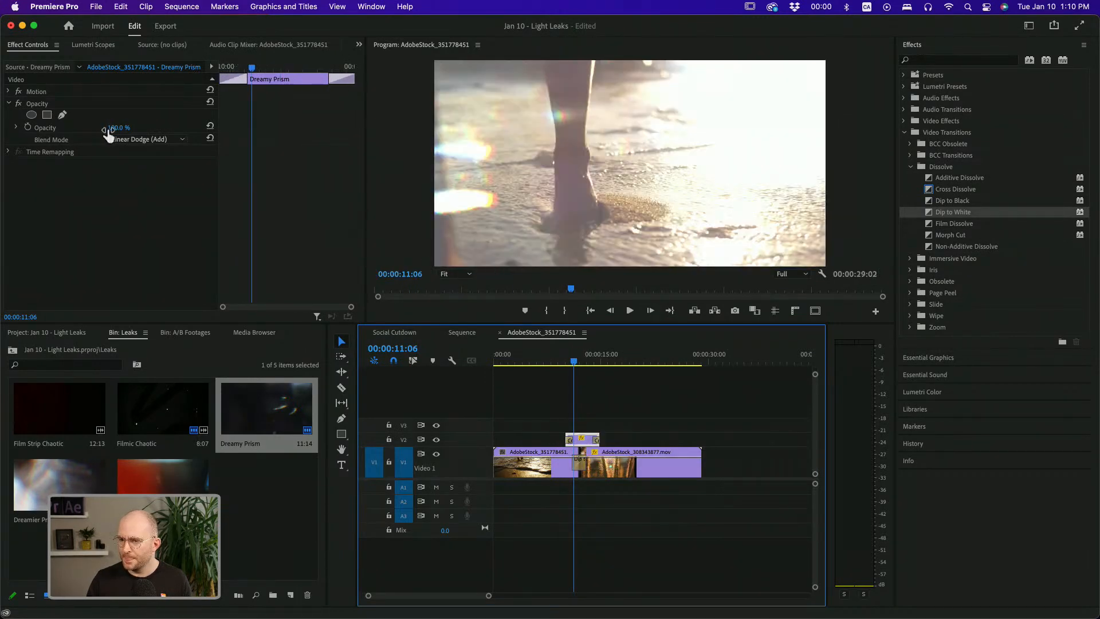
pyautogui.click(130, 141)
pyautogui.click(152, 276)
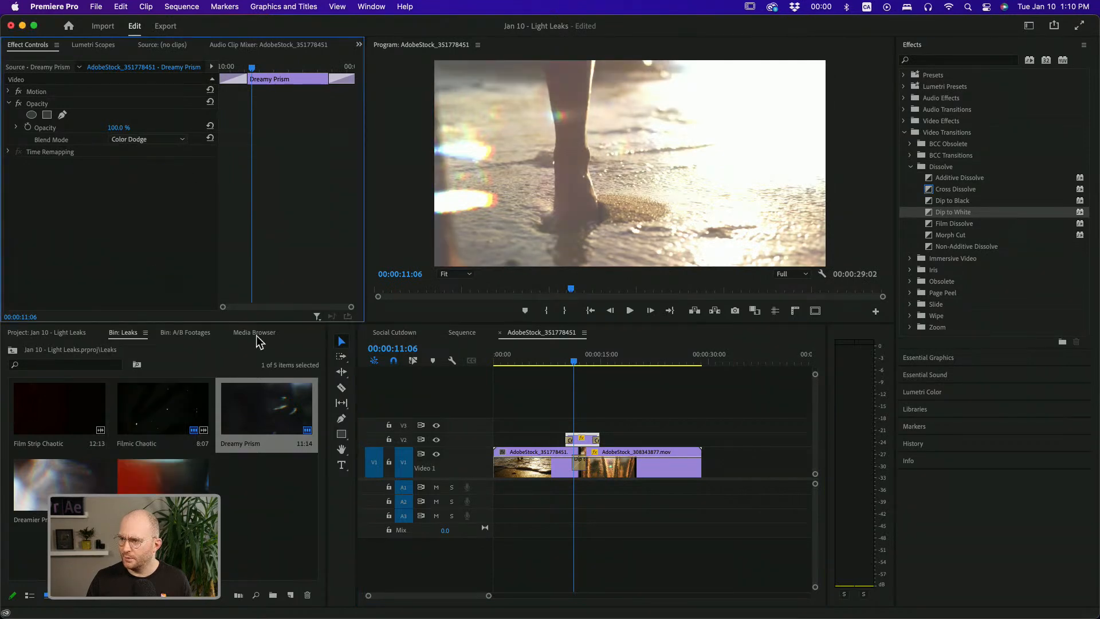
# Play back the cut with the Color Dodge light leak
pyautogui.click(555, 363)
pyautogui.press('space')
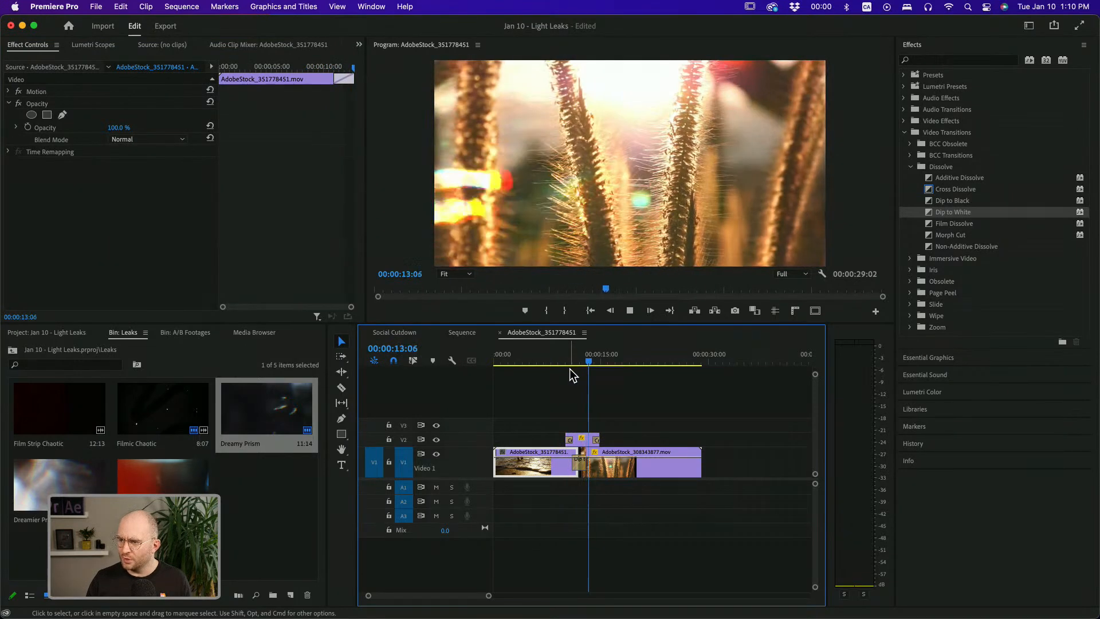
pyautogui.press('space')
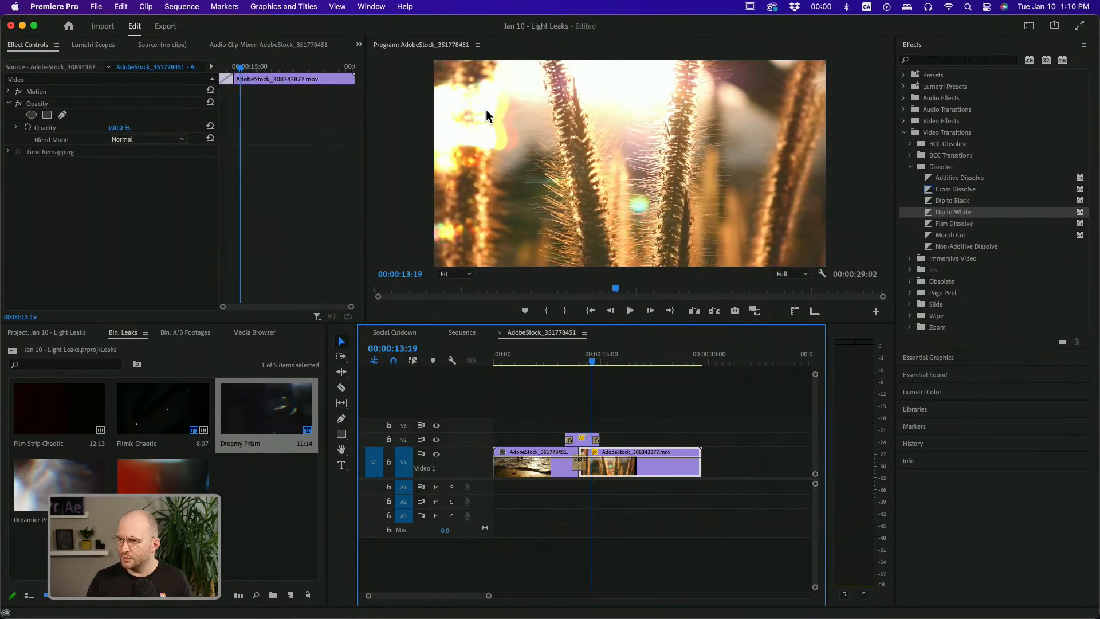
pyautogui.press('space')
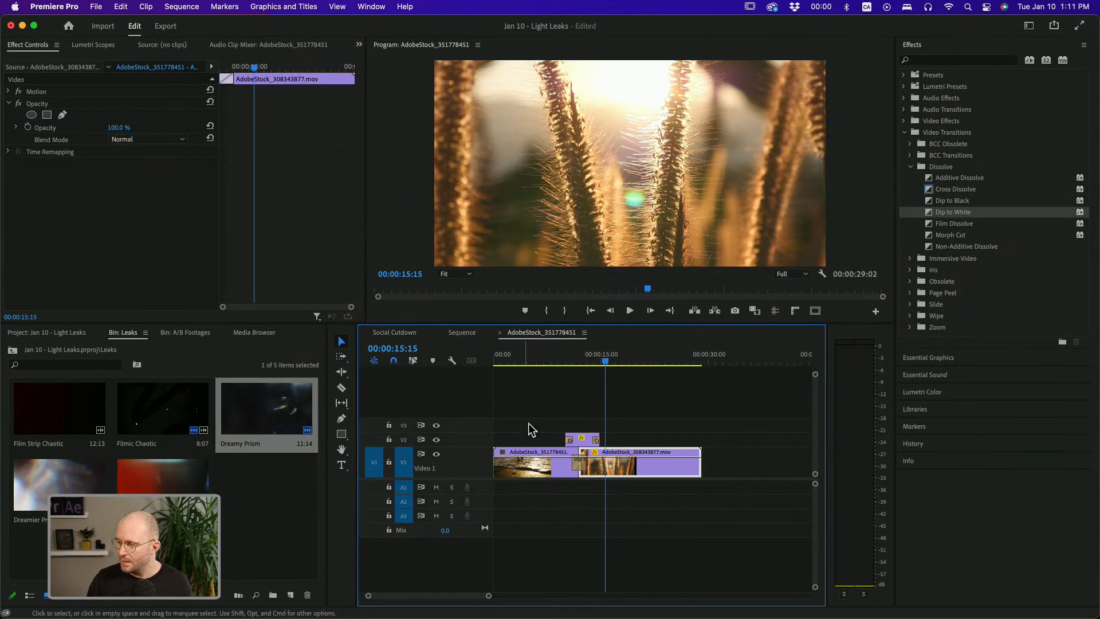
# Duplicate the two V1 clips with the light leak and transition to a spot about 35 seconds later in the sequence
pyautogui.moveTo(577, 357); pyautogui.dragTo(578, 356)
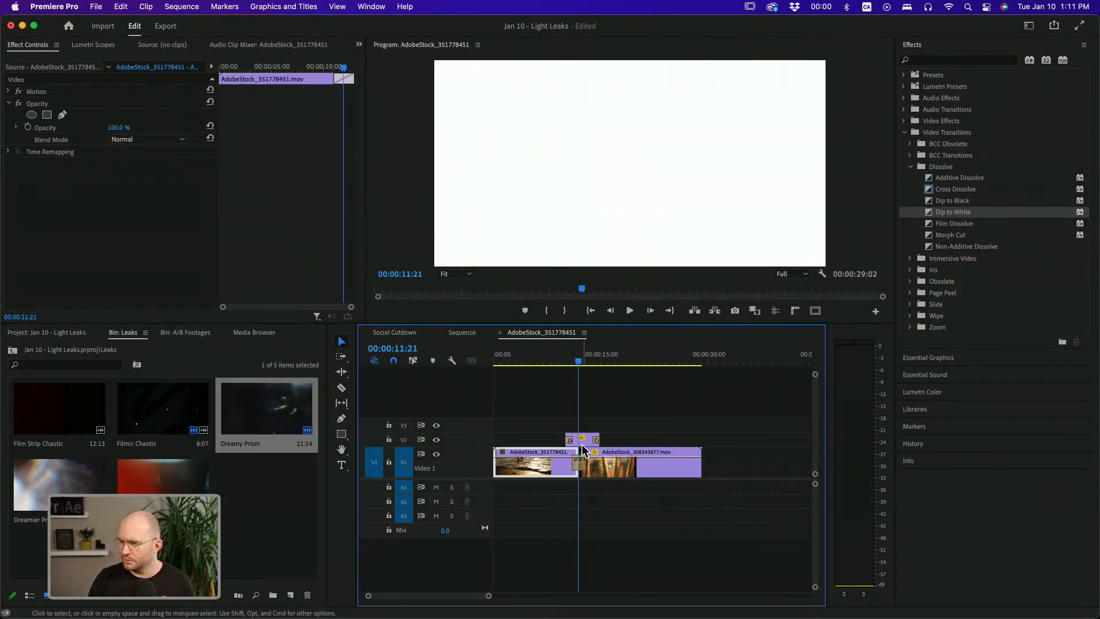
pyautogui.click(579, 462)
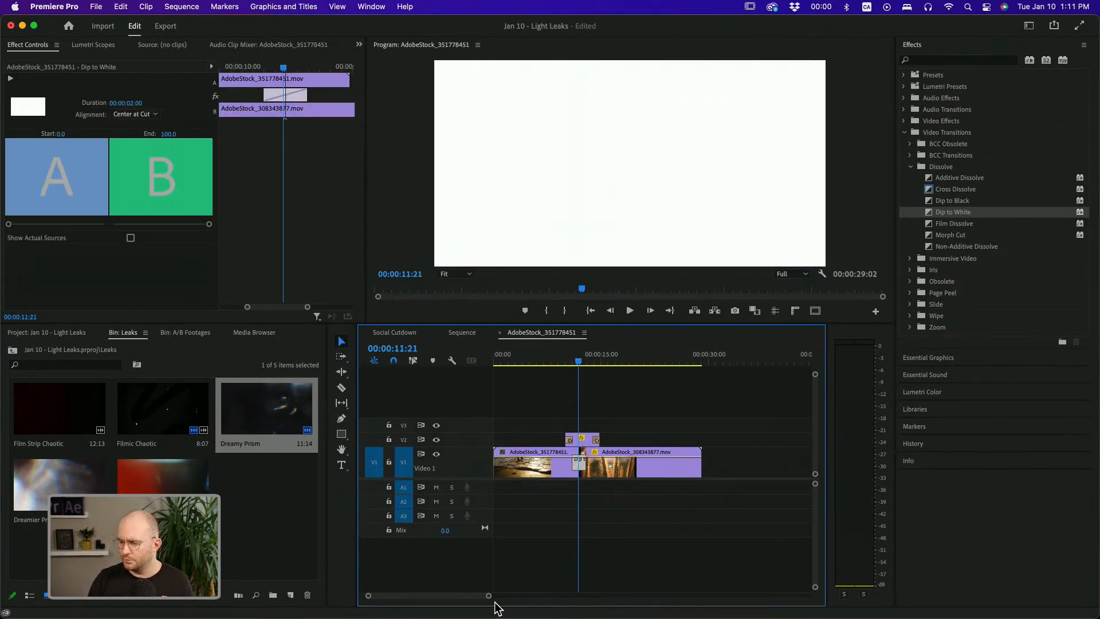
pyautogui.moveTo(488, 596); pyautogui.dragTo(545, 596)
pyautogui.moveTo(609, 435); pyautogui.dragTo(624, 463)
pyautogui.press('super+z')
pyautogui.moveTo(589, 430); pyautogui.dragTo(623, 469)
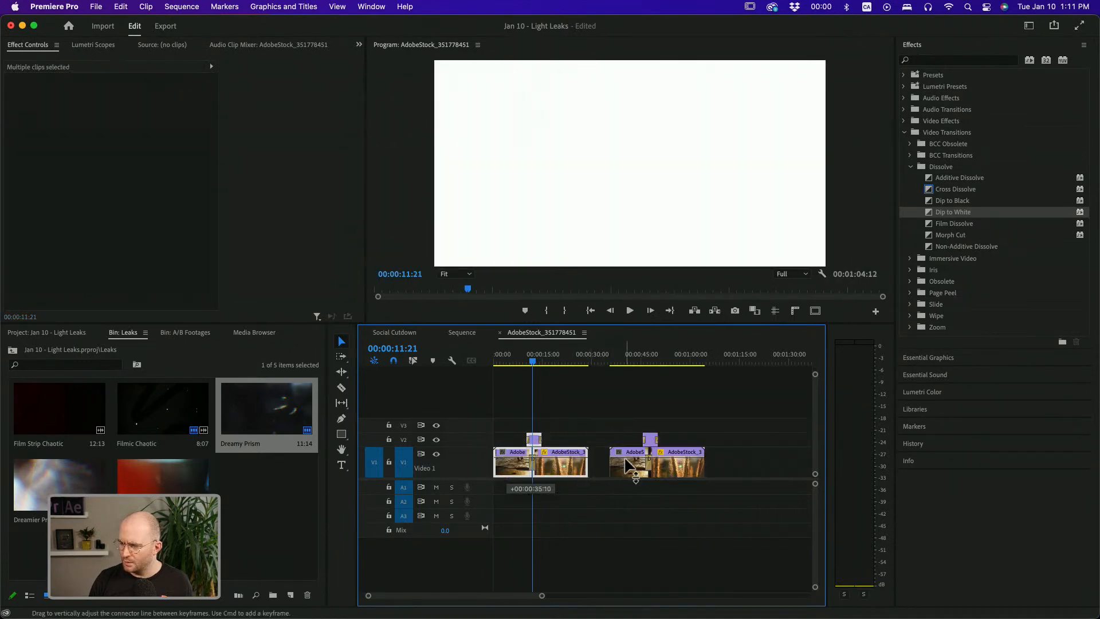
# Delete the light leak and transition from the duplicated clips' cut
pyautogui.click(610, 424)
pyautogui.moveTo(627, 368); pyautogui.dragTo(631, 364)
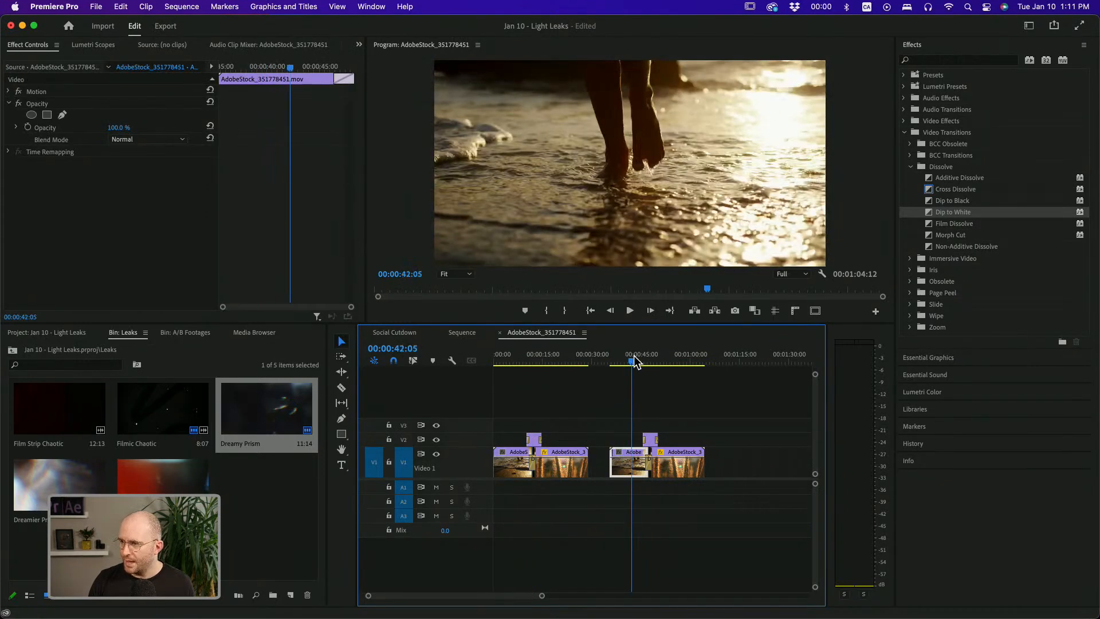
pyautogui.click(652, 465)
pyautogui.press('Delete')
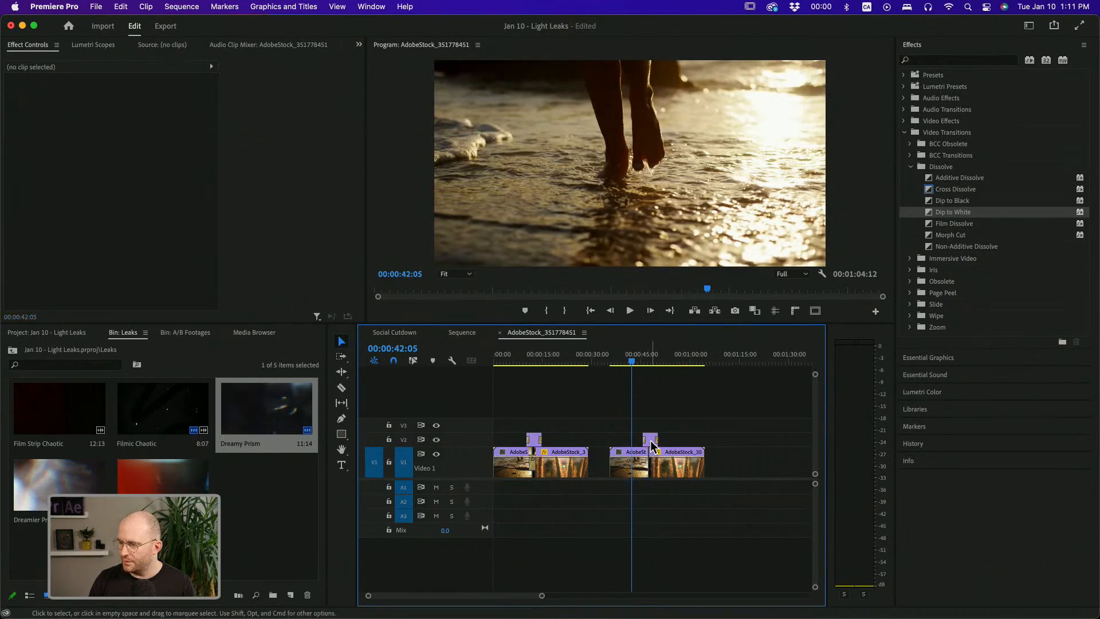
# Apply a Dip to Black transition to the cut in the duplicated section and set its duration to 2 seconds
pyautogui.click(643, 361)
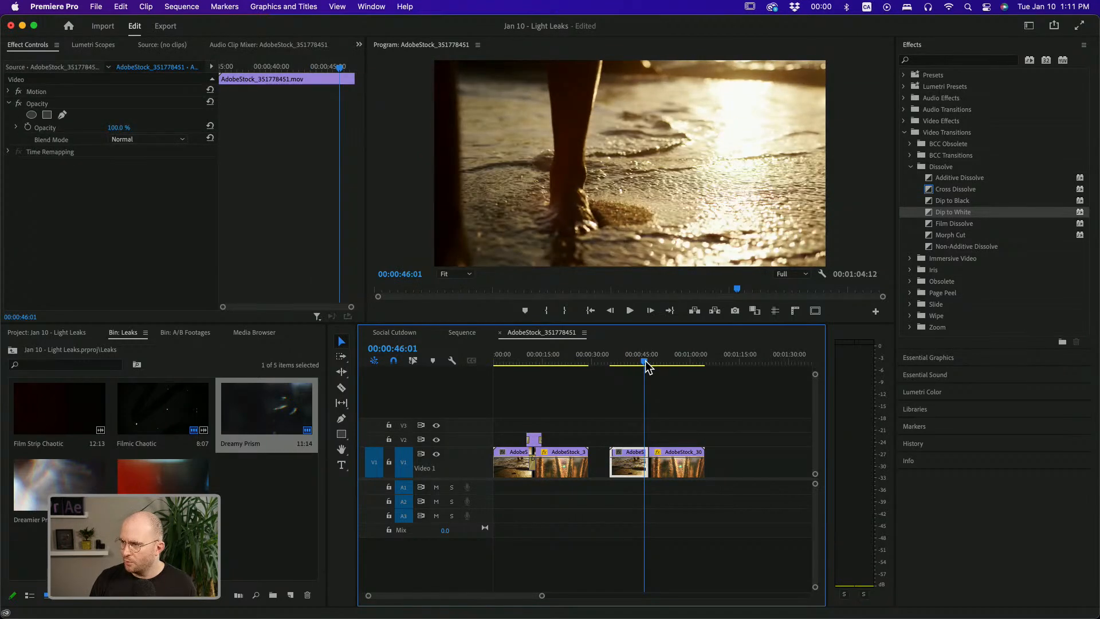
pyautogui.moveTo(923, 200)
pyautogui.mouseDown()
pyautogui.moveTo(934, 197)
pyautogui.moveTo(655, 486)
pyautogui.moveTo(649, 469)
pyautogui.mouseUp()
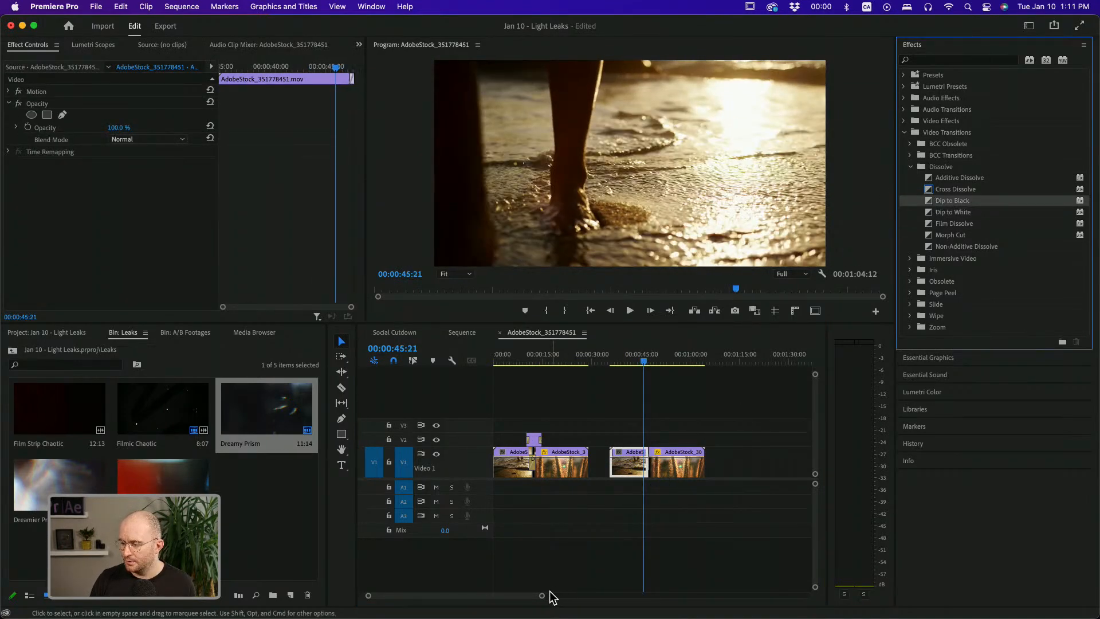
pyautogui.moveTo(543, 596); pyautogui.dragTo(478, 594)
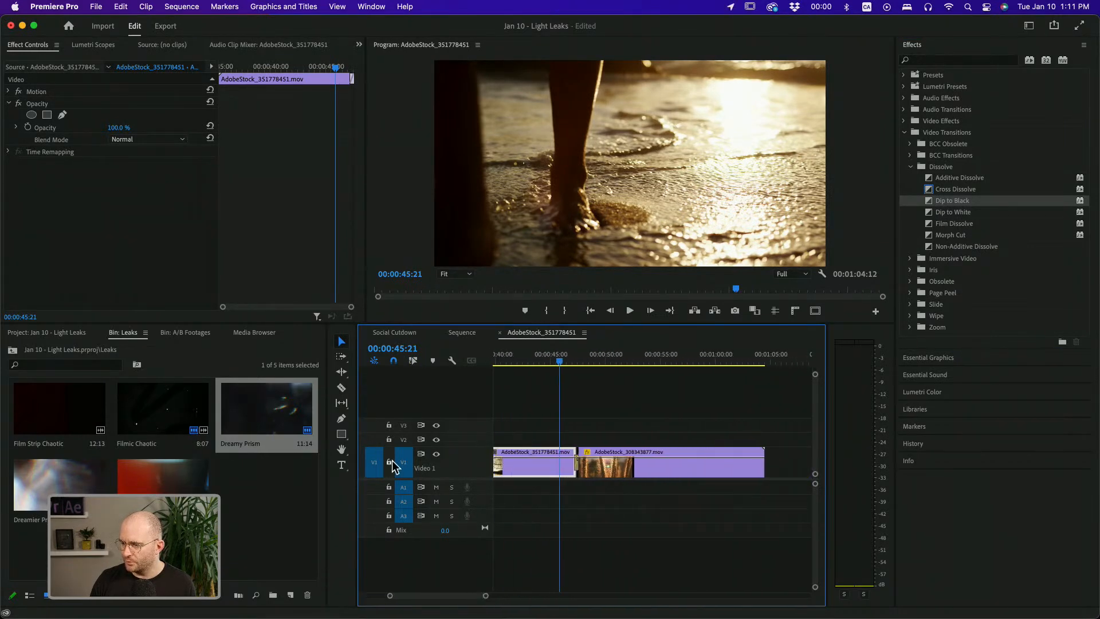
pyautogui.doubleClick(577, 454)
pyautogui.press('BackSpace')
pyautogui.write('2')
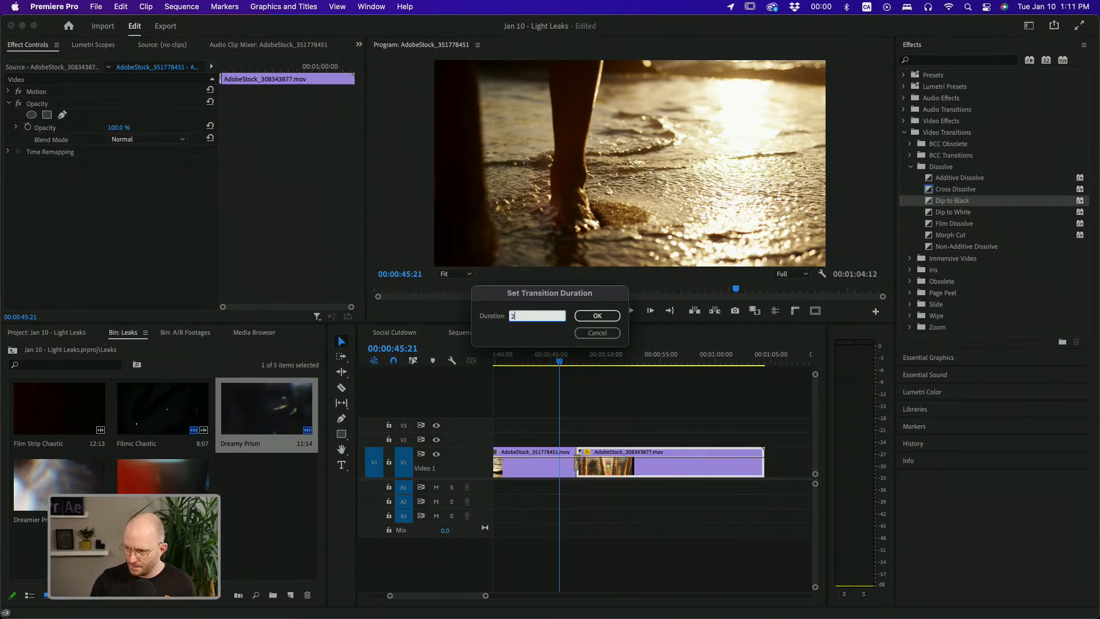
pyautogui.press('Return')
# Place the Light on Lens light leak on V2 over the Dip to Black cut and scale it up to fill the frame
pyautogui.press('space')
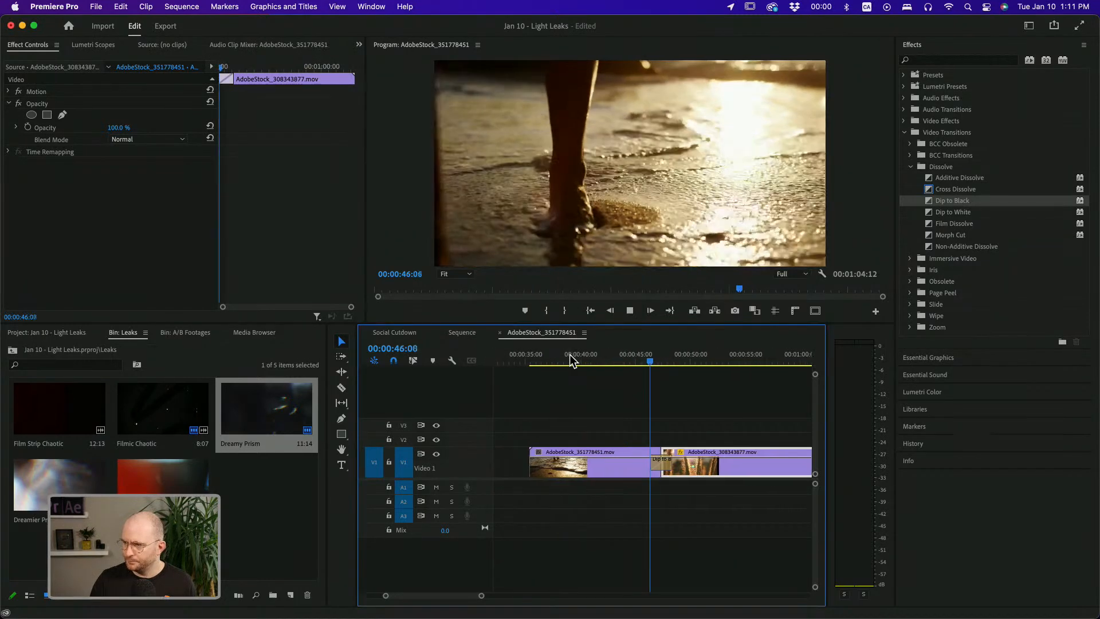
pyautogui.moveTo(662, 359); pyautogui.dragTo(623, 358)
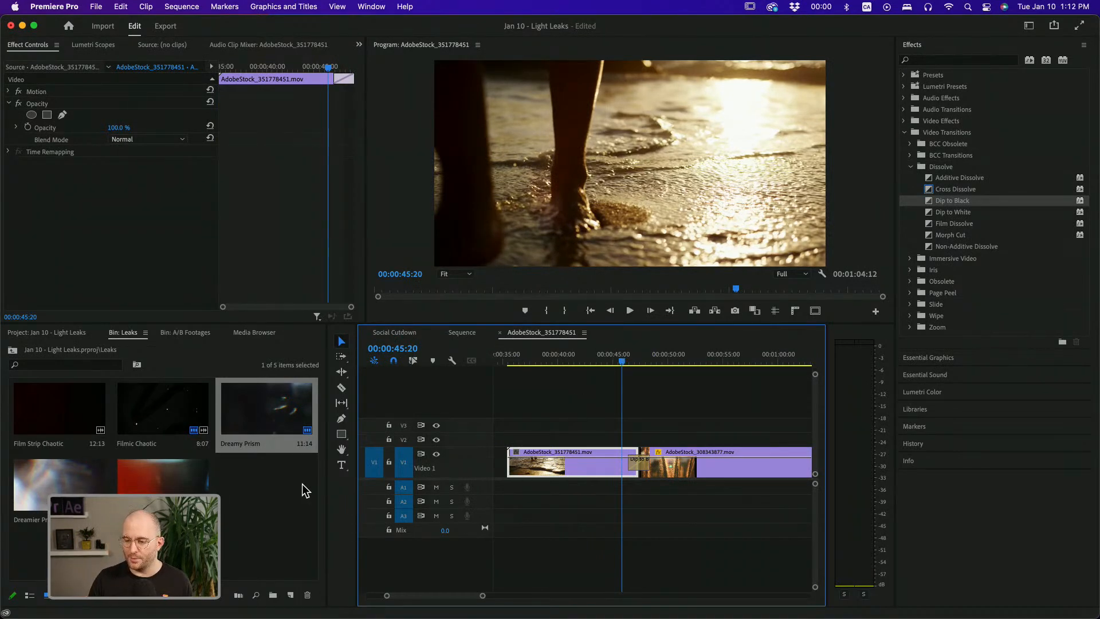
pyautogui.moveTo(204, 479); pyautogui.dragTo(559, 443)
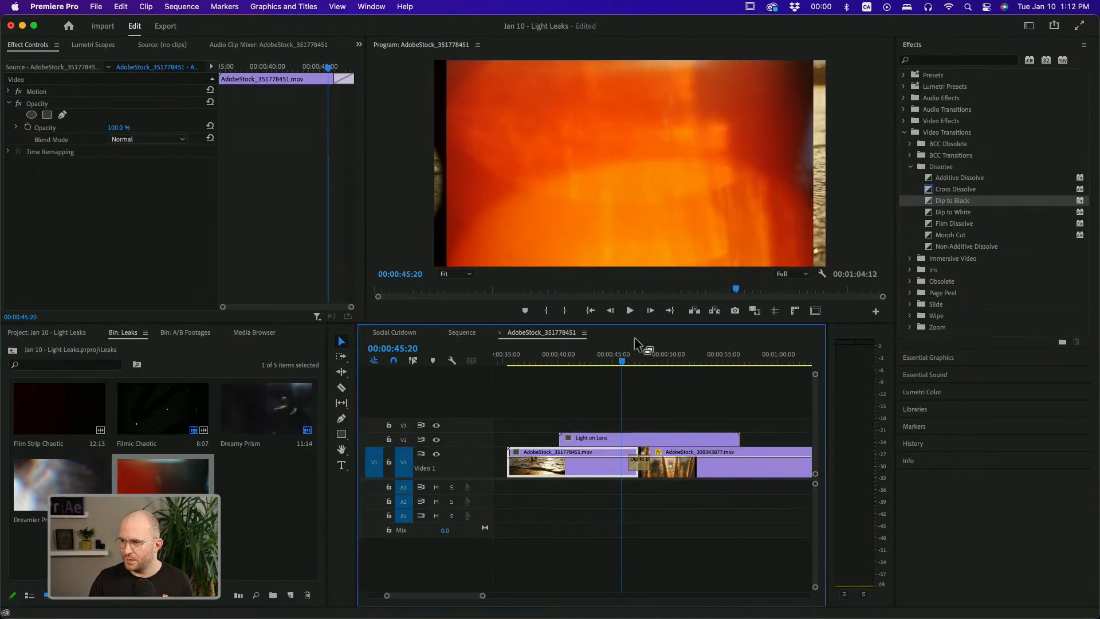
pyautogui.click(685, 136)
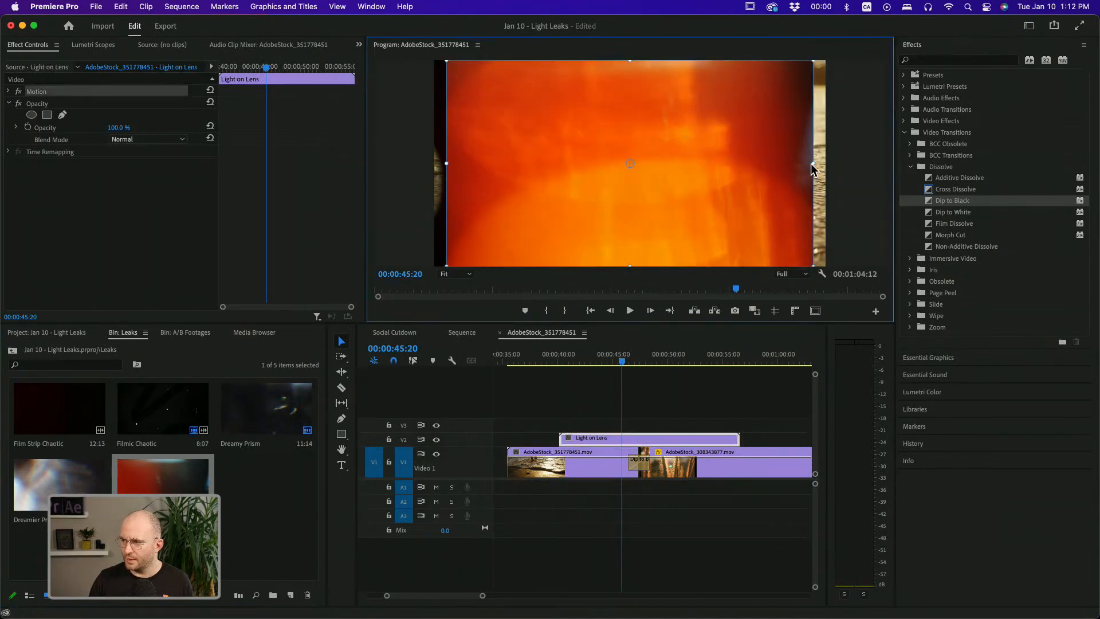
pyautogui.moveTo(812, 165); pyautogui.dragTo(842, 165)
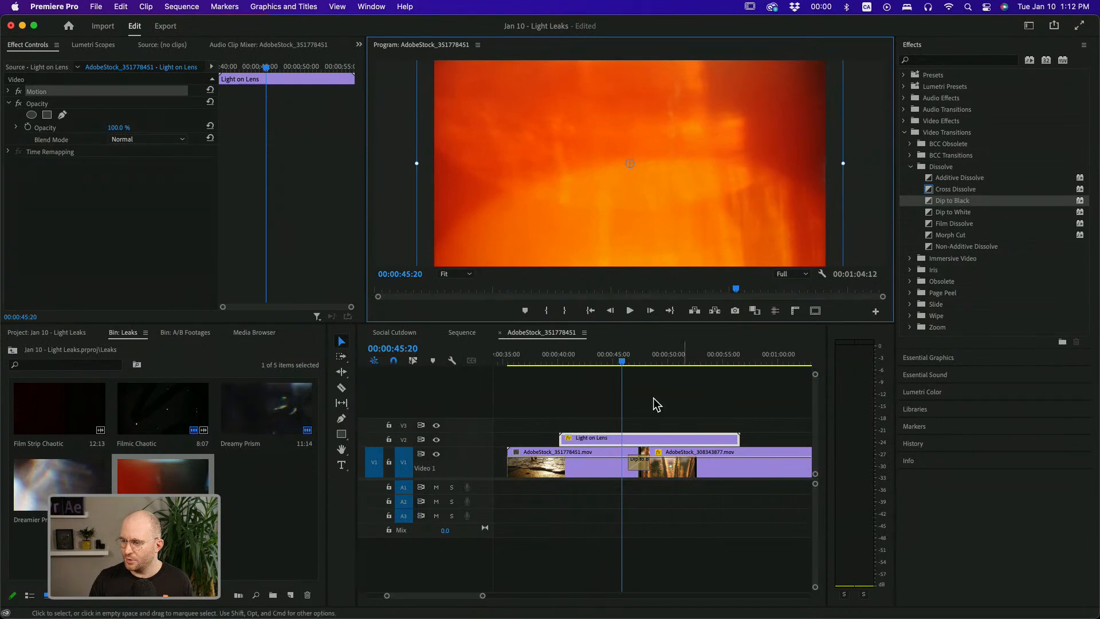
# Set the Light on Lens clip's blend mode to Linear Dodge (Add)
pyautogui.press('space')
pyautogui.moveTo(659, 360); pyautogui.dragTo(615, 359)
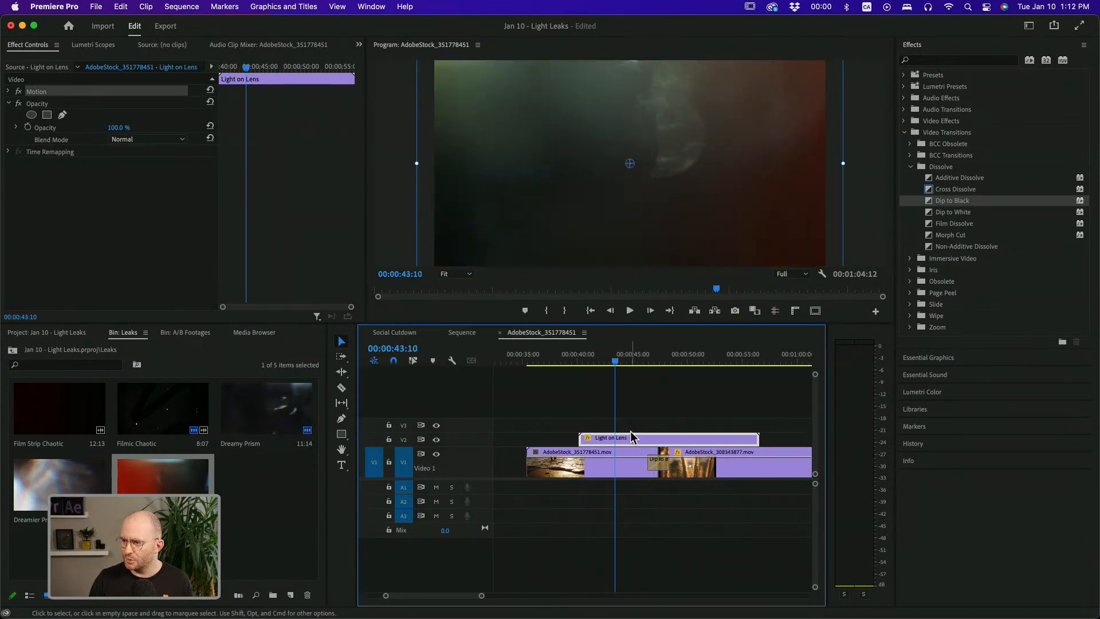
pyautogui.click(164, 139)
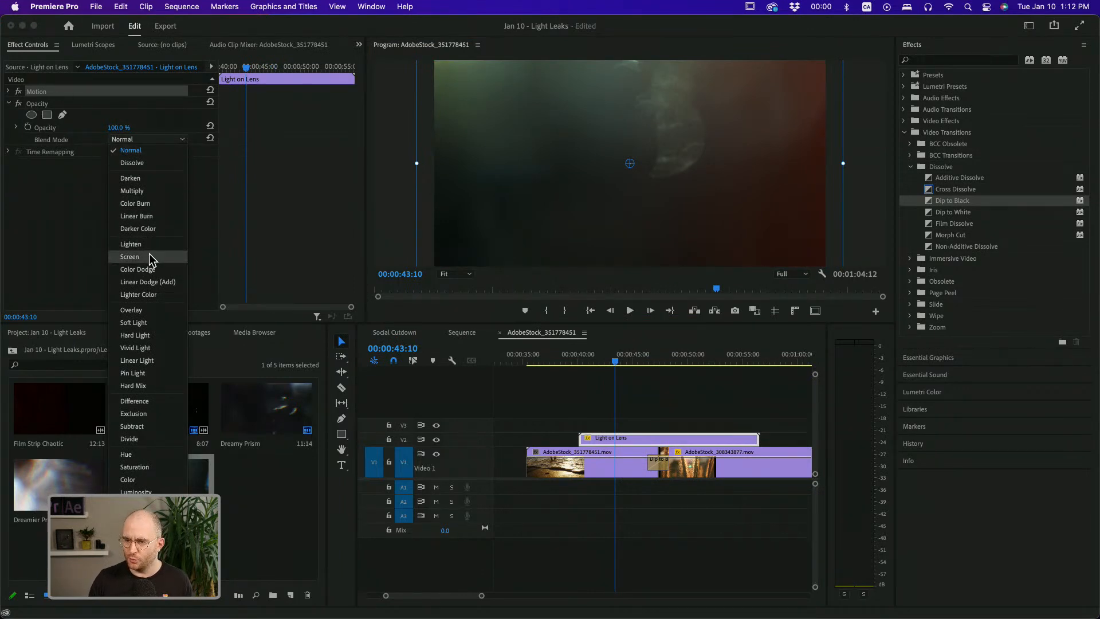
pyautogui.click(150, 282)
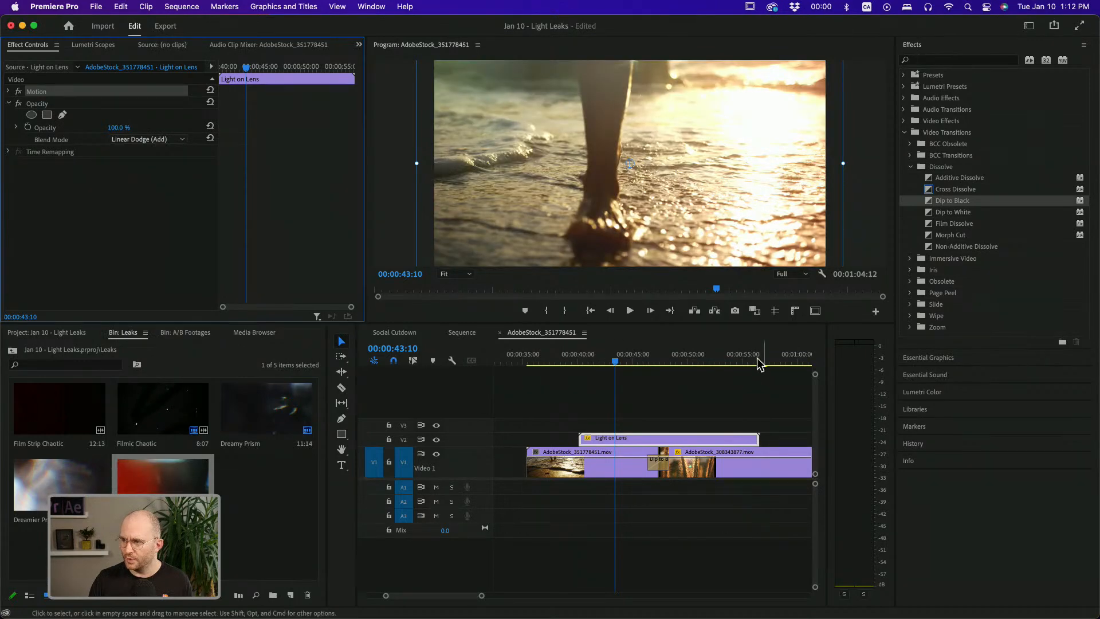
# Play back the Dip to Black cut with the blended Light on Lens overlay
pyautogui.click(634, 359)
pyautogui.press('space')
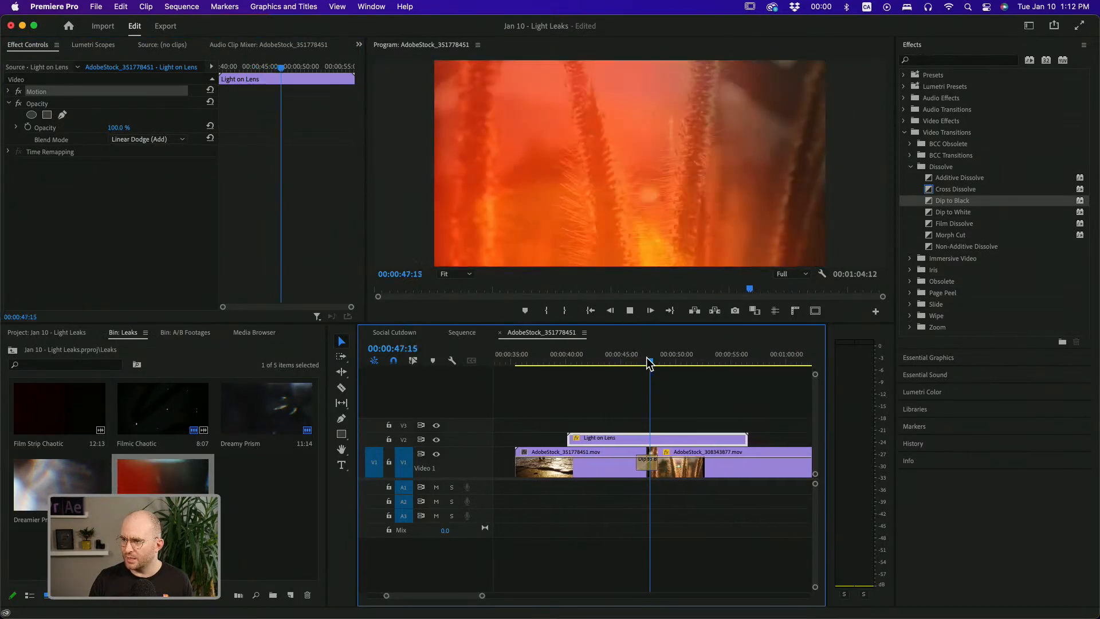
pyautogui.click(637, 359)
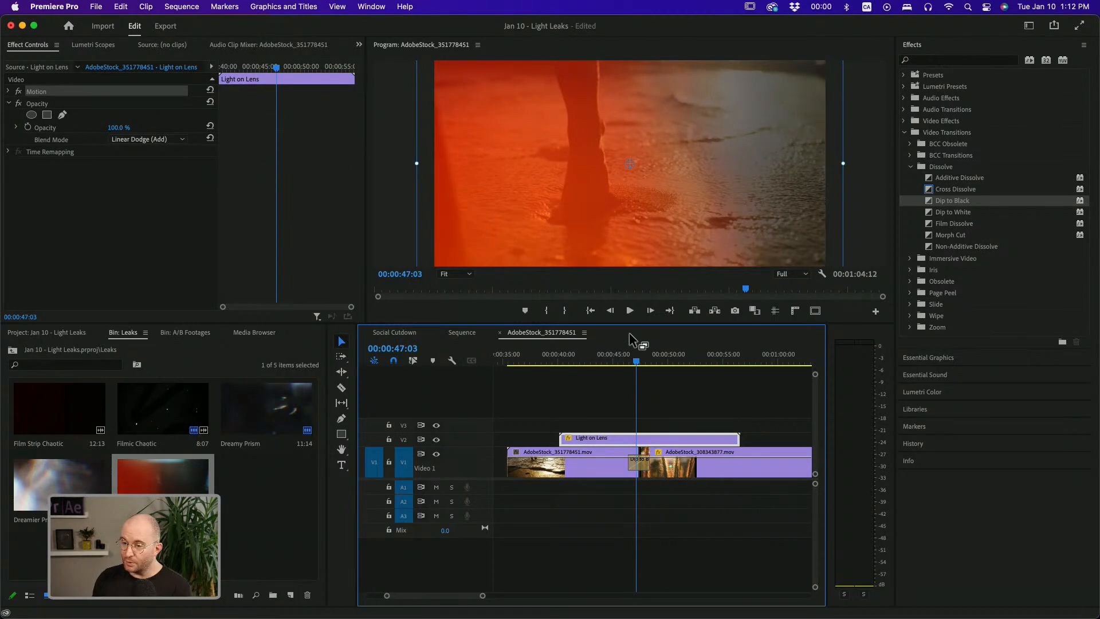
pyautogui.click(664, 399)
# Add the default Cross Dissolve fades to both ends of the Light on Lens clip and set the starting fade to 2 seconds
pyautogui.click(665, 440)
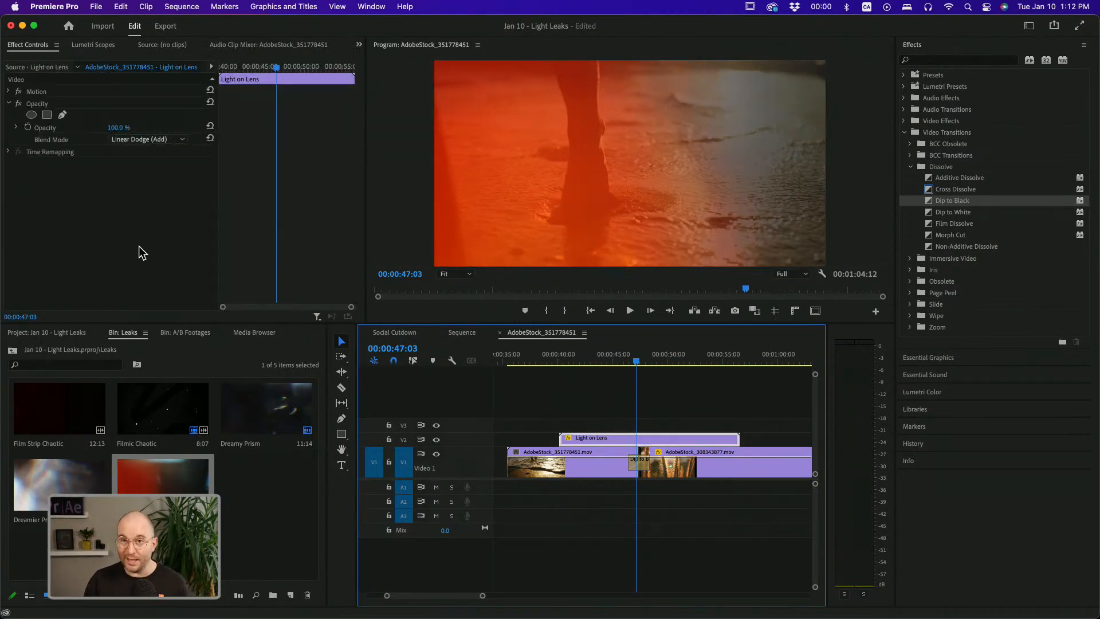
pyautogui.press('space')
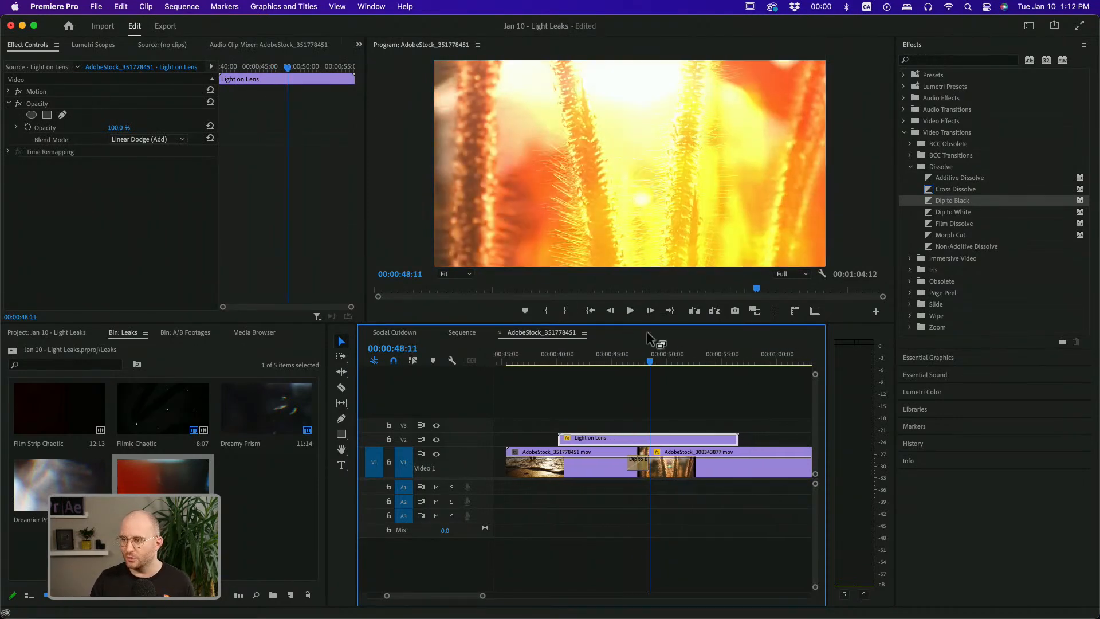
pyautogui.click(687, 364)
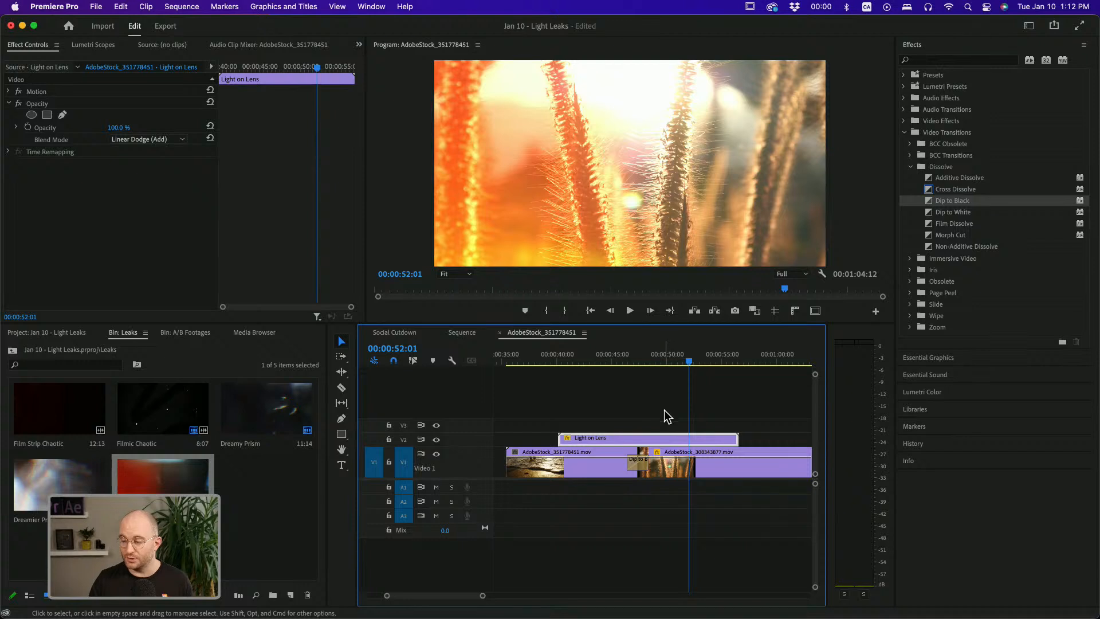
pyautogui.press('super+d')
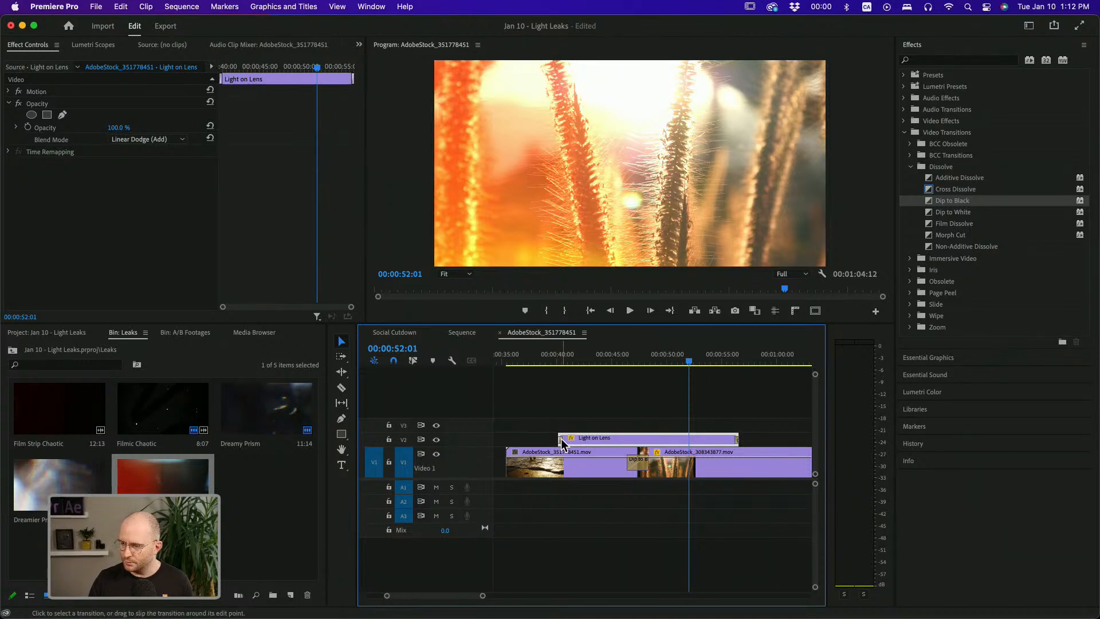
pyautogui.doubleClick(561, 438)
pyautogui.write('200')
pyautogui.press('Return')
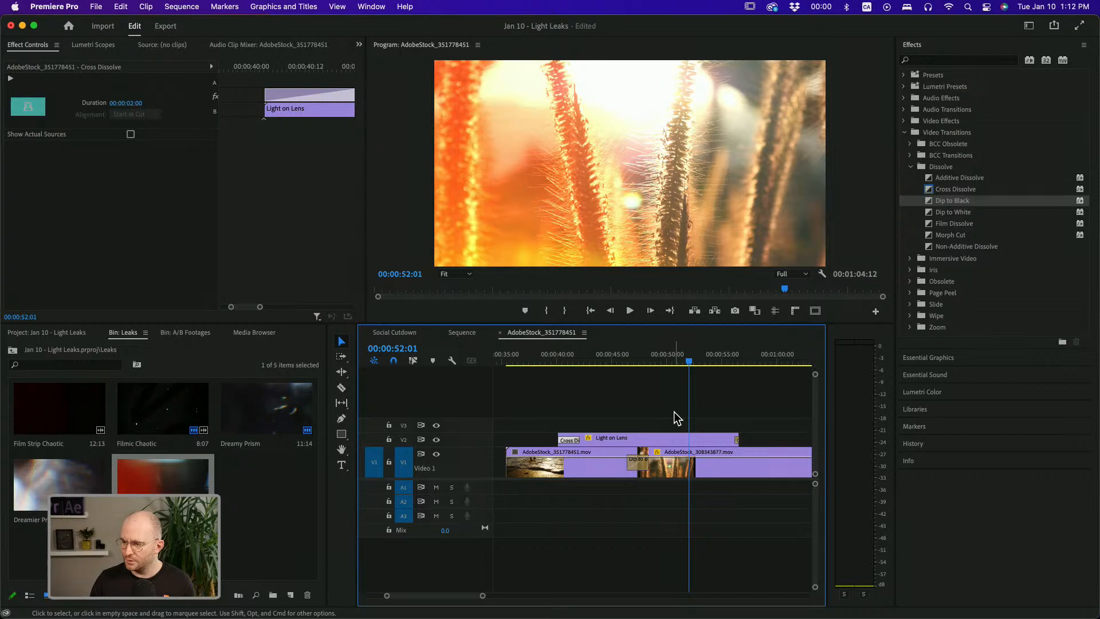
# Set the ending fade of the Light on Lens clip to 2 seconds and play back the transition
pyautogui.doubleClick(737, 440)
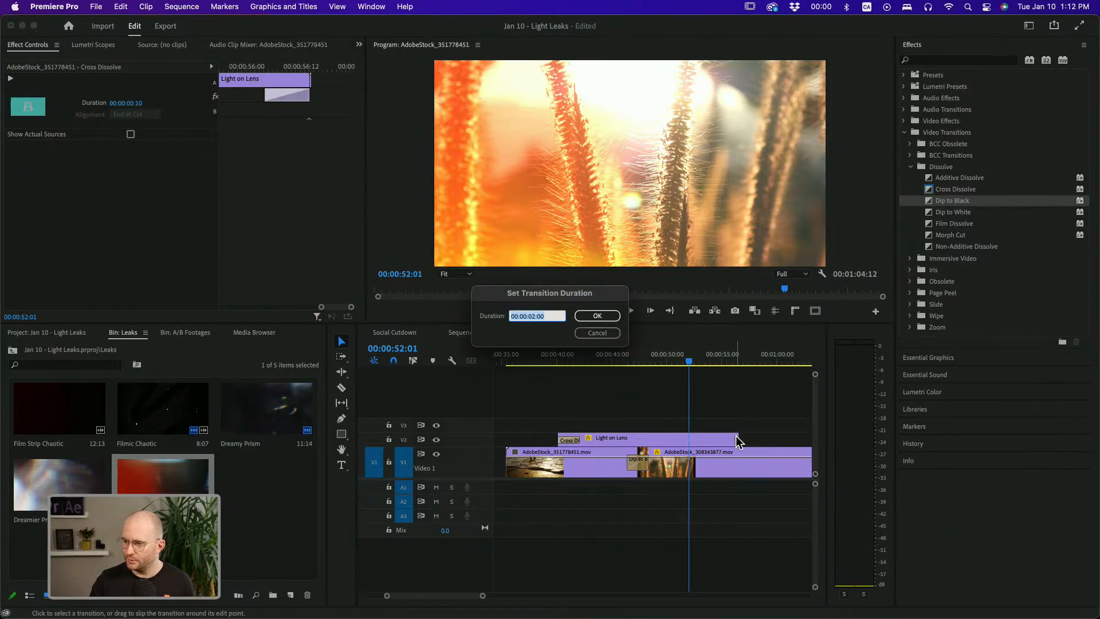
pyautogui.press('Return')
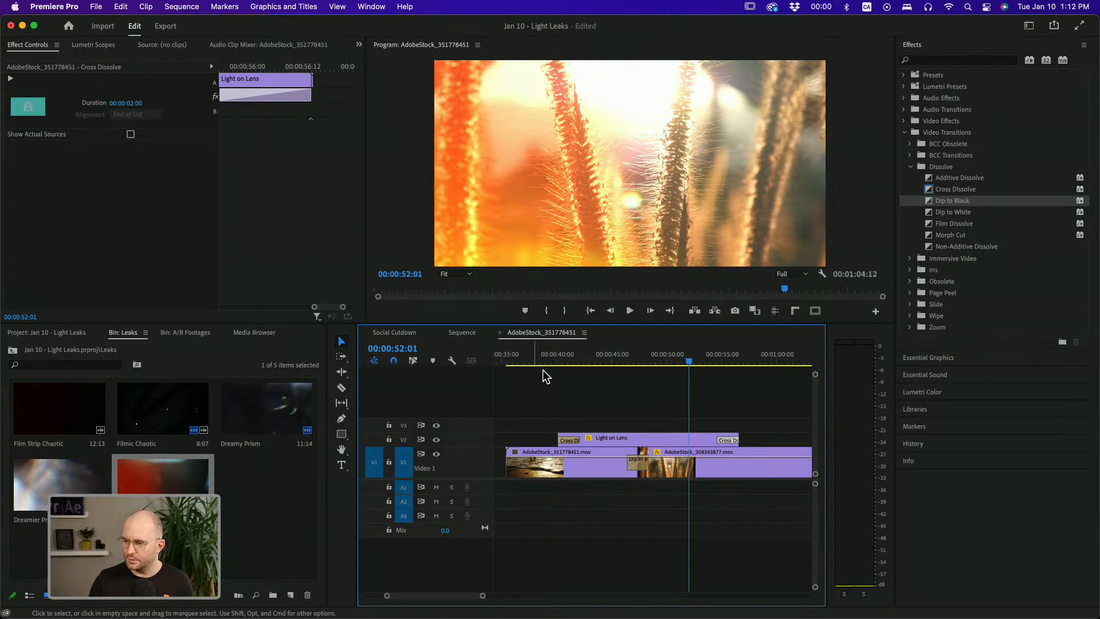
pyautogui.click(552, 354)
pyautogui.press('space')
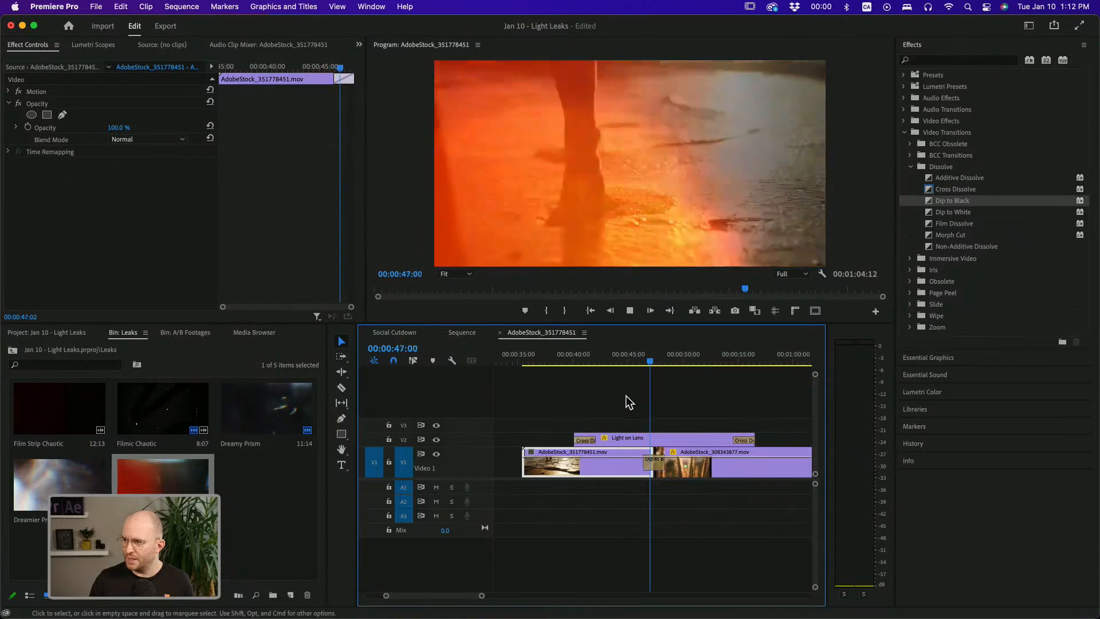
pyautogui.press('space')
# Place the Filmic Chaotic light leak on V2 further along the timeline and preview it
pyautogui.moveTo(484, 598); pyautogui.dragTo(523, 594)
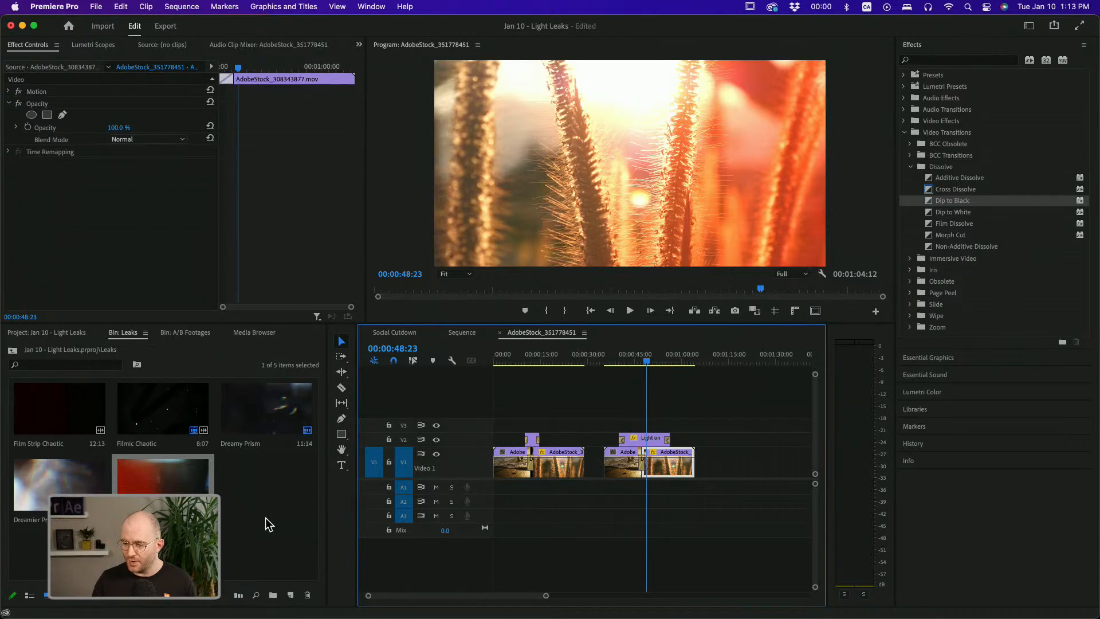
pyautogui.moveTo(149, 414); pyautogui.dragTo(735, 424)
pyautogui.click(746, 358)
pyautogui.press('space')
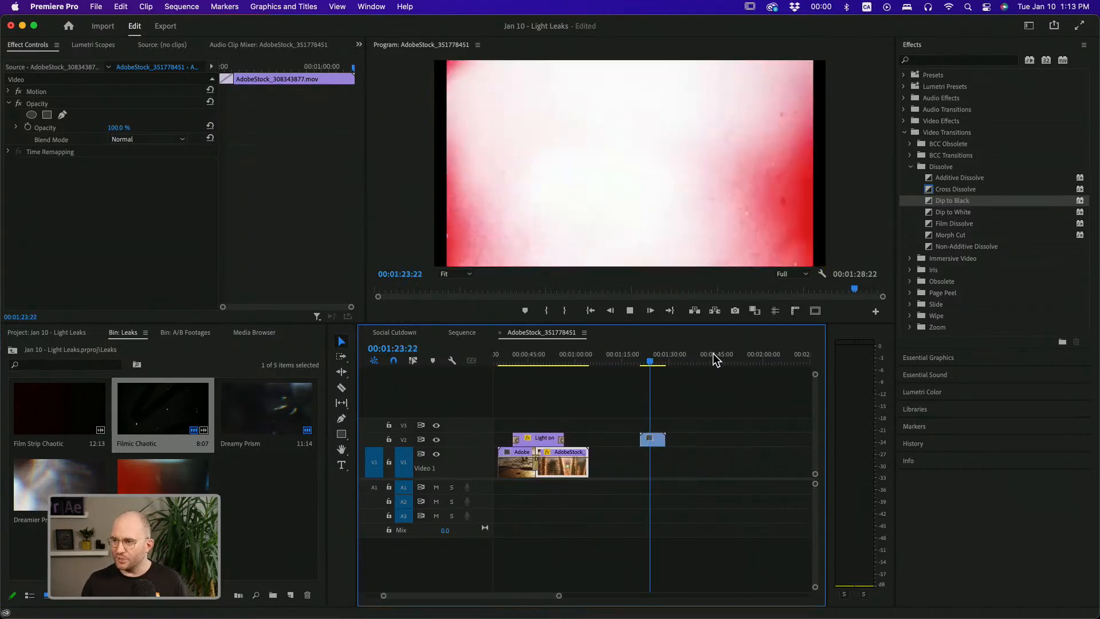
pyautogui.press('space')
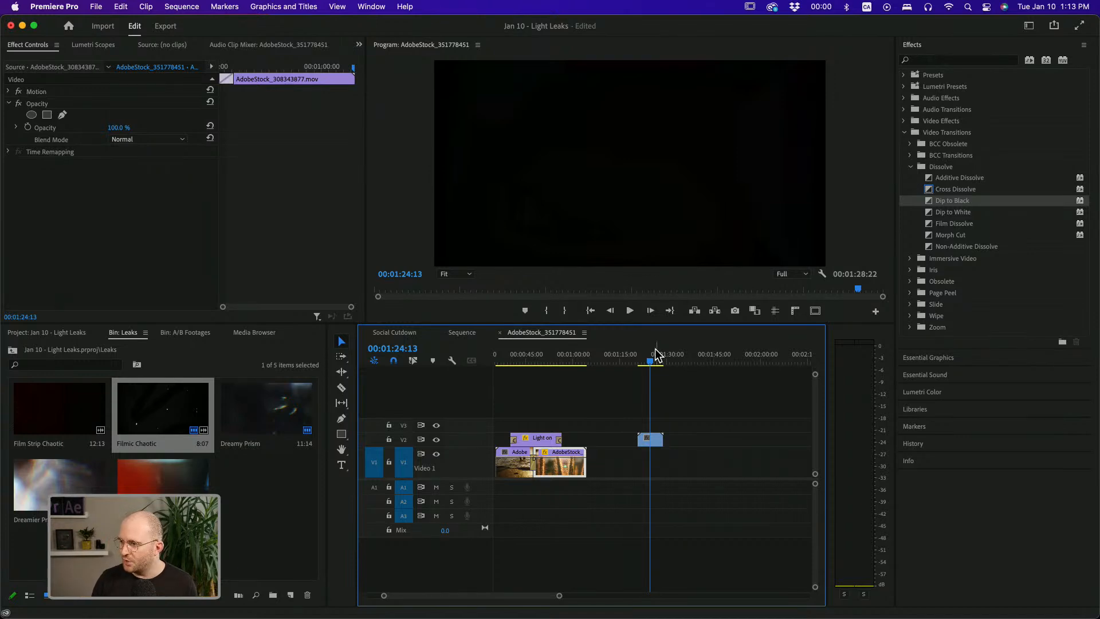
pyautogui.moveTo(652, 354); pyautogui.dragTo(642, 354)
pyautogui.press('space')
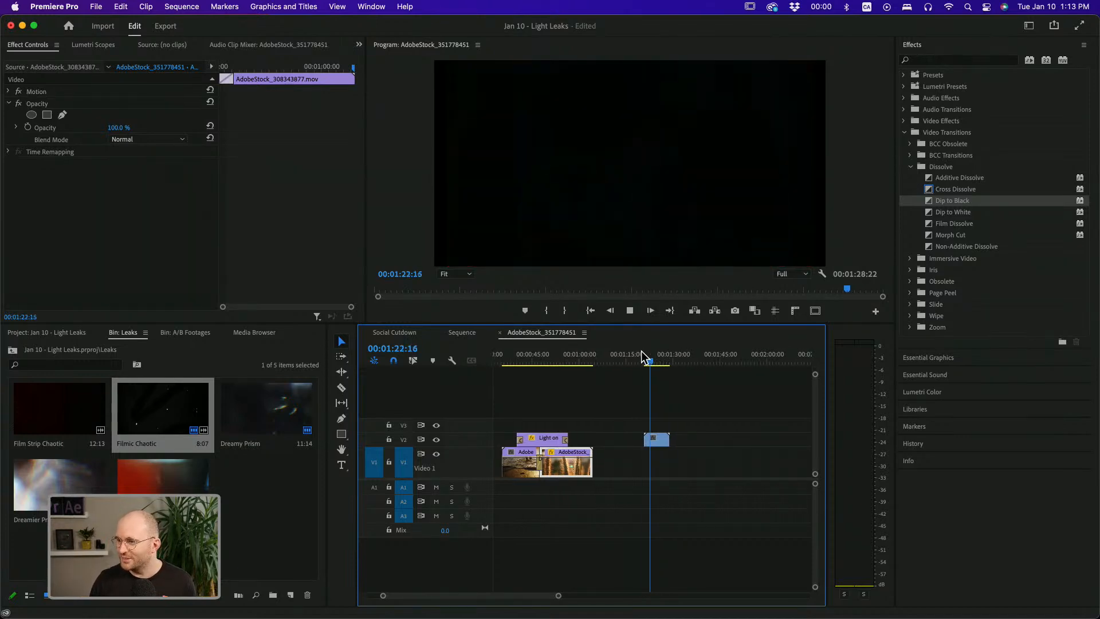
pyautogui.press('space')
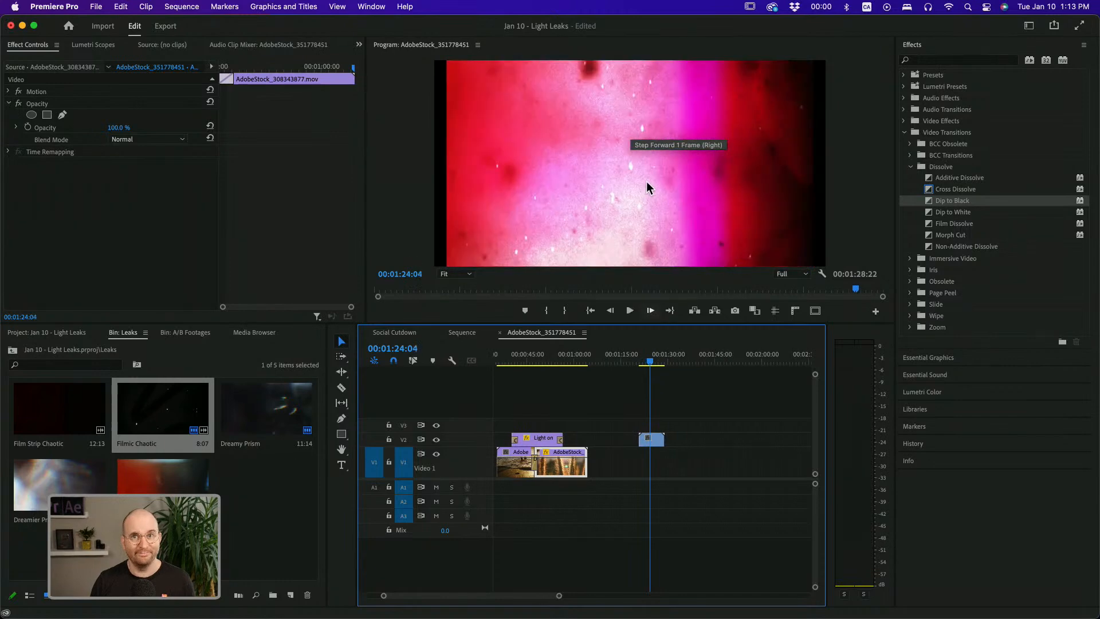
pyautogui.moveTo(651, 440)
pyautogui.mouseDown()
pyautogui.moveTo(636, 440)
pyautogui.moveTo(652, 440)
pyautogui.mouseUp()
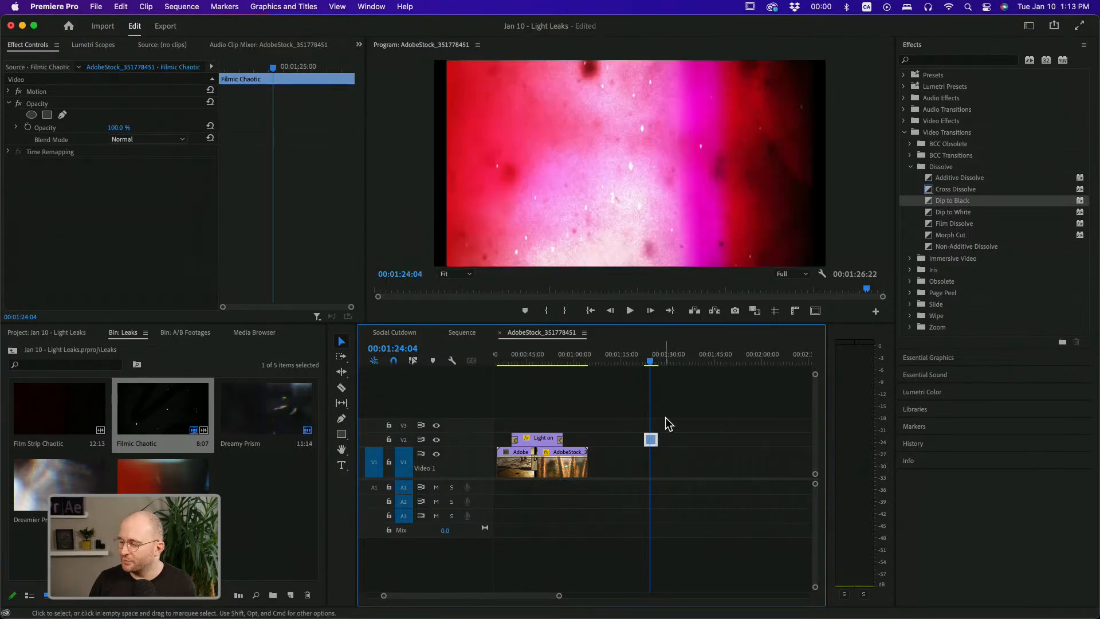
pyautogui.click(674, 425)
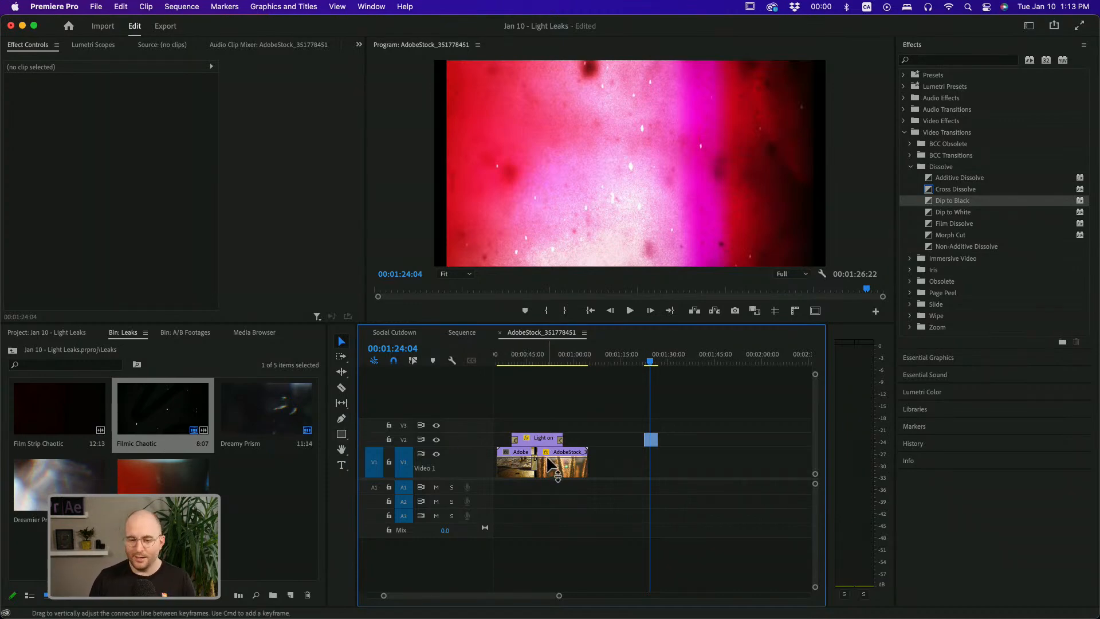
# Copy the two V1 clips with their cut so they sit beneath the Filmic Chaotic clip
pyautogui.moveTo(559, 466); pyautogui.dragTo(629, 470)
pyautogui.press('super+z')
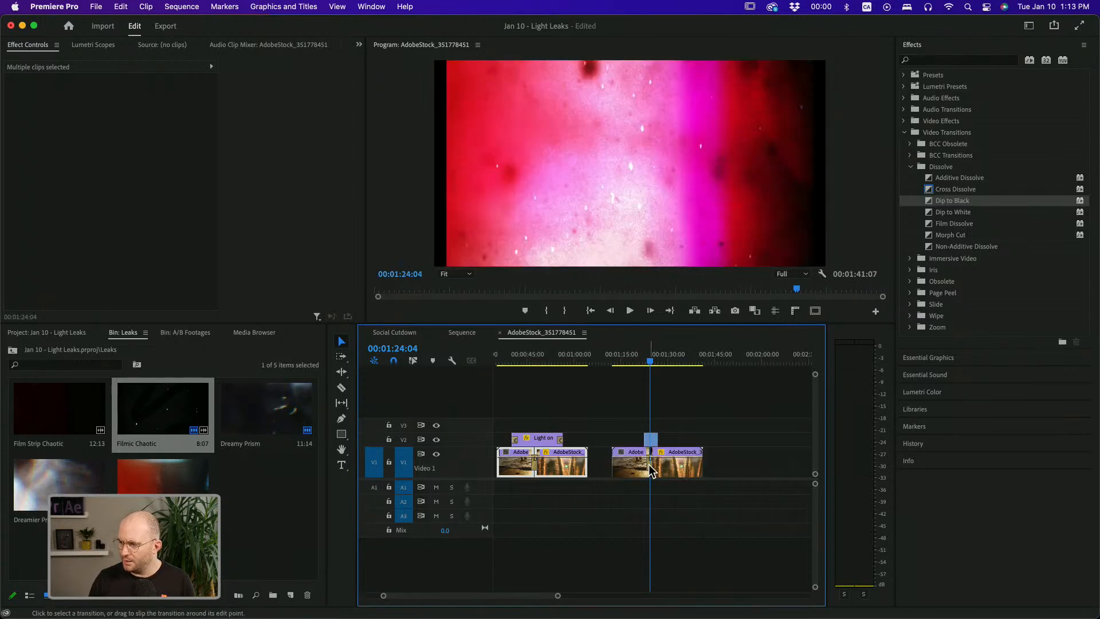
# Scale the Filmic Chaotic clip up to fill the frame and set its blend mode to Linear Dodge (Add)
pyautogui.click(653, 444)
pyautogui.click(652, 443)
pyautogui.click(666, 149)
pyautogui.moveTo(812, 164); pyautogui.dragTo(833, 166)
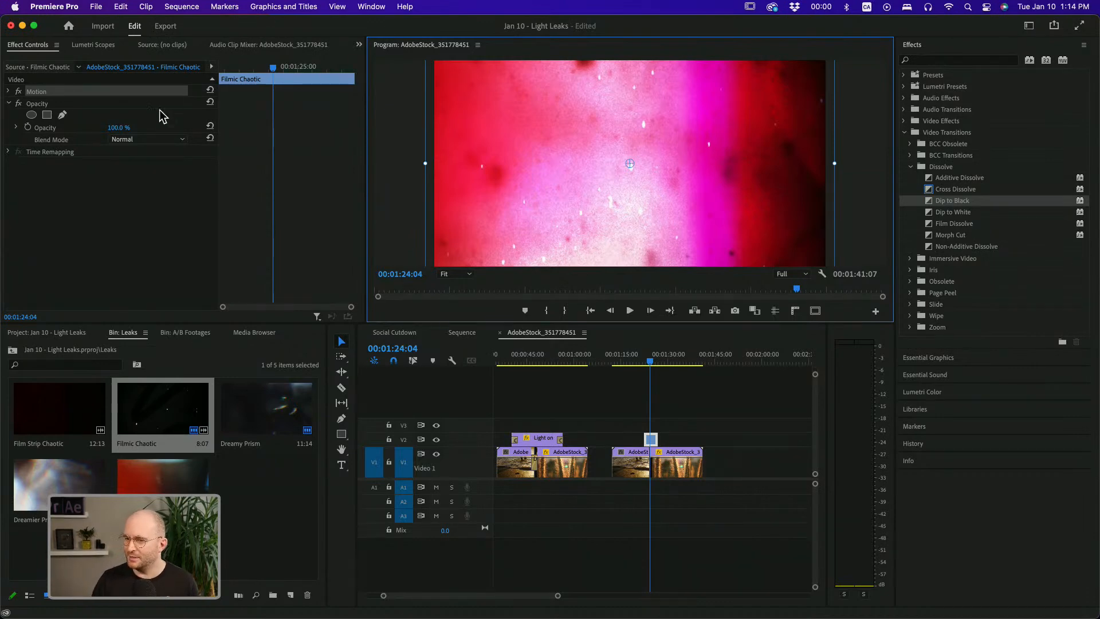
pyautogui.click(152, 143)
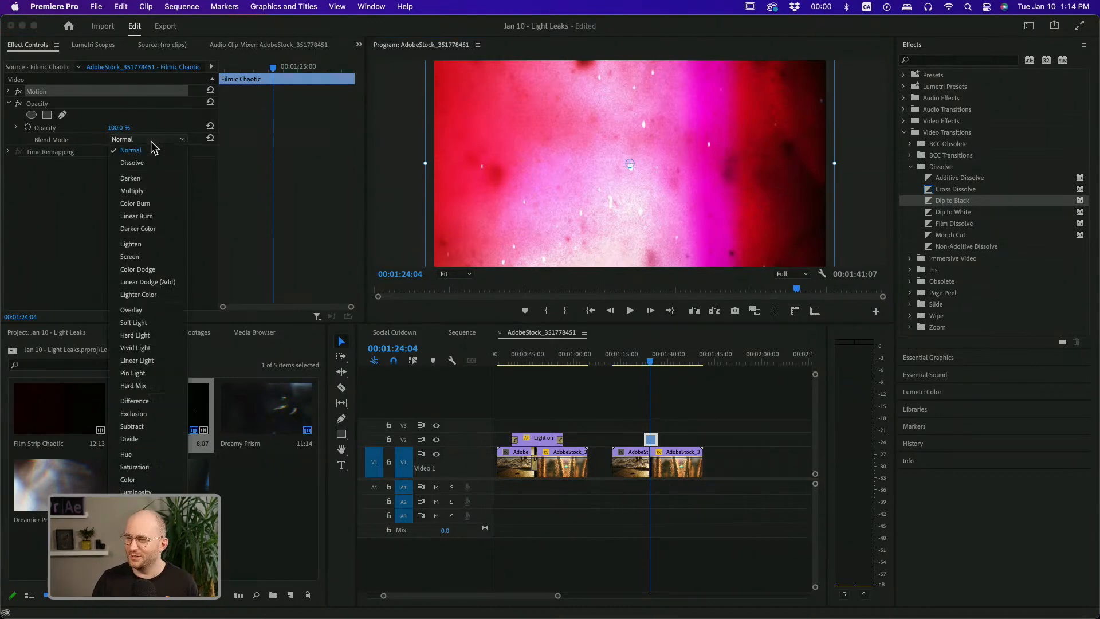
pyautogui.click(147, 282)
# Play back the new cut with the Filmic Chaotic overlay
pyautogui.click(638, 361)
pyautogui.press('space')
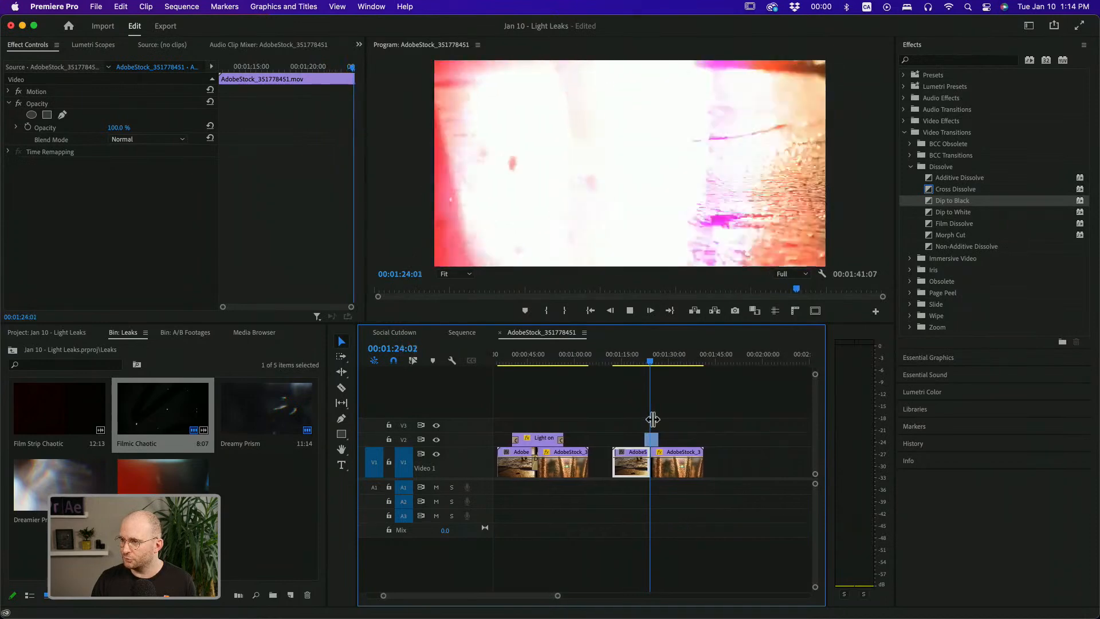
pyautogui.click(659, 461)
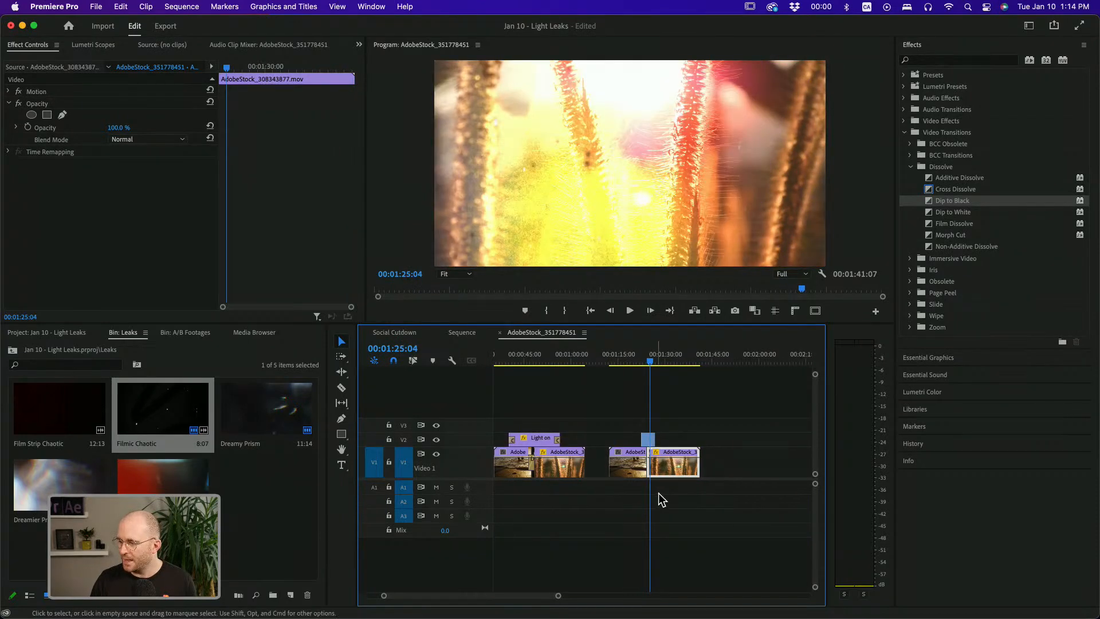
# Apply the Slide folder's Push transition to the cut between the V1 clips under Filmic Chaotic
pyautogui.moveTo(663, 494); pyautogui.dragTo(643, 472)
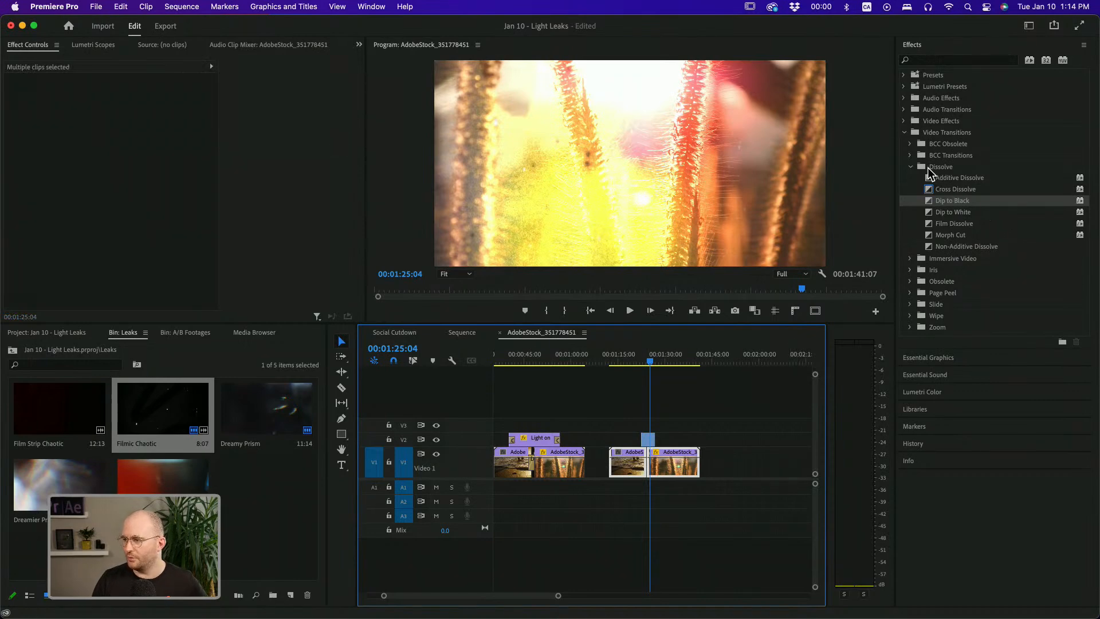
pyautogui.click(909, 166)
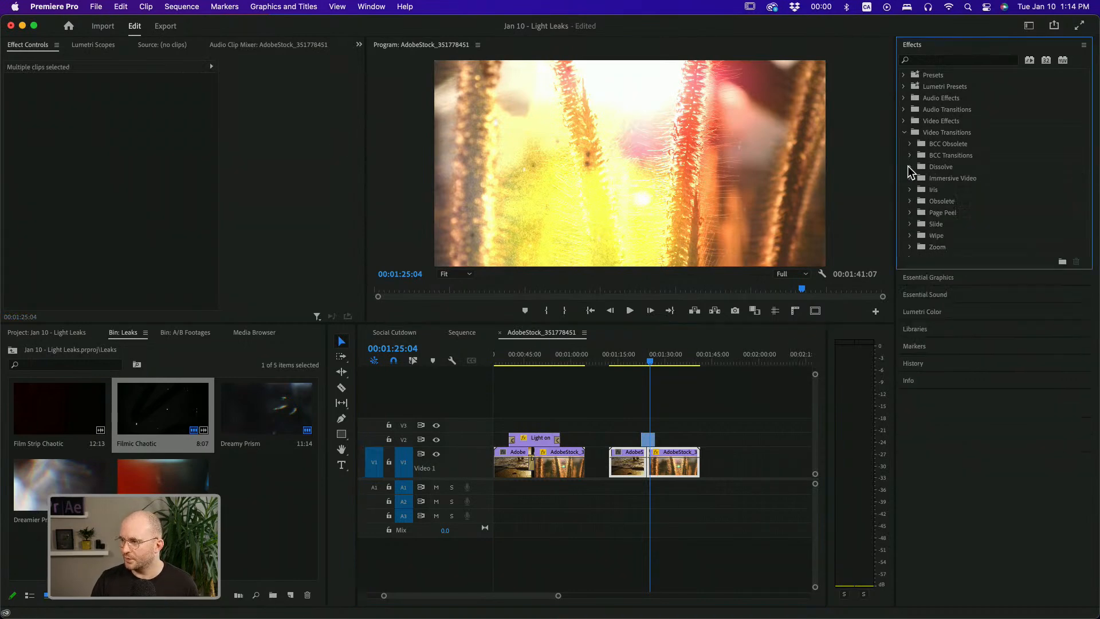
pyautogui.click(909, 223)
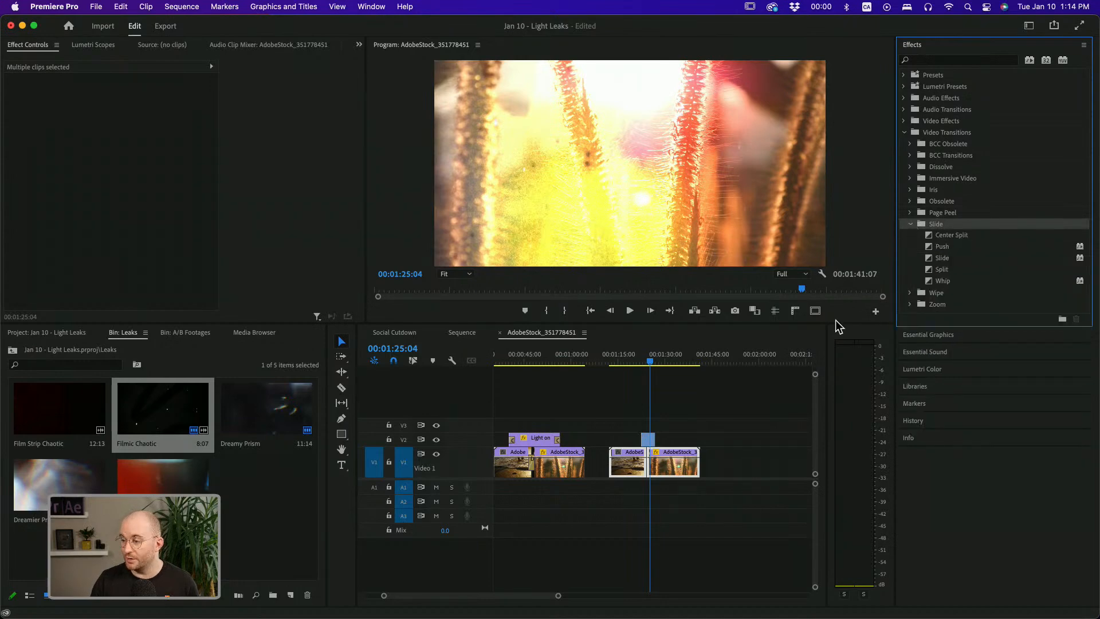
pyautogui.click(944, 248)
pyautogui.moveTo(945, 247); pyautogui.dragTo(653, 475)
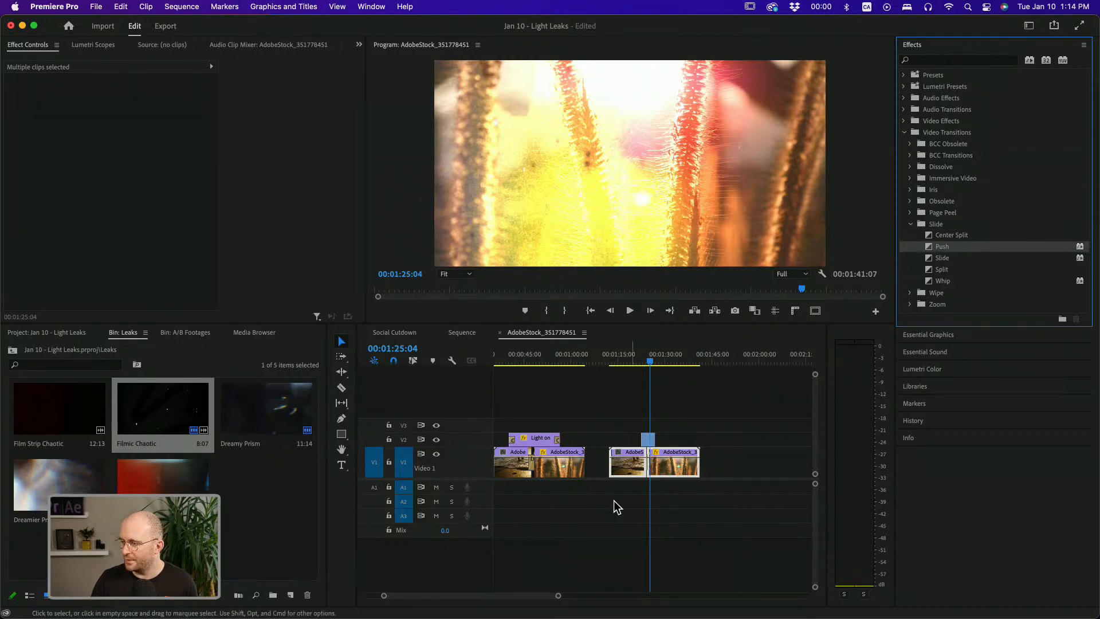
# Turn off the V2 track's output and play back the Push transition on its own
pyautogui.moveTo(557, 596); pyautogui.dragTo(501, 596)
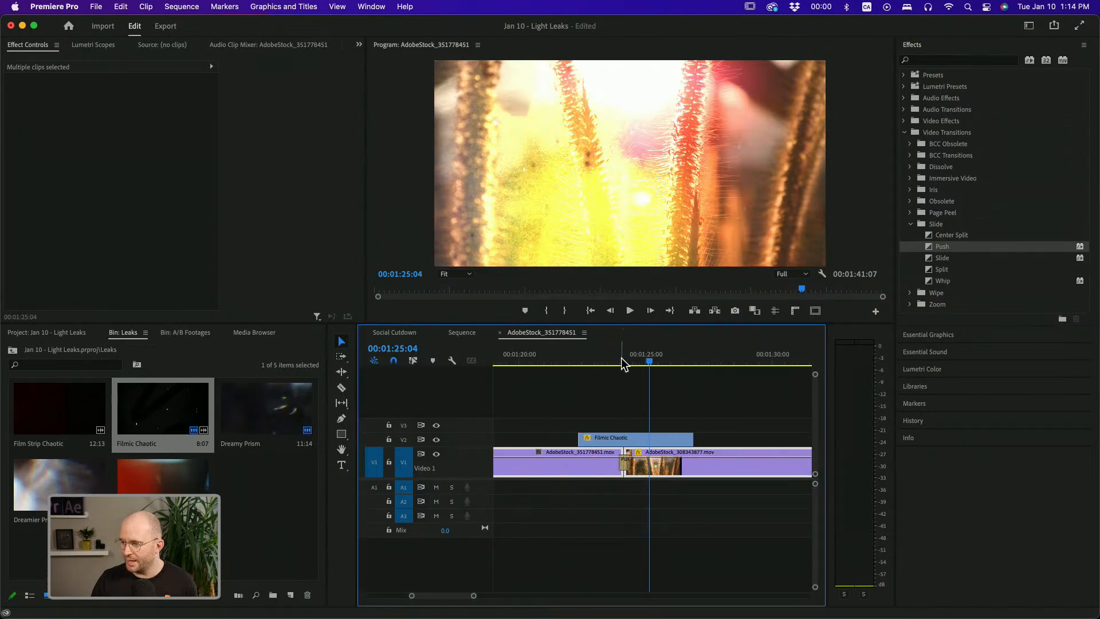
pyautogui.moveTo(621, 352); pyautogui.dragTo(627, 358)
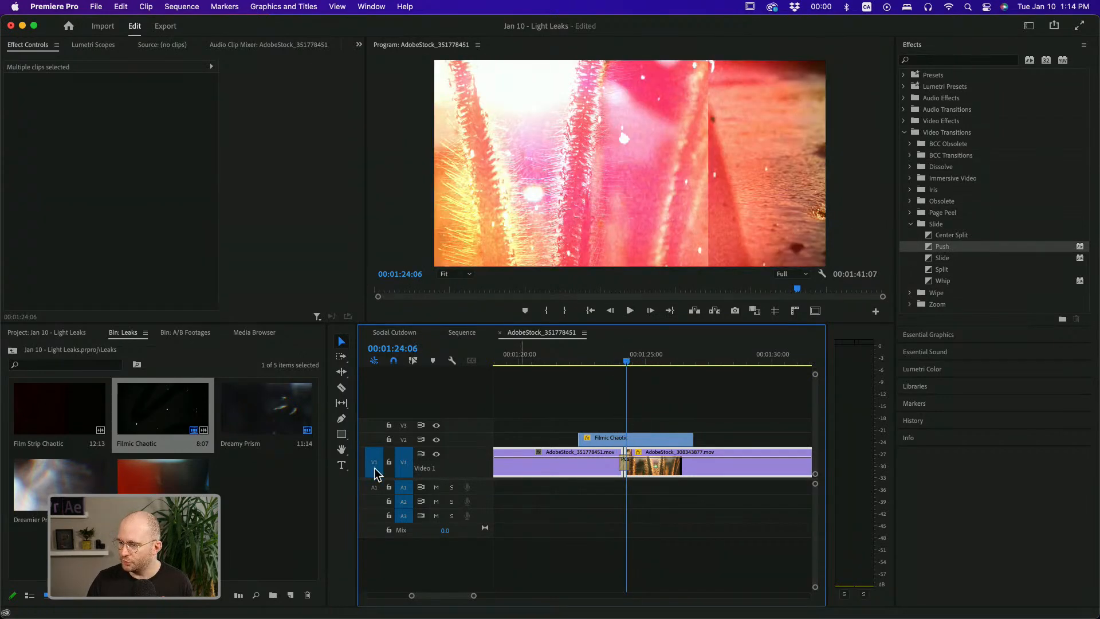
pyautogui.click(436, 440)
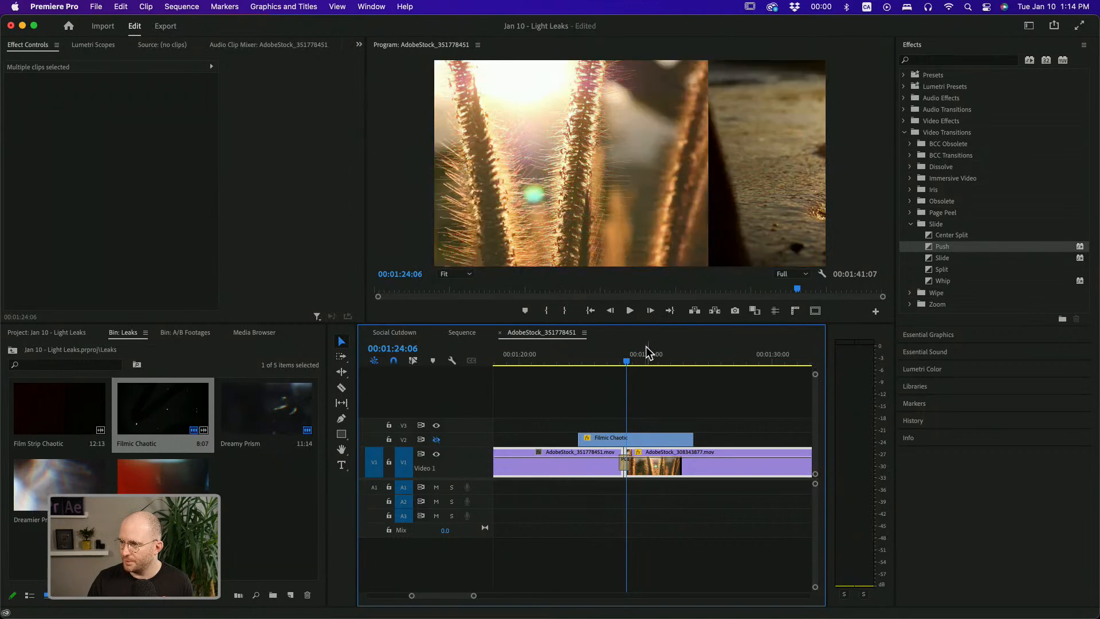
pyautogui.moveTo(628, 368); pyautogui.dragTo(616, 369)
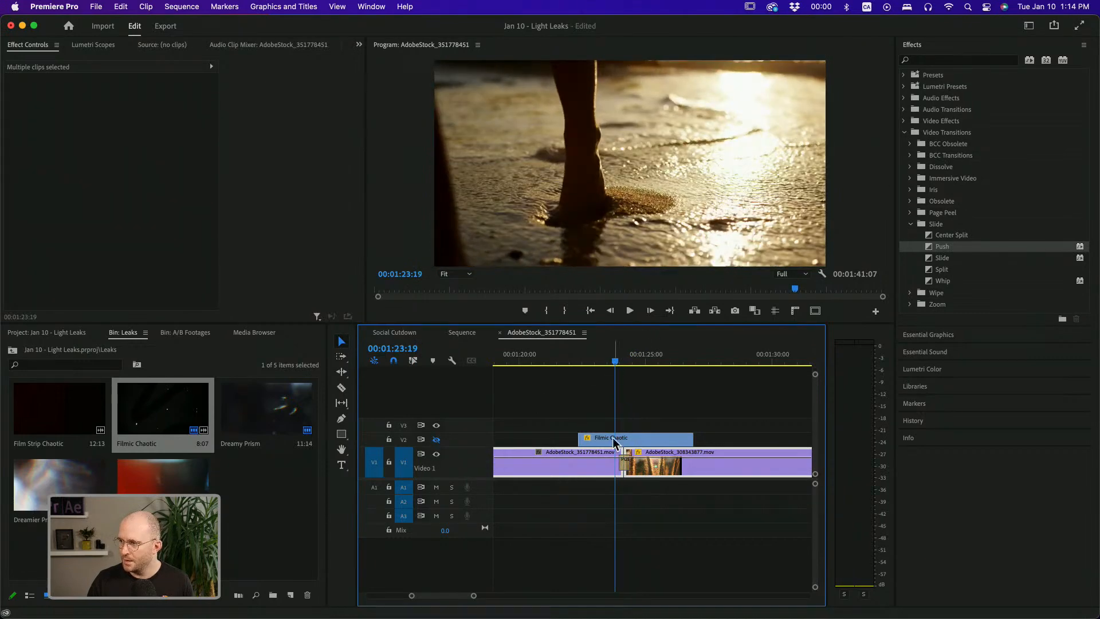
pyautogui.click(622, 460)
pyautogui.press('space')
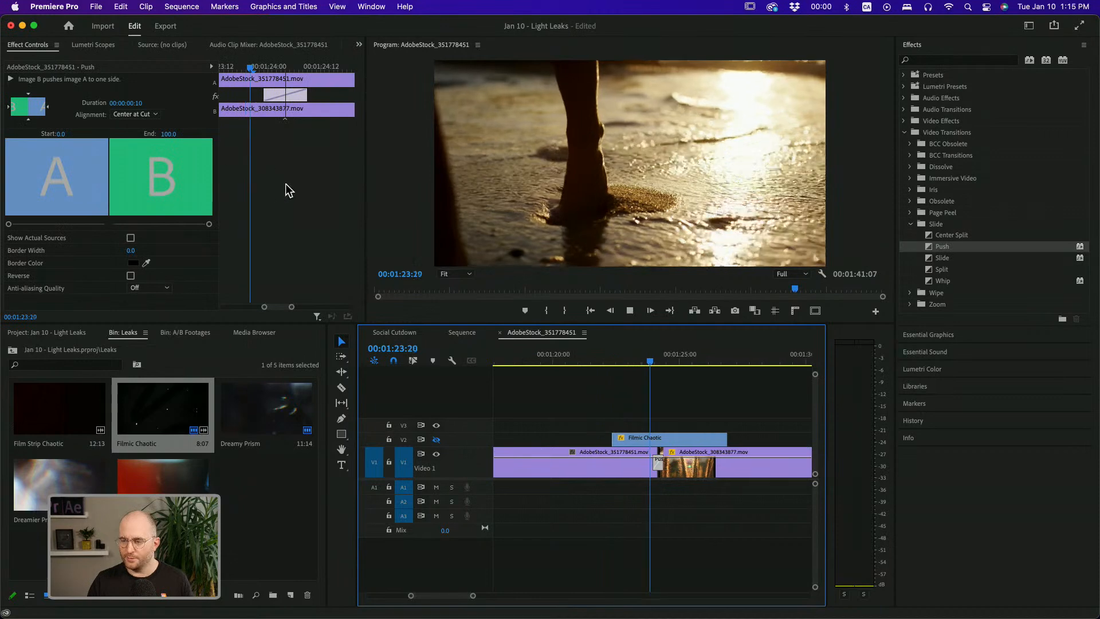
# Set the Push transition's duration to 00:00:01:00
pyautogui.click(677, 392)
pyautogui.doubleClick(637, 460)
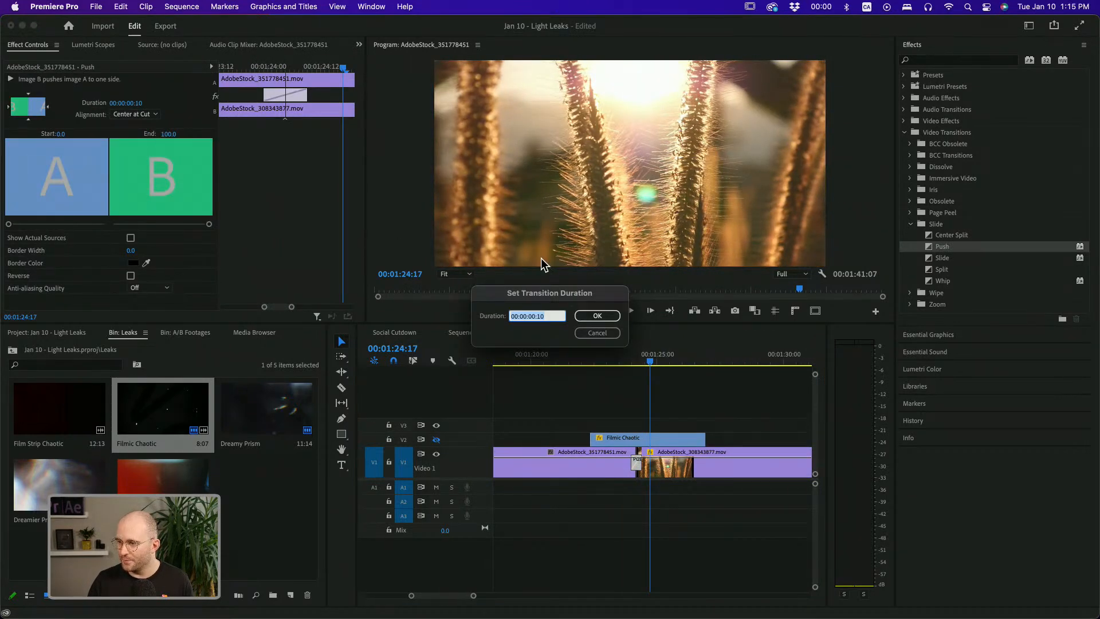
pyautogui.write('100')
pyautogui.press('Return')
# Set the Push transition's direction to South to North
pyautogui.moveTo(625, 365); pyautogui.dragTo(637, 370)
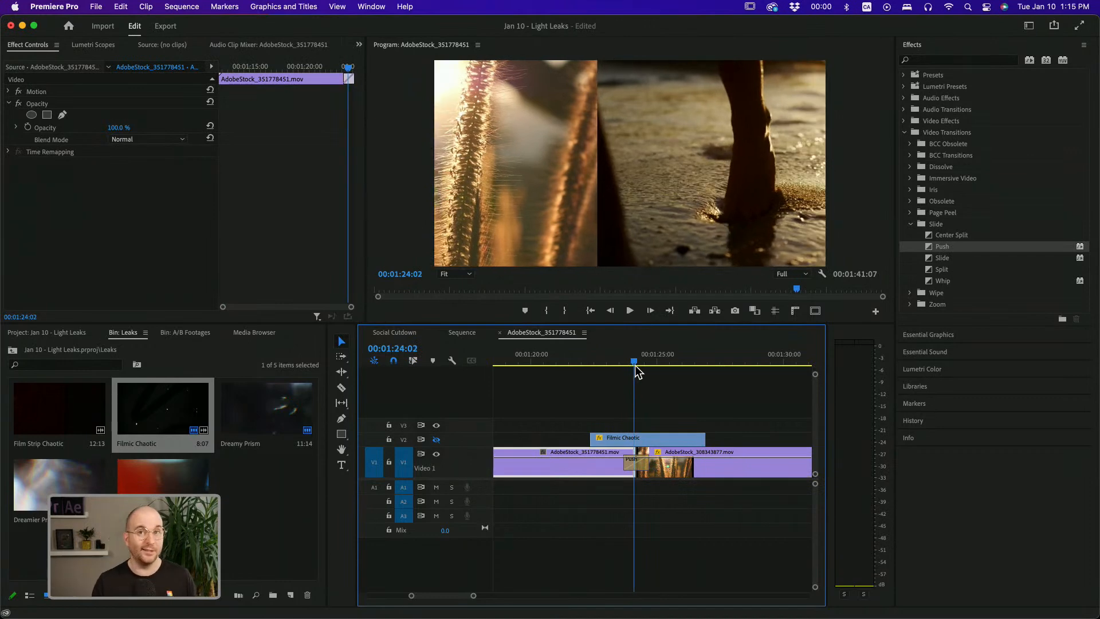
pyautogui.click(641, 461)
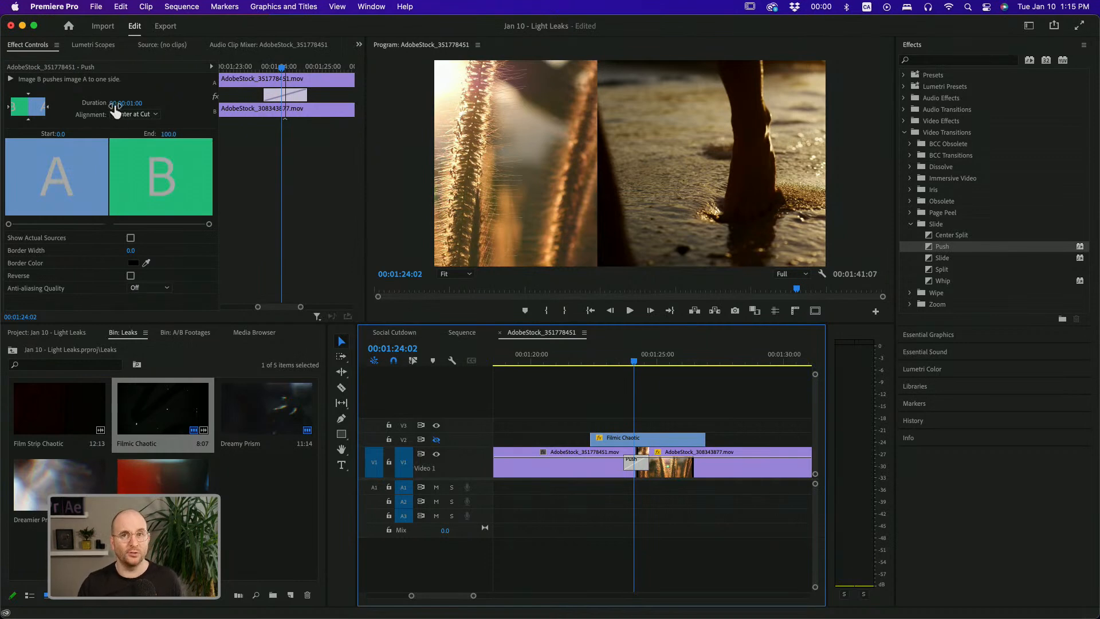
pyautogui.click(28, 116)
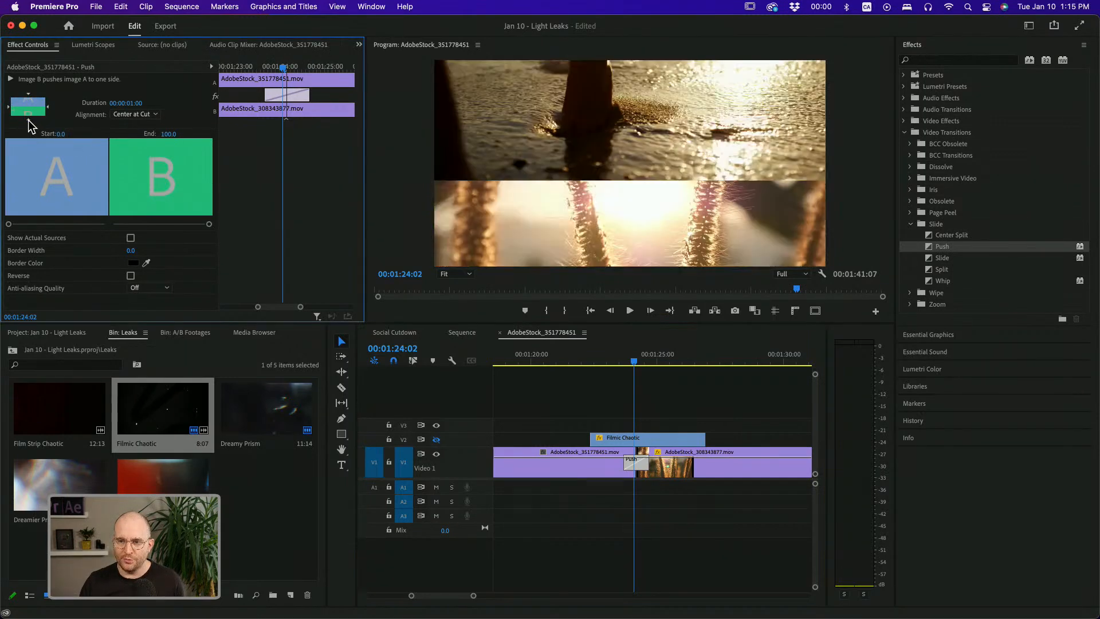
pyautogui.click(29, 95)
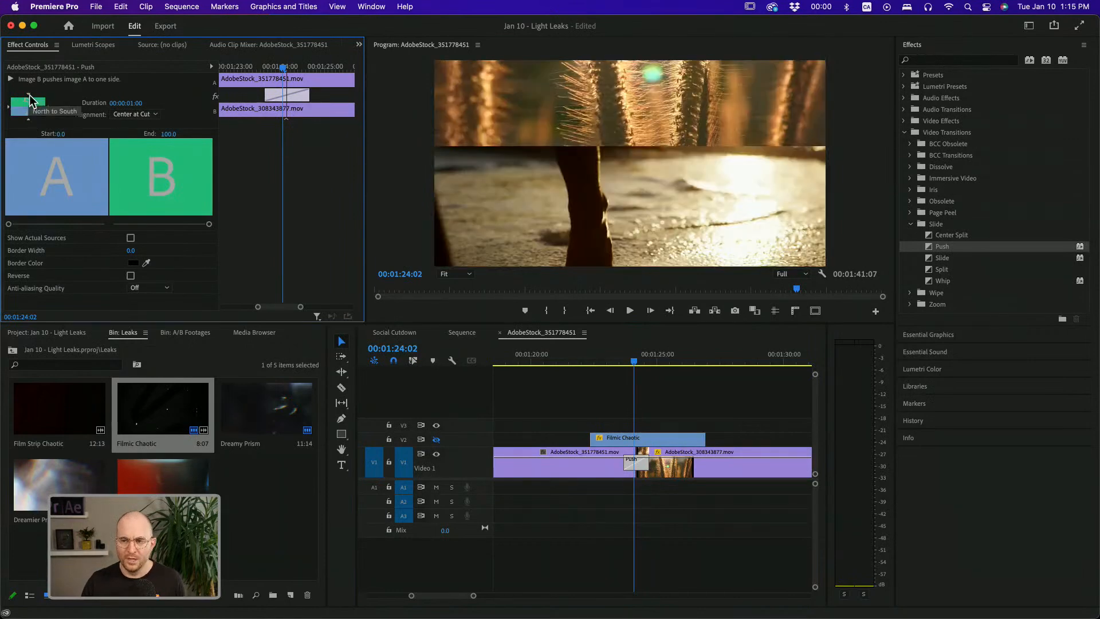
pyautogui.click(47, 107)
pyautogui.click(32, 120)
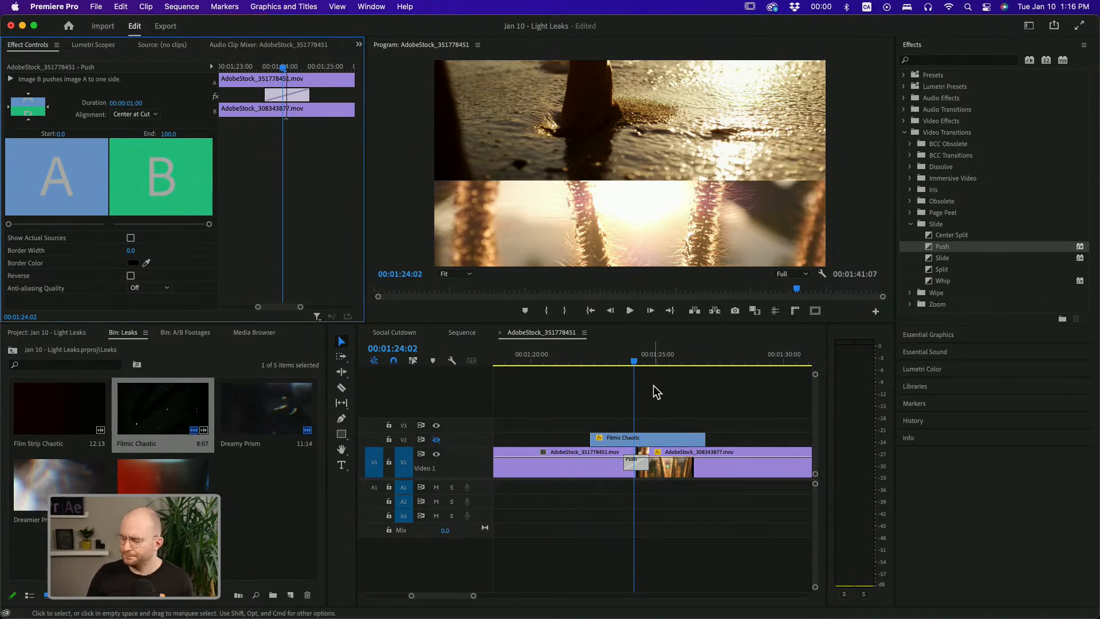
# Play back and step frame by frame through the Push transition
pyautogui.click(610, 356)
pyautogui.press('space')
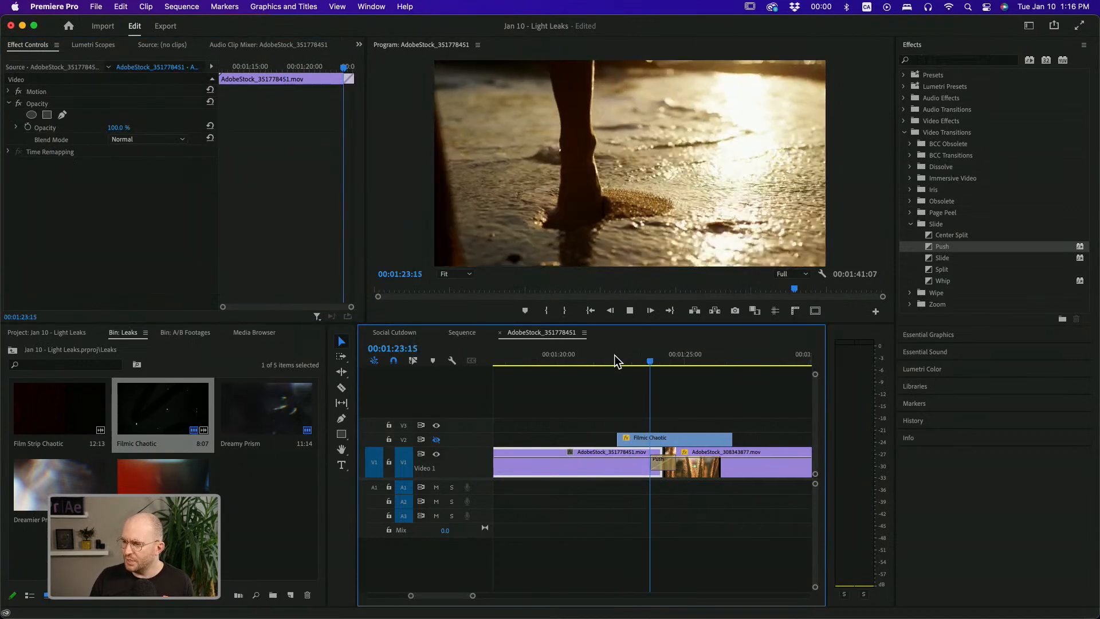
pyautogui.moveTo(615, 355); pyautogui.dragTo(633, 355)
pyautogui.press('Left')
pyautogui.press('Left')
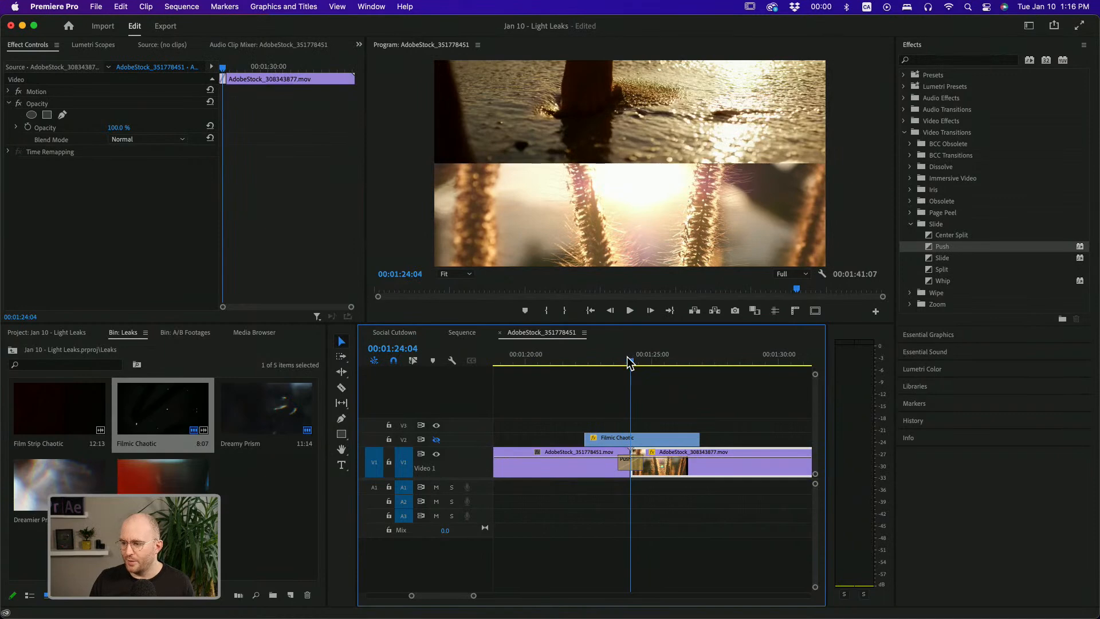
pyautogui.click(621, 358)
pyautogui.press('space')
pyautogui.press('space')
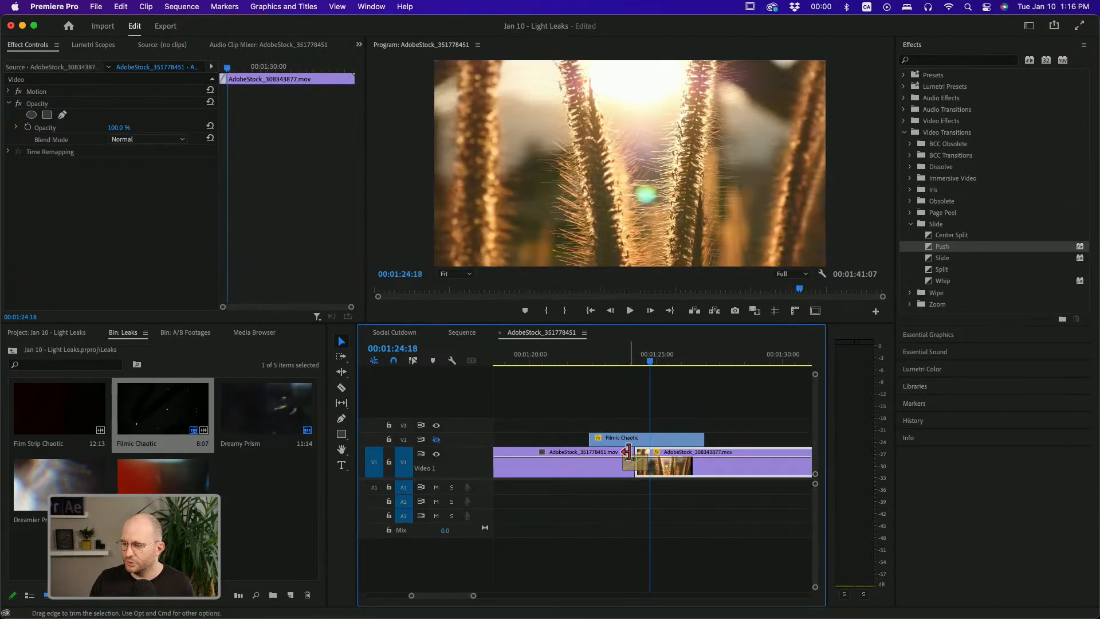
# Set the Push transition's duration to 00:00:00:05 and scrub through the cut
pyautogui.click(637, 463)
pyautogui.click(128, 103)
pyautogui.write('5')
pyautogui.press('Return')
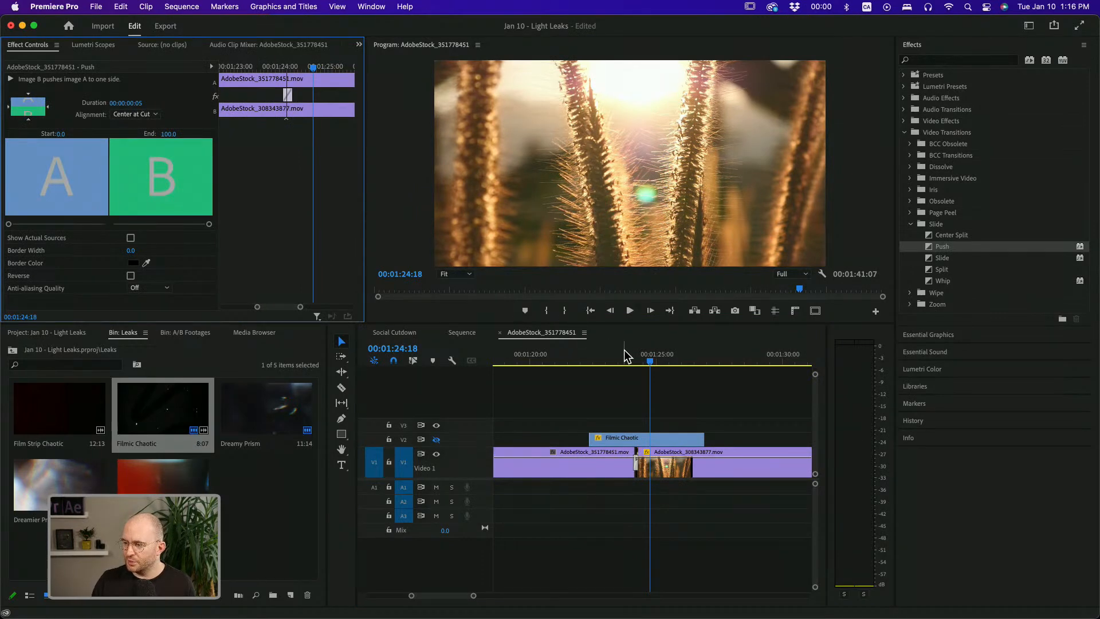
pyautogui.click(659, 389)
pyautogui.moveTo(626, 359); pyautogui.dragTo(633, 362)
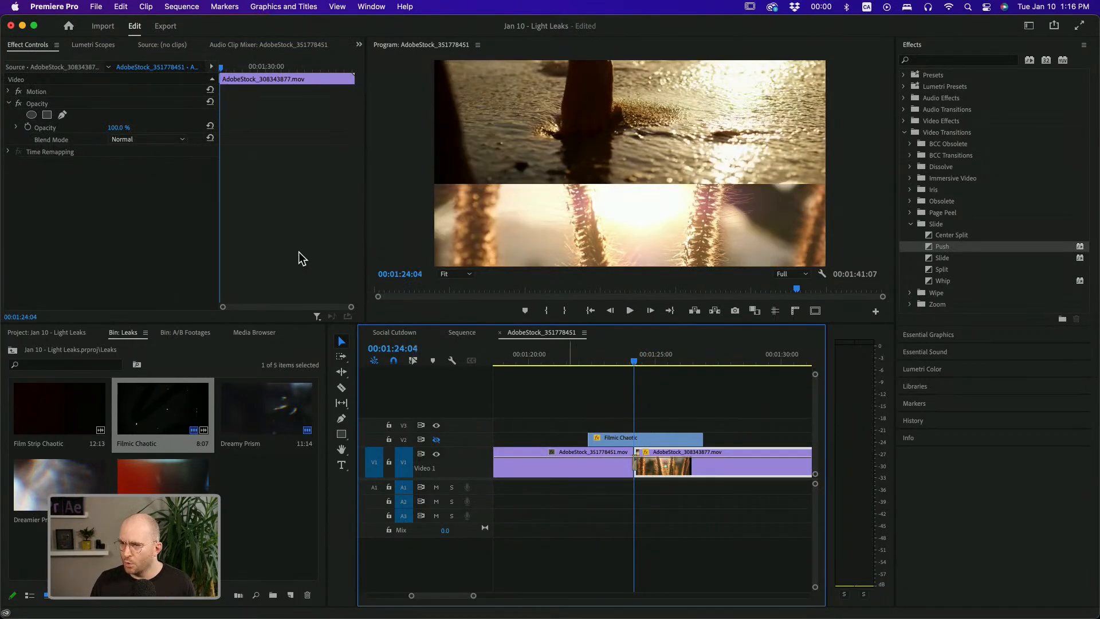
# Set the Push transition's border width to 28.0
pyautogui.click(637, 468)
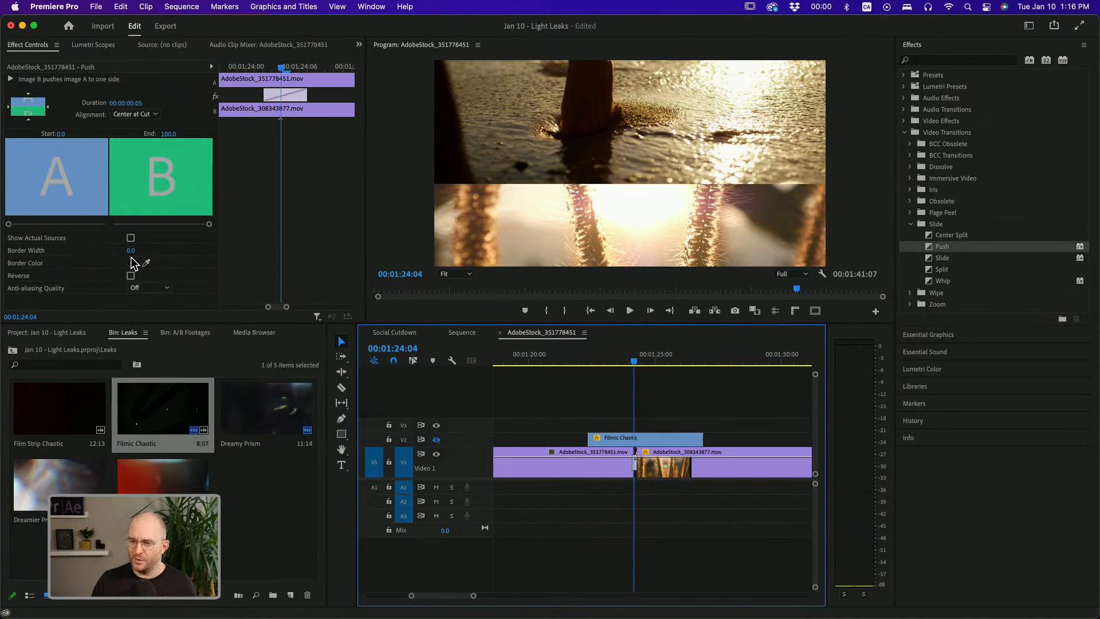
pyautogui.moveTo(130, 251); pyautogui.dragTo(131, 251)
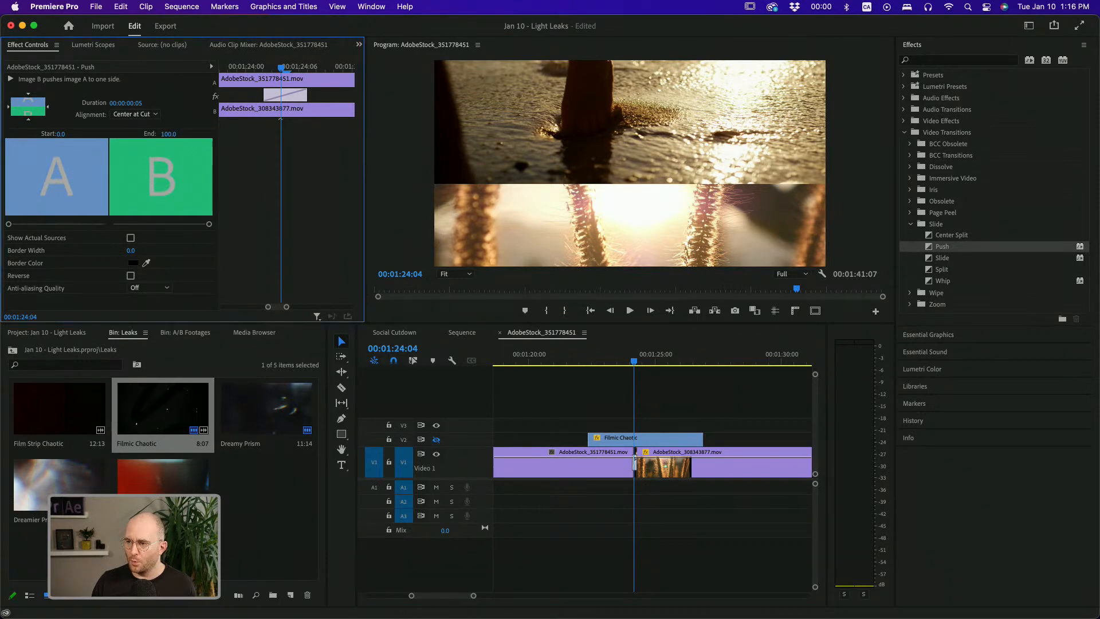
pyautogui.moveTo(132, 251); pyautogui.dragTo(154, 253)
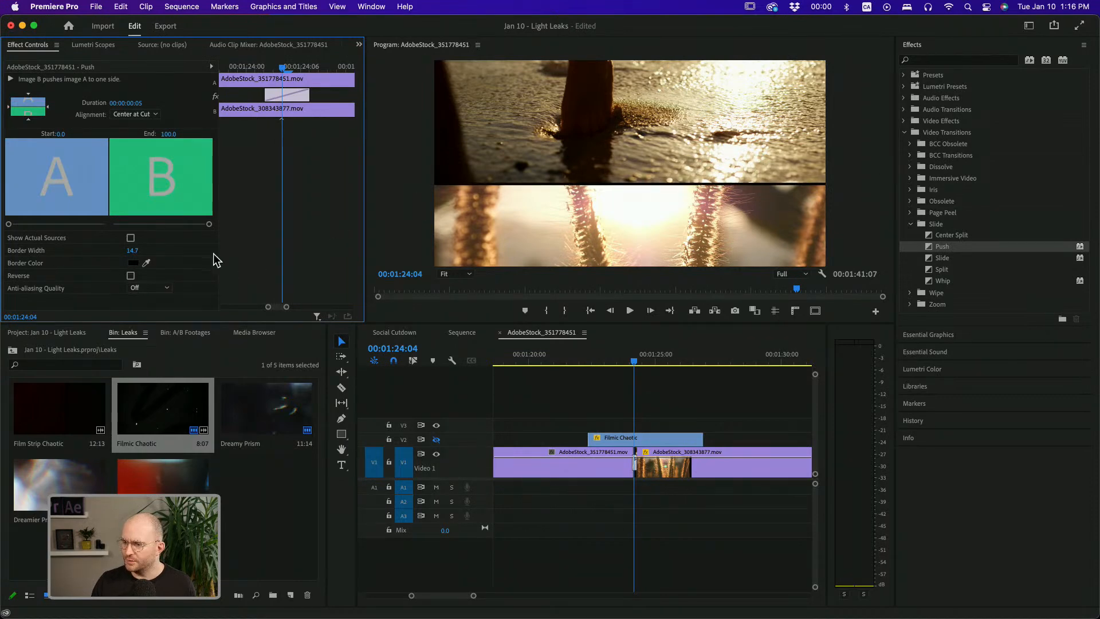
pyautogui.moveTo(133, 250); pyautogui.dragTo(153, 252)
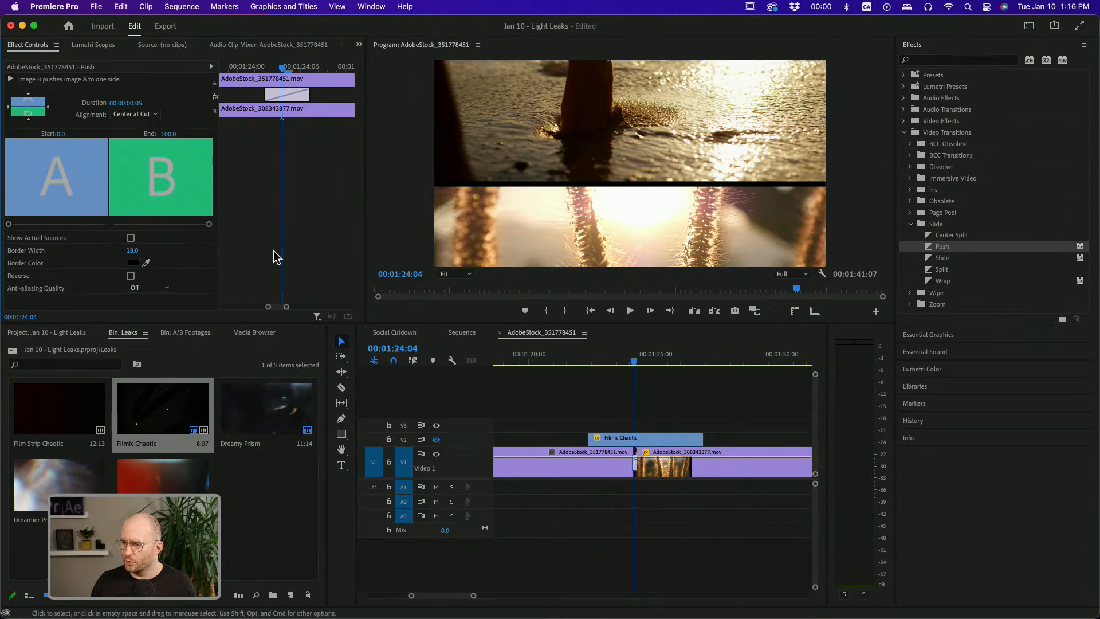
# Set the Push transition's duration to 00:00:00:08
pyautogui.click(135, 103)
pyautogui.write('8')
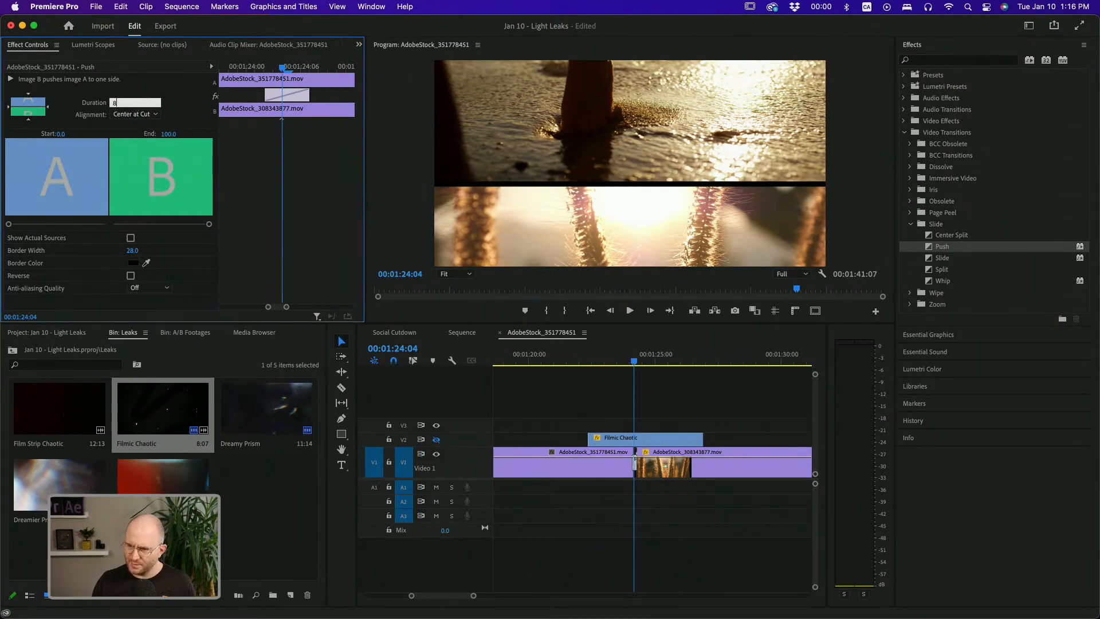
pyautogui.press('Return')
# Play back and scrub through the Push transition, toggling the light leak track's visibility off and on to compare
pyautogui.click(624, 359)
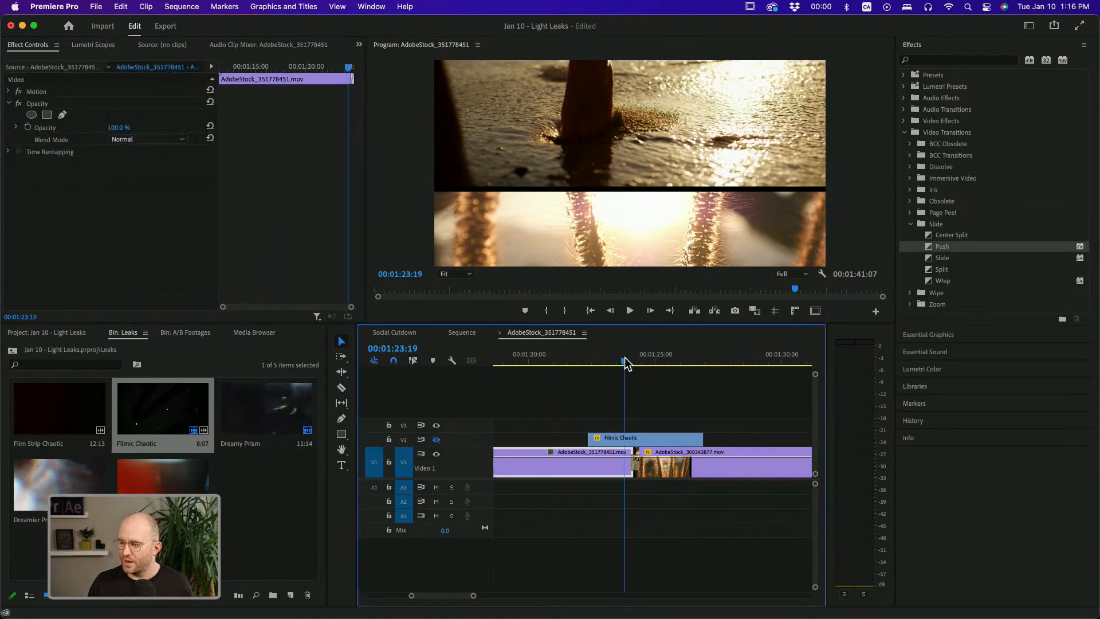
pyautogui.press('space')
pyautogui.press('space')
pyautogui.moveTo(617, 365); pyautogui.dragTo(639, 362)
pyautogui.click(601, 438)
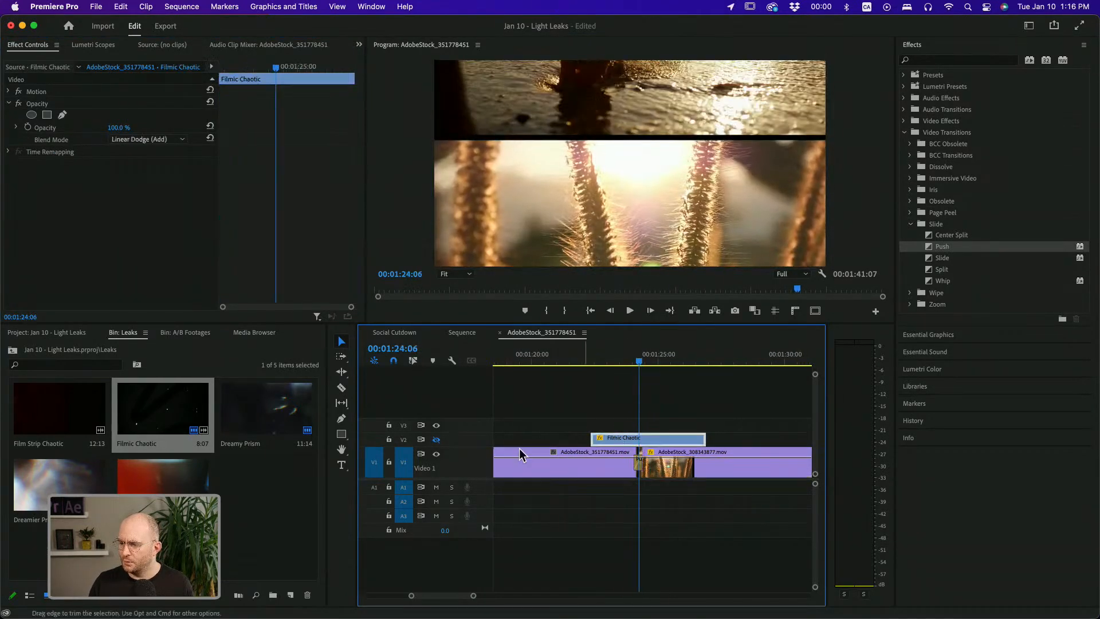
pyautogui.click(436, 439)
pyautogui.moveTo(643, 363)
pyautogui.mouseDown()
pyautogui.moveTo(601, 369)
pyautogui.moveTo(641, 361)
pyautogui.mouseUp()
pyautogui.press('space')
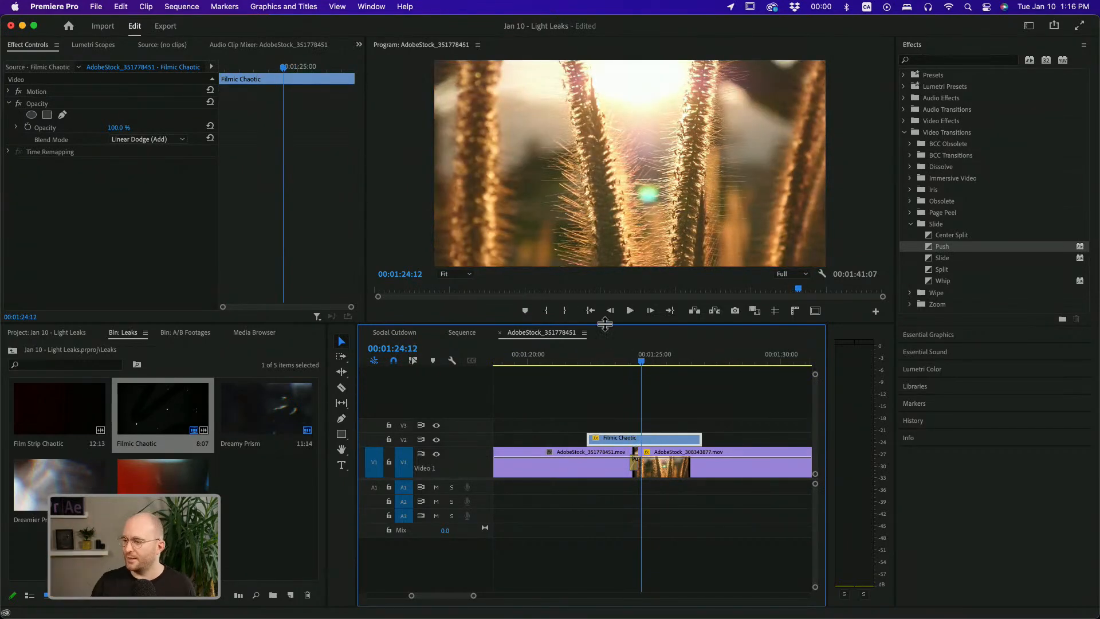
pyautogui.click(633, 361)
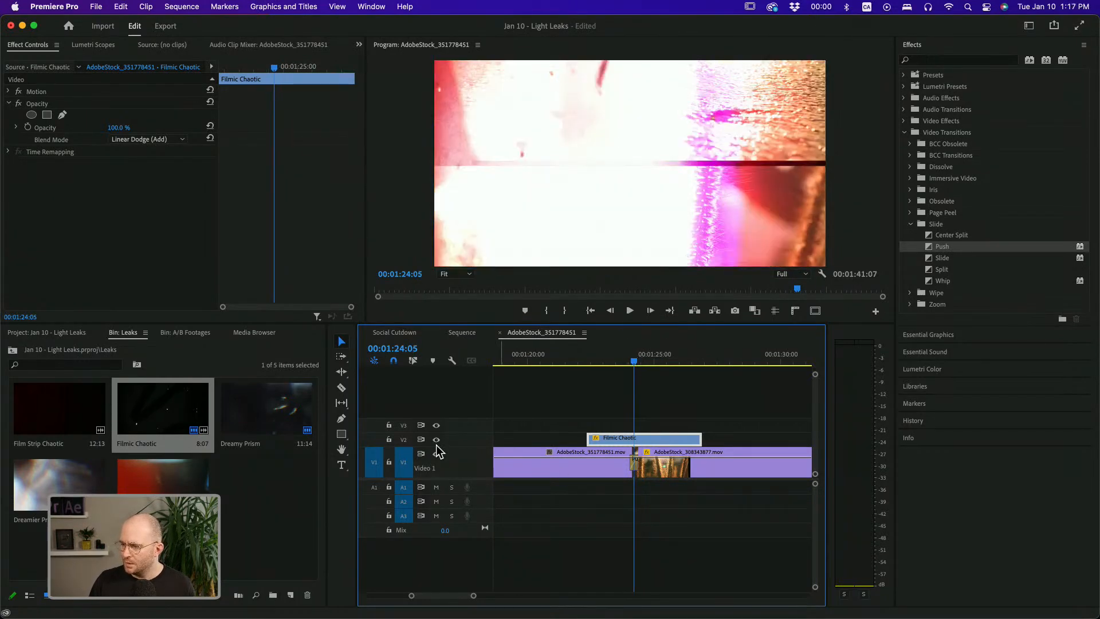
pyautogui.click(436, 440)
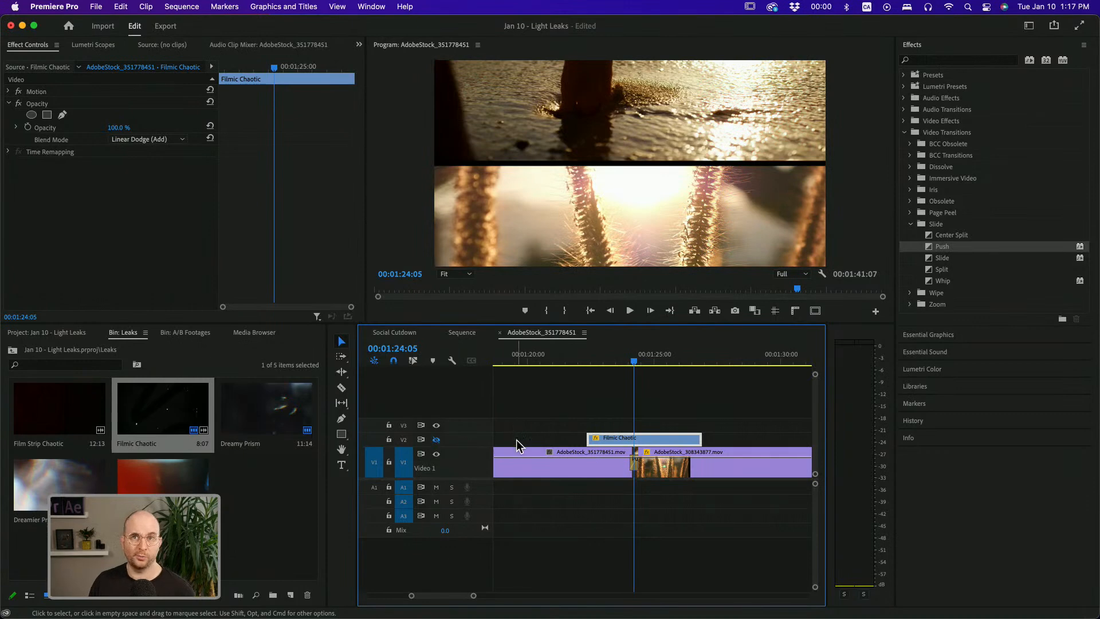
# Replace the Push transition at the cut with a Slide transition
pyautogui.click(635, 461)
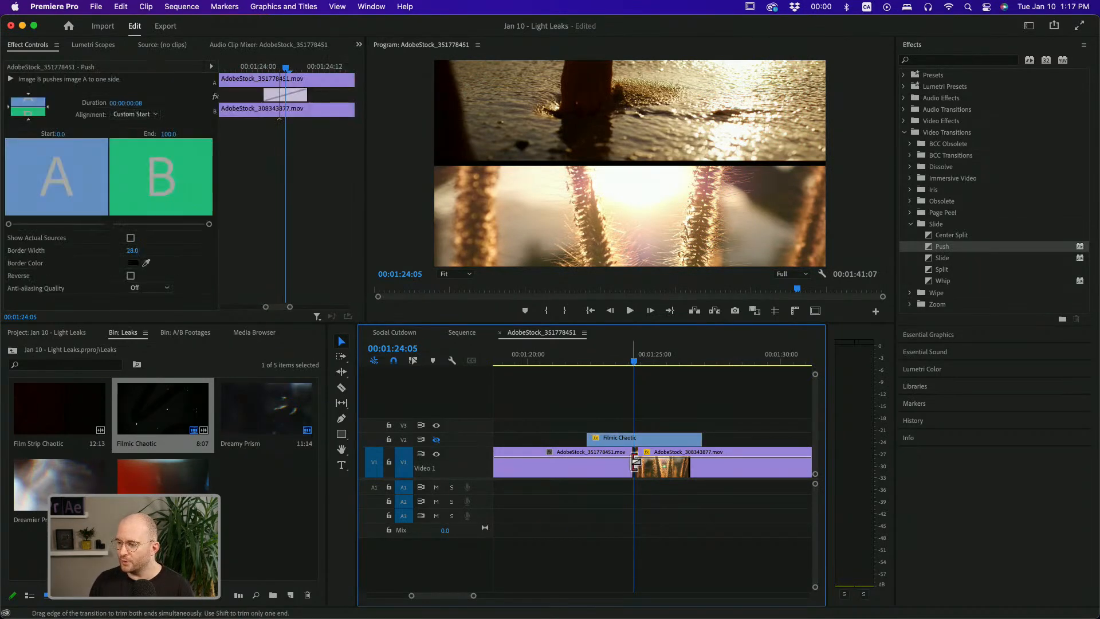
pyautogui.press('Delete')
pyautogui.click(948, 261)
pyautogui.moveTo(949, 261); pyautogui.dragTo(636, 470)
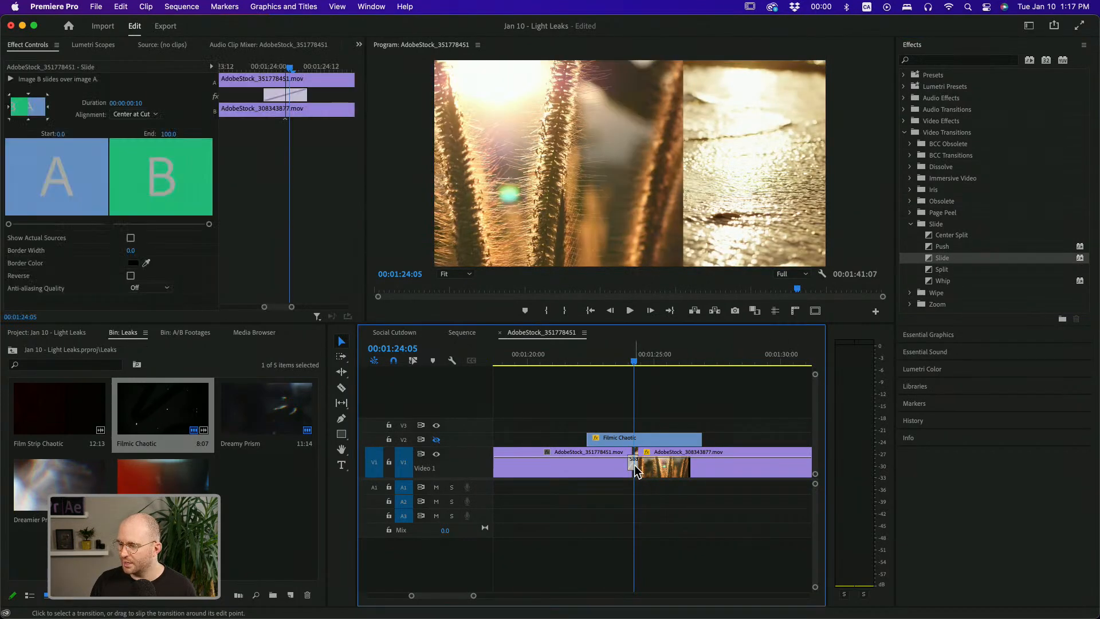
# Set the Slide transition's direction to South to North and scrub through the cut
pyautogui.click(9, 119)
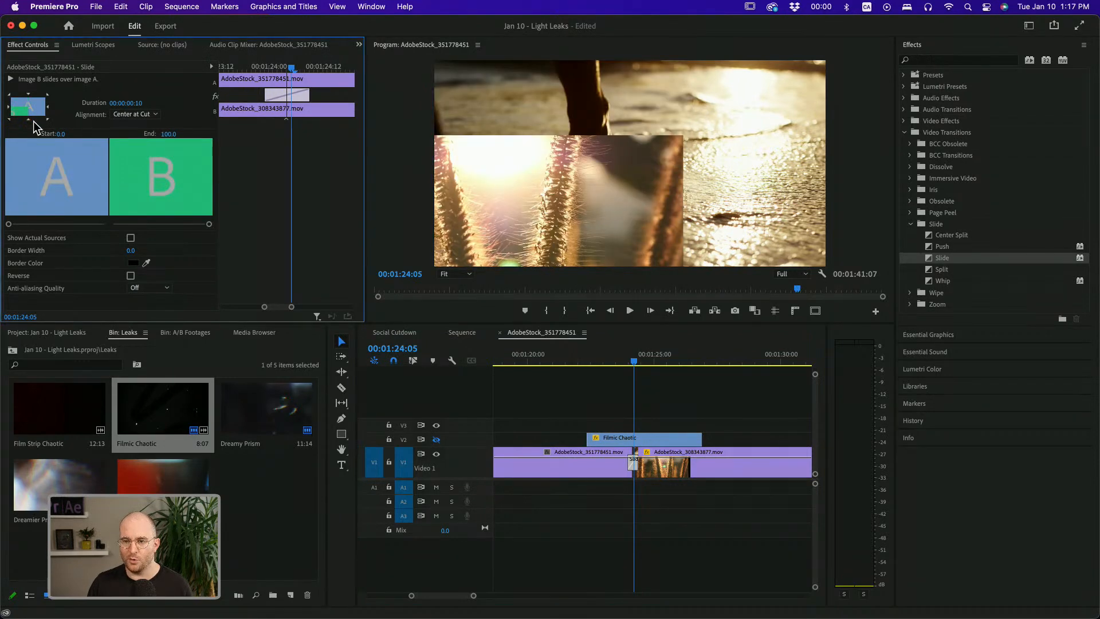
pyautogui.click(29, 121)
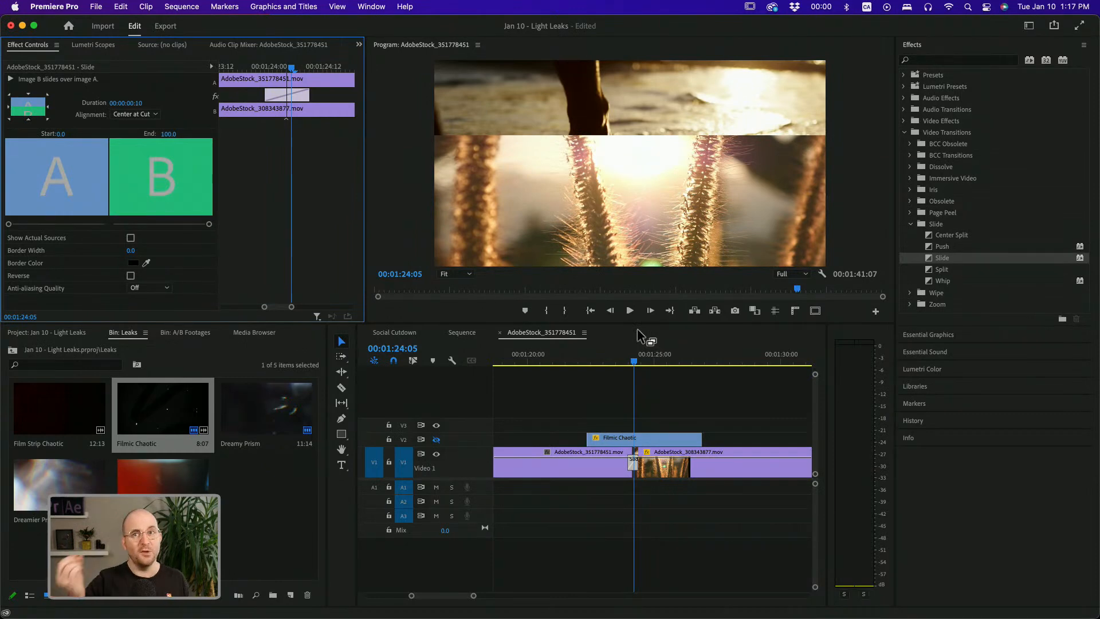
pyautogui.click(626, 362)
pyautogui.moveTo(628, 366); pyautogui.dragTo(644, 364)
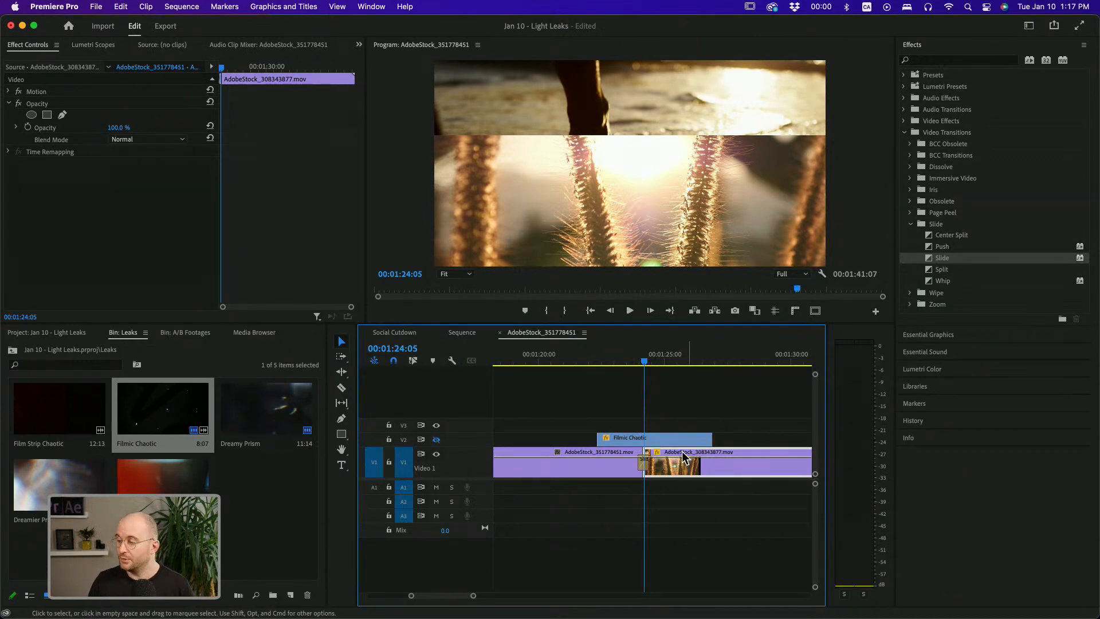
# Replace the Slide transition at the cut with a Whip transition
pyautogui.click(645, 465)
pyautogui.press('Delete')
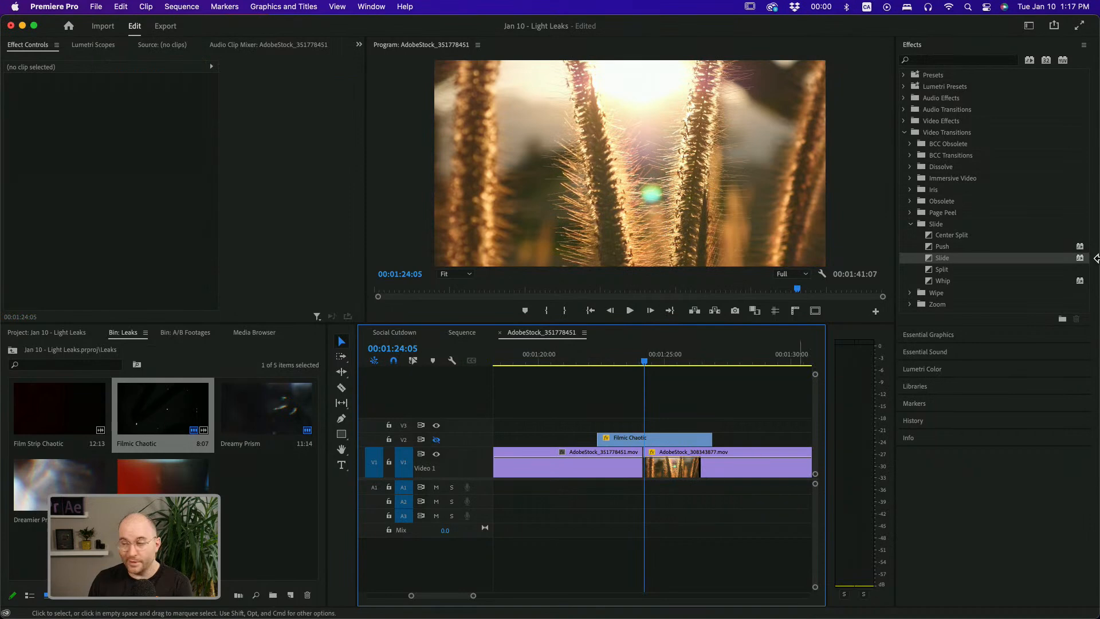
pyautogui.moveTo(946, 283); pyautogui.dragTo(643, 468)
pyautogui.click(645, 467)
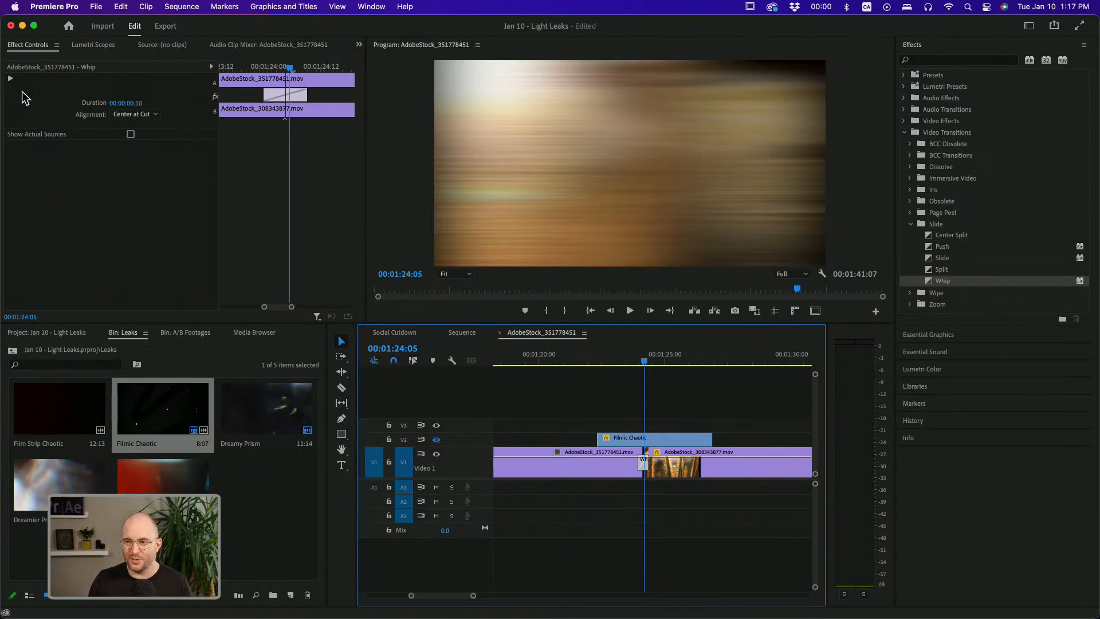
# Preview the Whip transition and play back through the cut
pyautogui.click(10, 79)
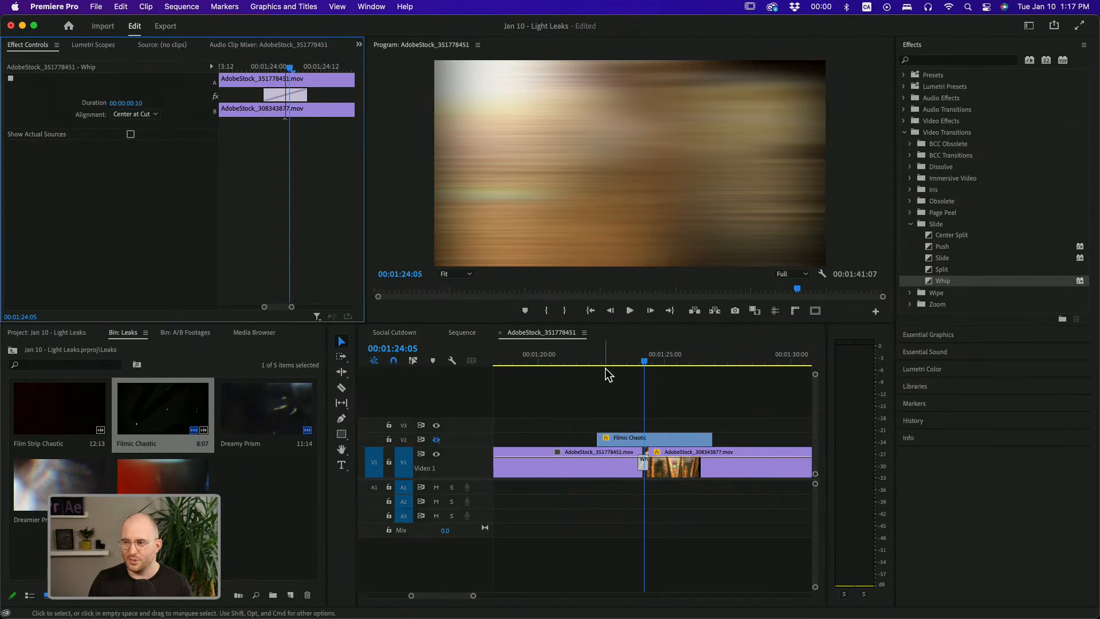
pyautogui.click(643, 362)
pyautogui.press('space')
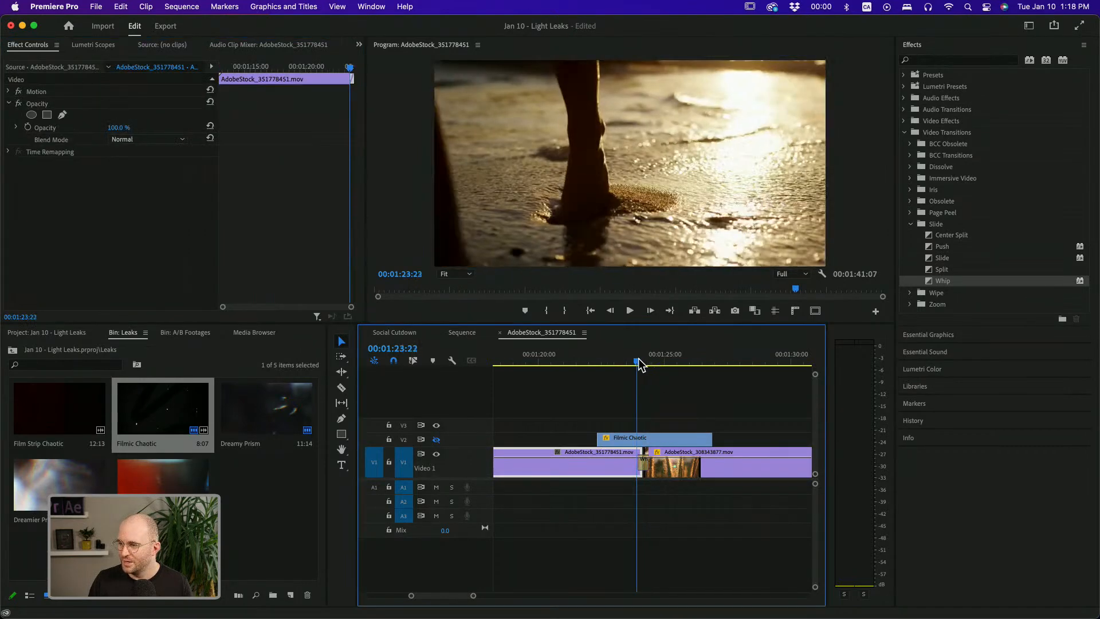
pyautogui.moveTo(638, 359); pyautogui.dragTo(642, 359)
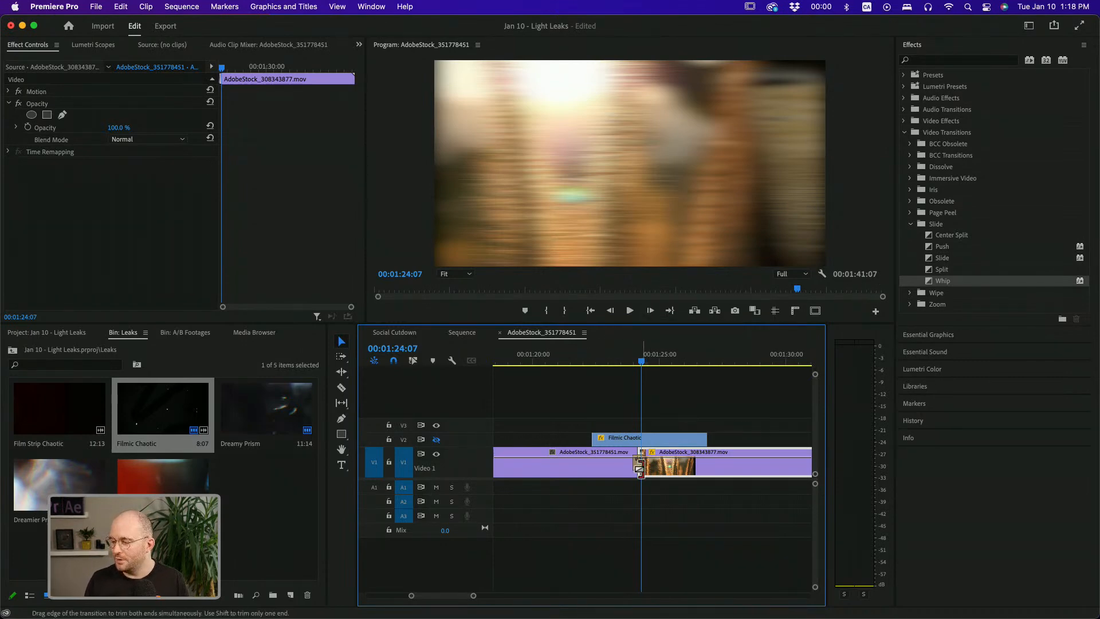
# Replace the Whip transition with a Push transition at the cut and scrub through it
pyautogui.click(640, 461)
pyautogui.press('Delete')
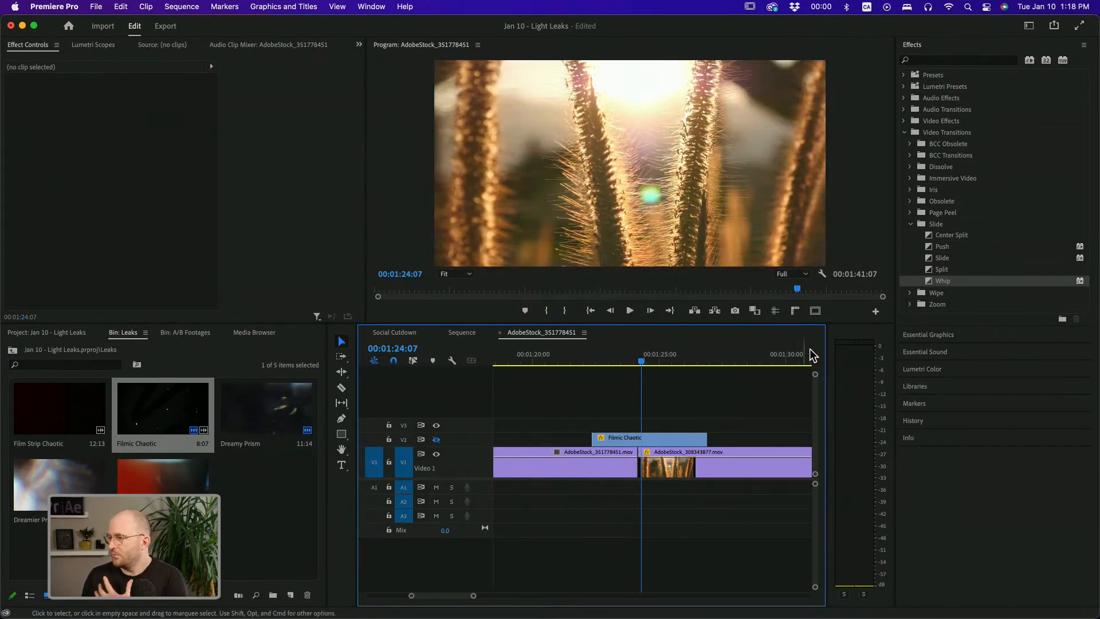
pyautogui.moveTo(950, 247); pyautogui.dragTo(639, 467)
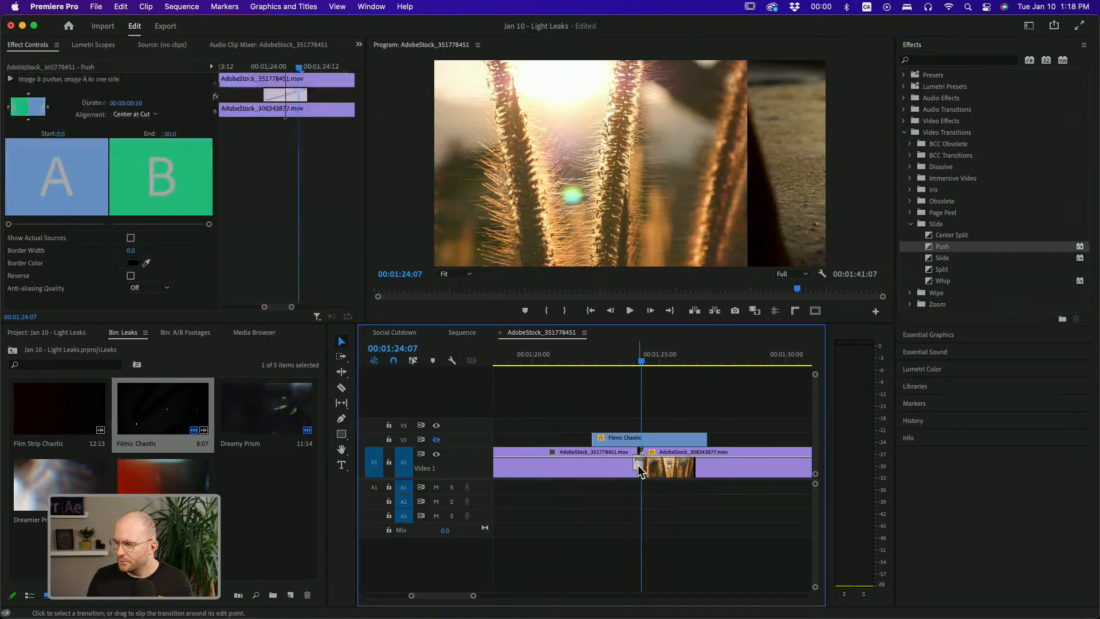
pyautogui.click(623, 361)
pyautogui.moveTo(629, 364); pyautogui.dragTo(638, 362)
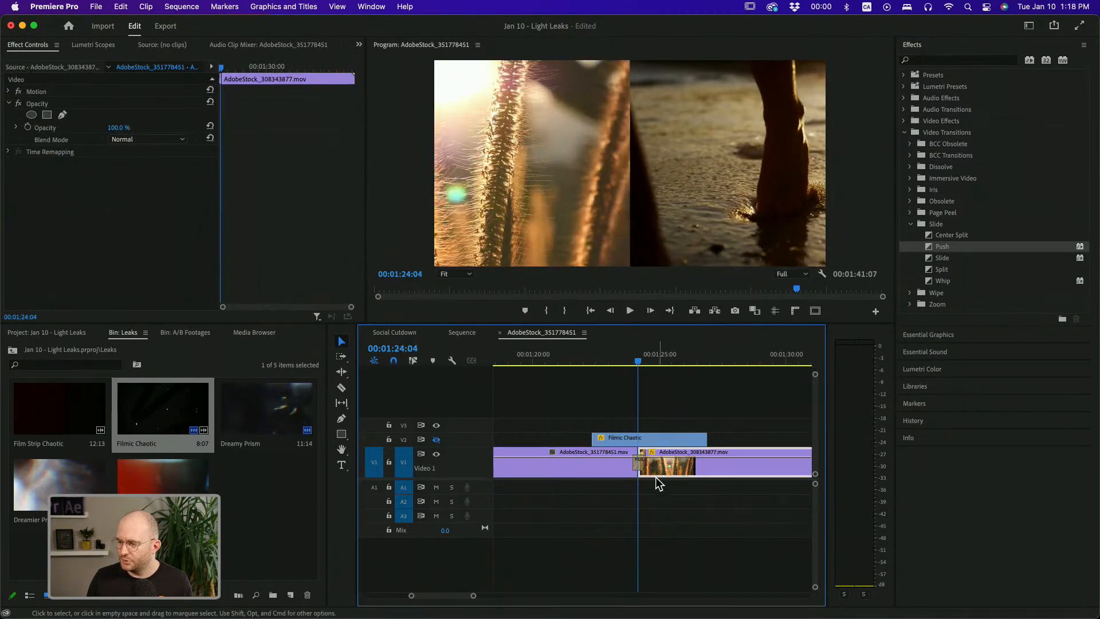
# Set the Push transition's direction to South to North and its duration to 00:00:00:06
pyautogui.click(639, 461)
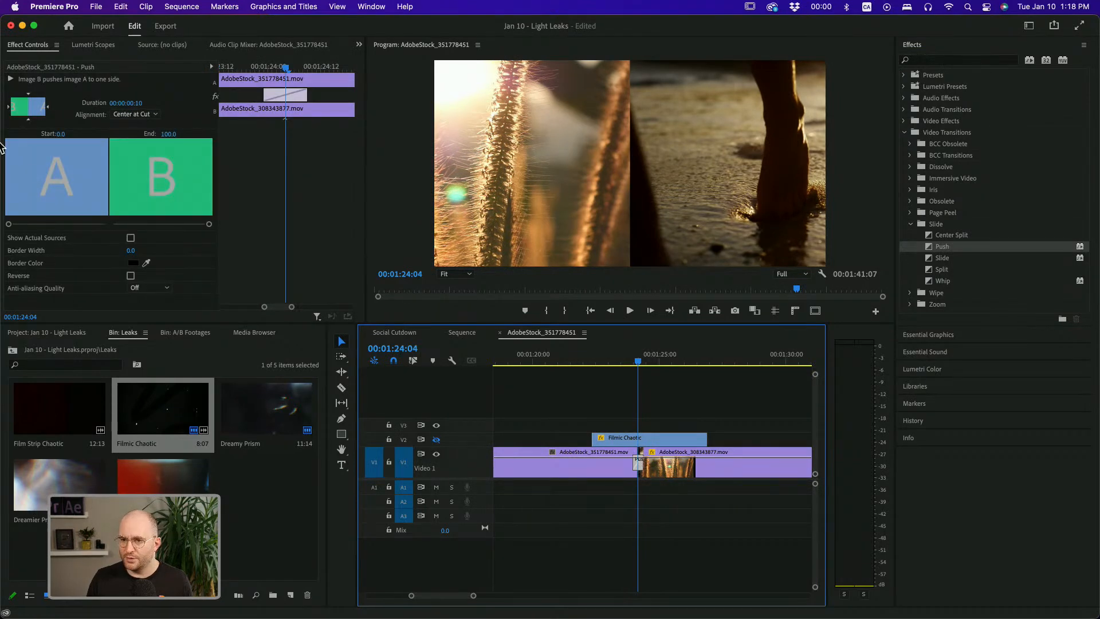
pyautogui.click(28, 120)
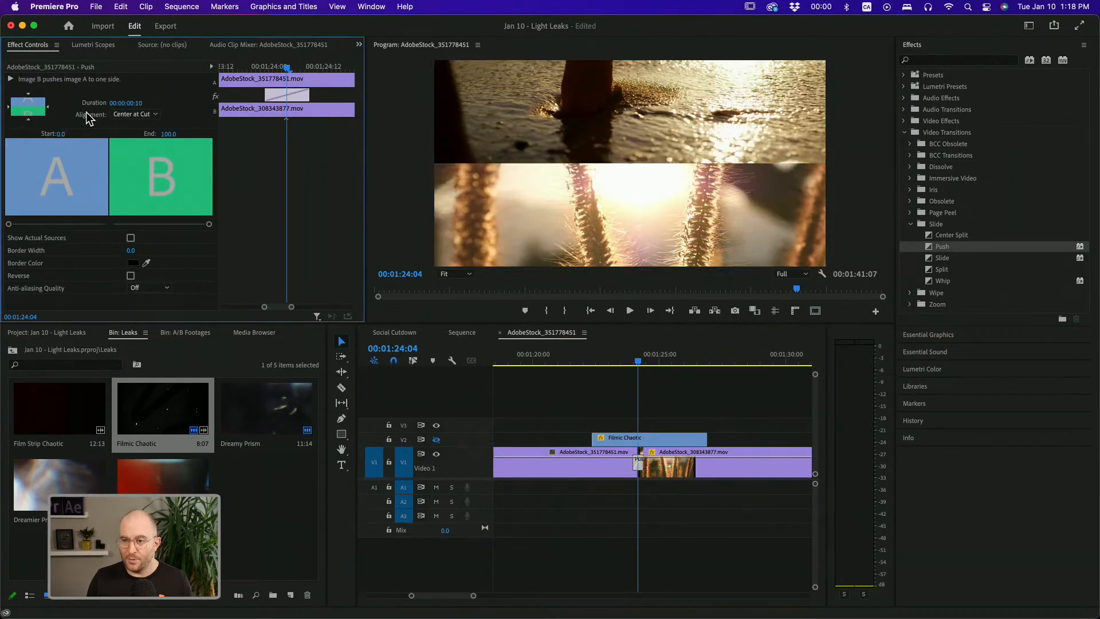
pyautogui.click(113, 104)
pyautogui.write('6')
pyautogui.press('Return')
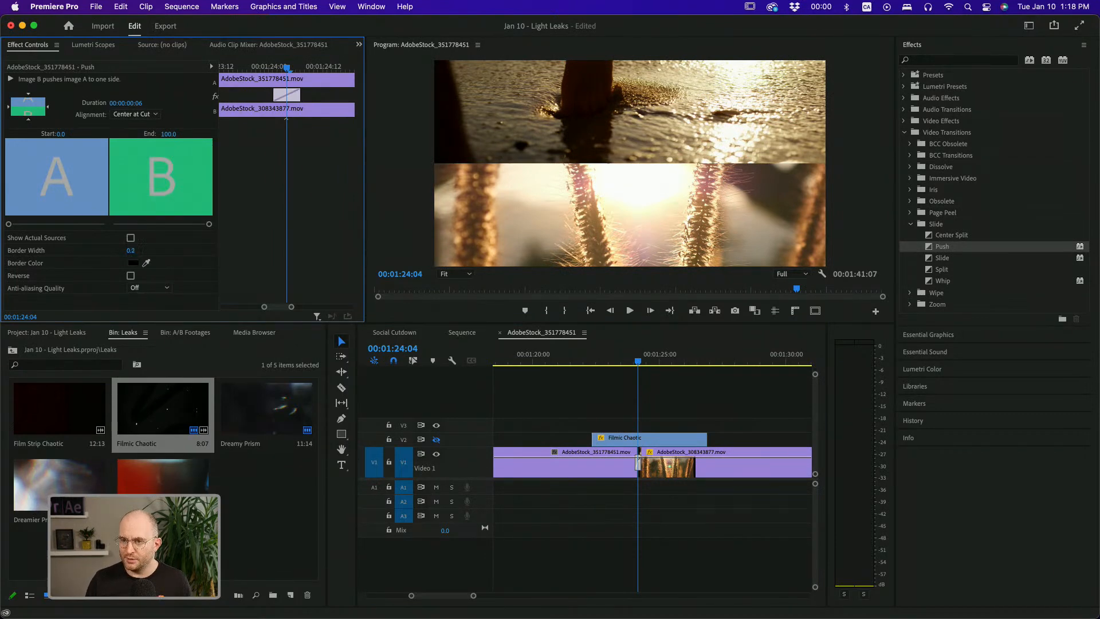
# Set the Push transition's border width to 30
pyautogui.moveTo(131, 250); pyautogui.dragTo(150, 250)
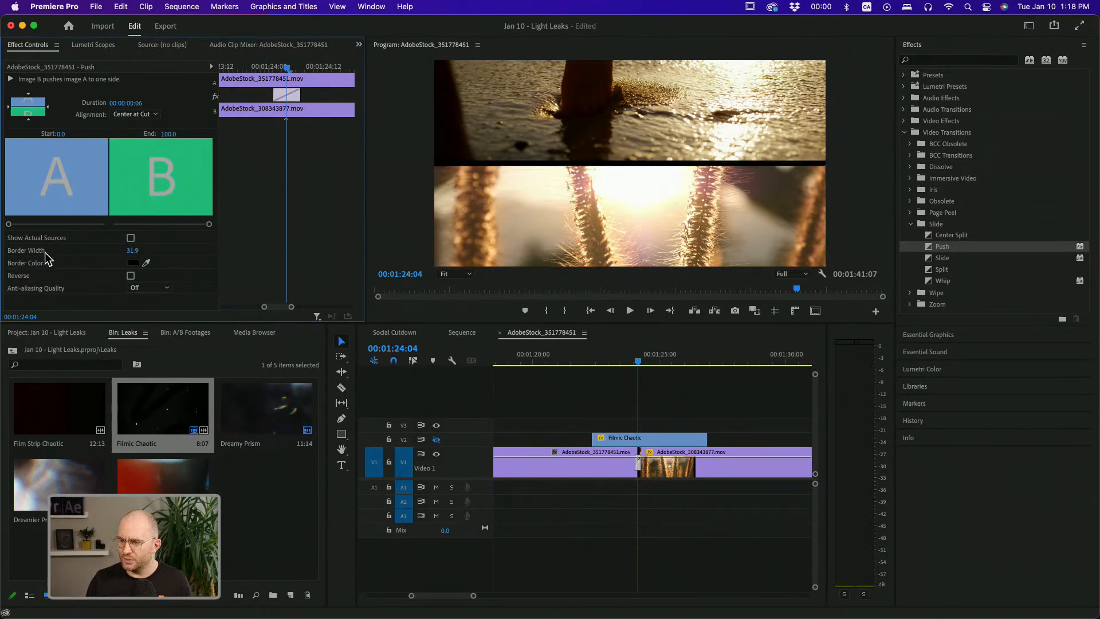
pyautogui.click(132, 250)
pyautogui.write('30')
pyautogui.press('Return')
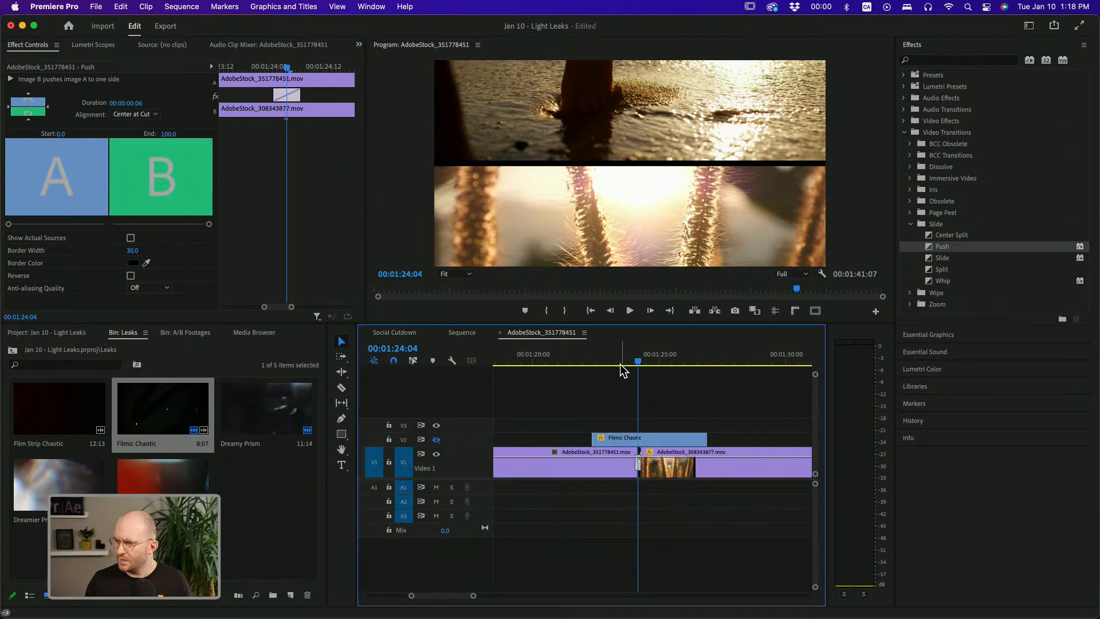
# Apply the default transition to both ends of the Filmic Chaotic light leak clip
pyautogui.click(594, 362)
pyautogui.moveTo(596, 362); pyautogui.dragTo(592, 363)
pyautogui.click(642, 440)
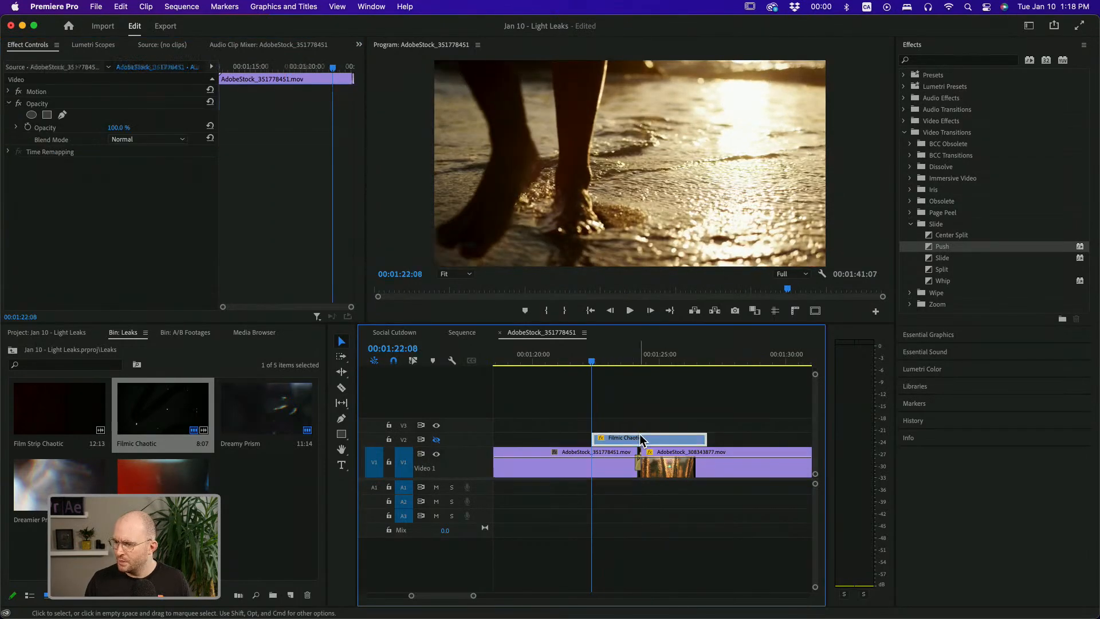
pyautogui.press('super+d')
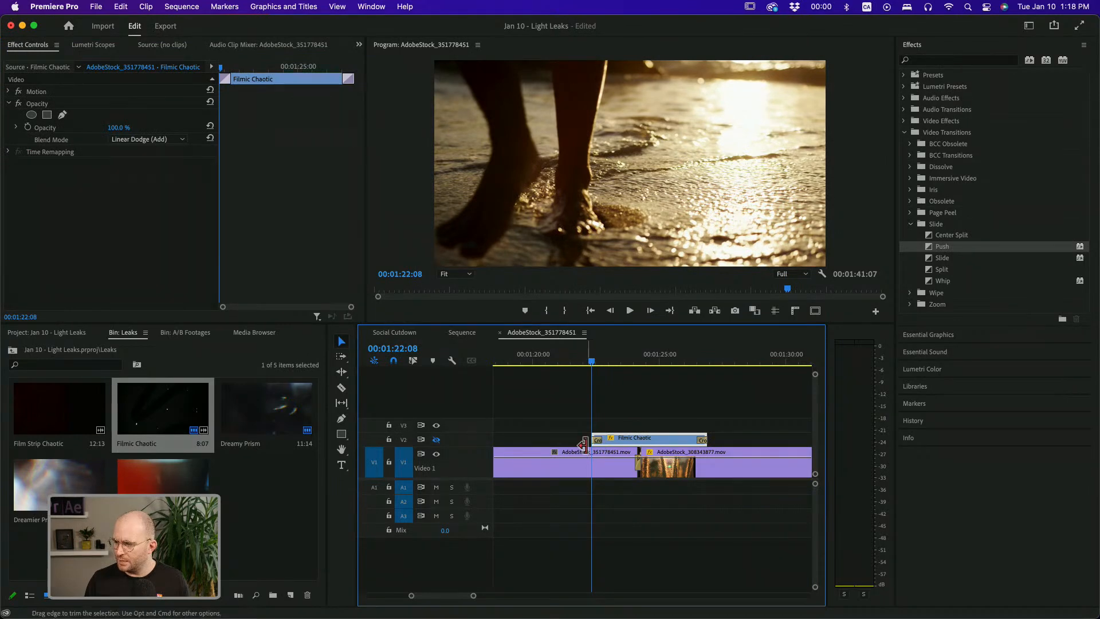
# Play back and scrub through the light leak and Push transition to review the result
pyautogui.press('space')
pyautogui.press('space')
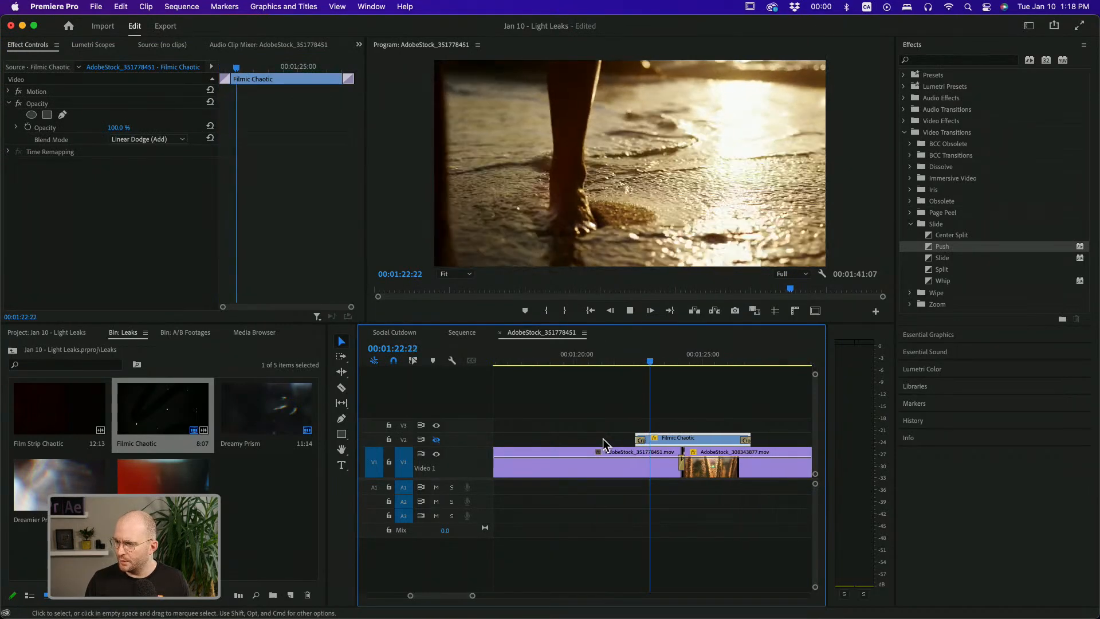
pyautogui.click(437, 439)
pyautogui.moveTo(653, 359); pyautogui.dragTo(641, 359)
pyautogui.press('space')
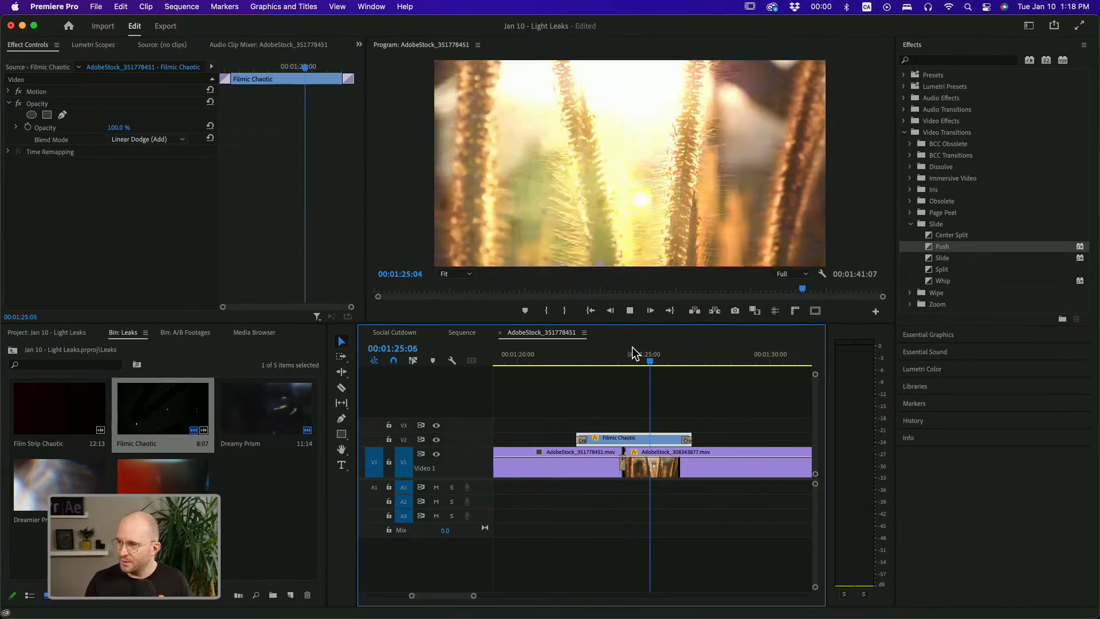
pyautogui.click(610, 358)
pyautogui.moveTo(610, 355)
pyautogui.mouseDown()
pyautogui.moveTo(621, 358)
pyautogui.moveTo(590, 362)
pyautogui.mouseUp()
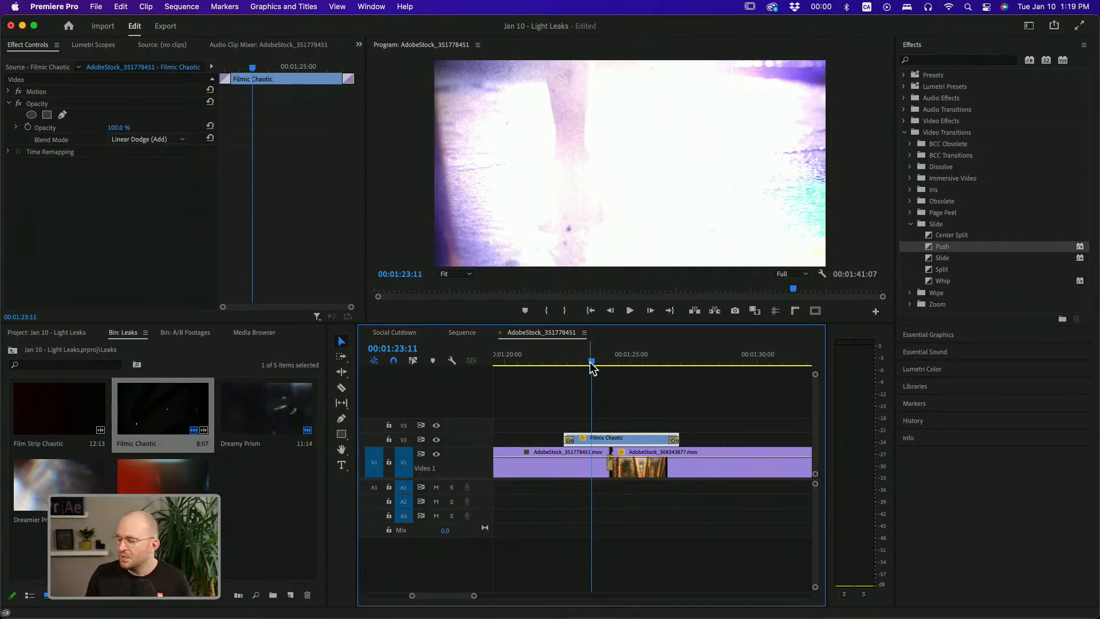
pyautogui.moveTo(590, 362); pyautogui.dragTo(580, 362)
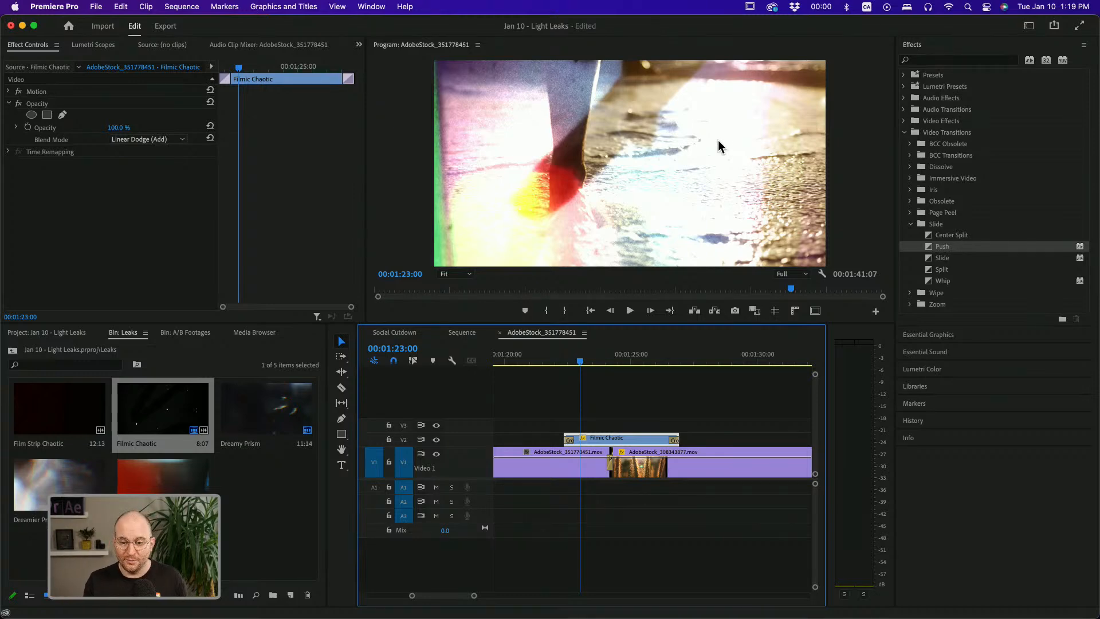
pyautogui.click(590, 461)
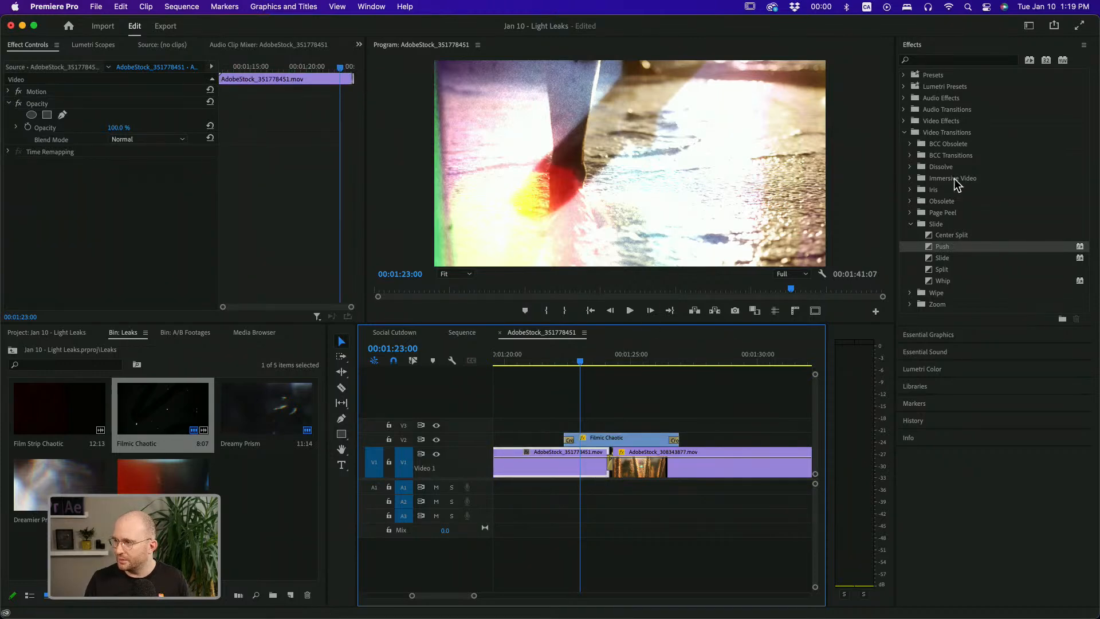
# Search the effects for Offset and apply it to the first clip before the cut
pyautogui.click(905, 133)
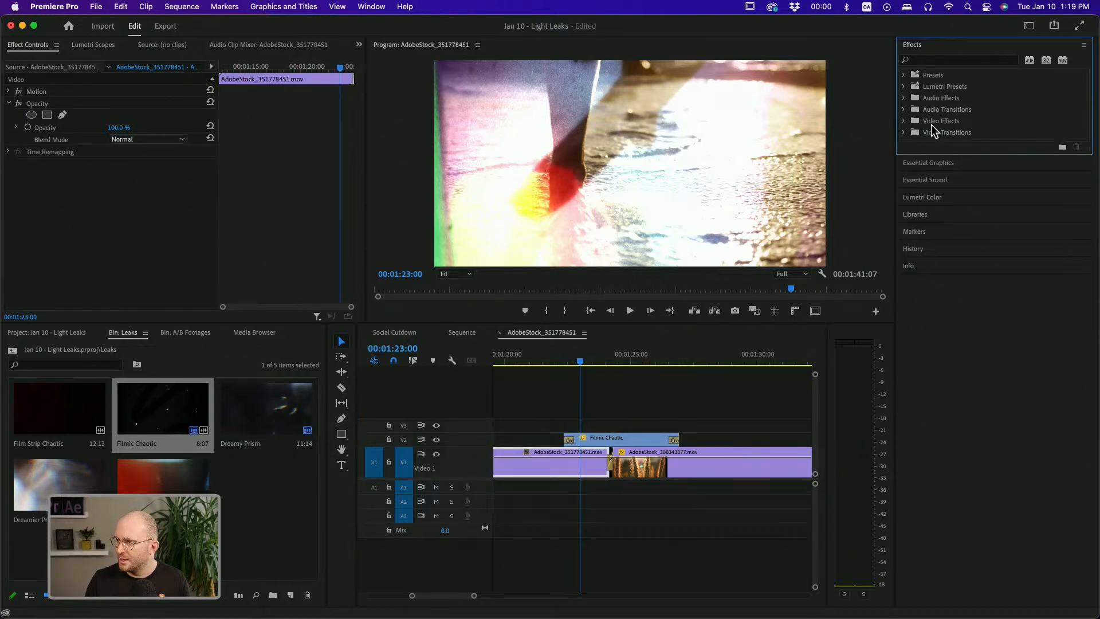
pyautogui.click(935, 60)
pyautogui.write('offset')
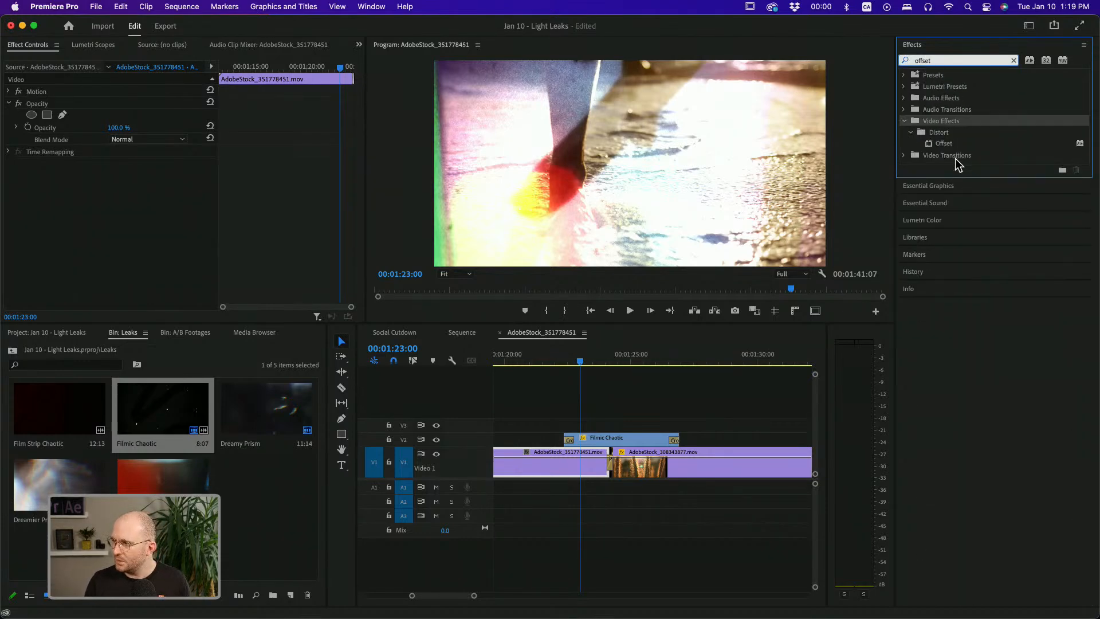
pyautogui.moveTo(950, 141); pyautogui.dragTo(593, 465)
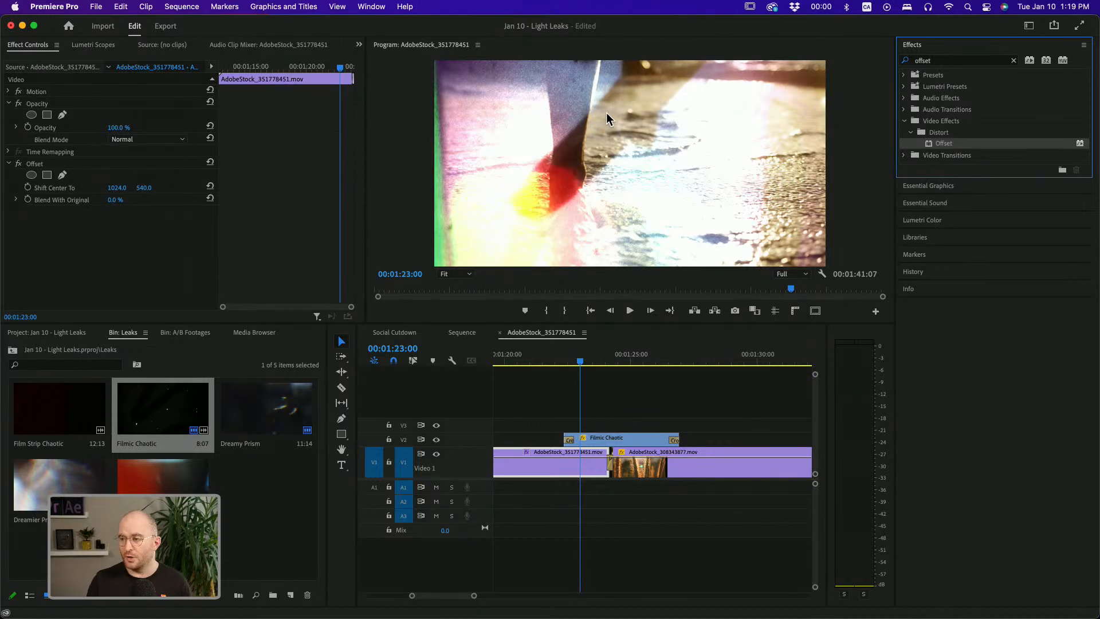
# Hide the V2 light leak track
pyautogui.moveTo(119, 194)
pyautogui.mouseDown()
pyautogui.moveTo(873, 194)
pyautogui.moveTo(124, 195)
pyautogui.mouseUp()
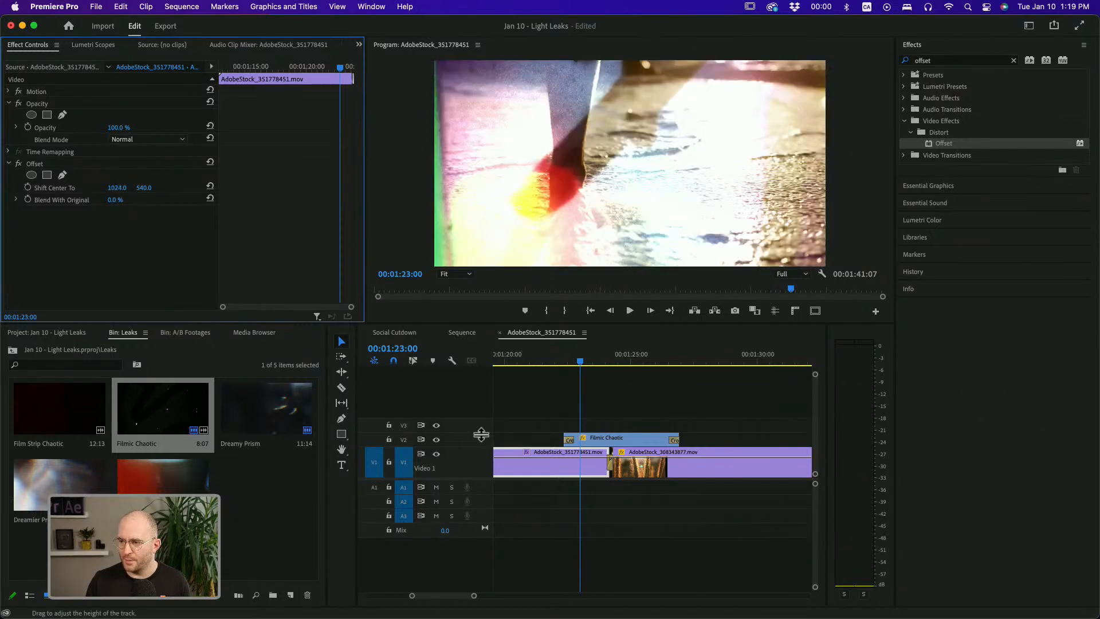
pyautogui.click(436, 439)
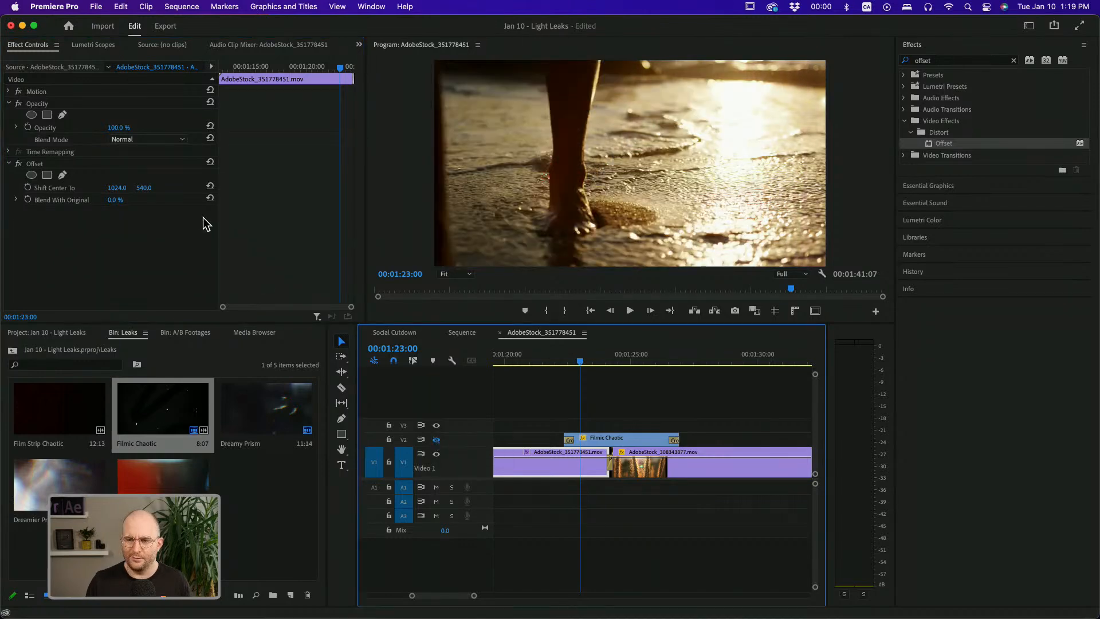
pyautogui.moveTo(144, 192)
pyautogui.mouseDown()
pyautogui.moveTo(602, 192)
pyautogui.moveTo(147, 188)
pyautogui.mouseUp()
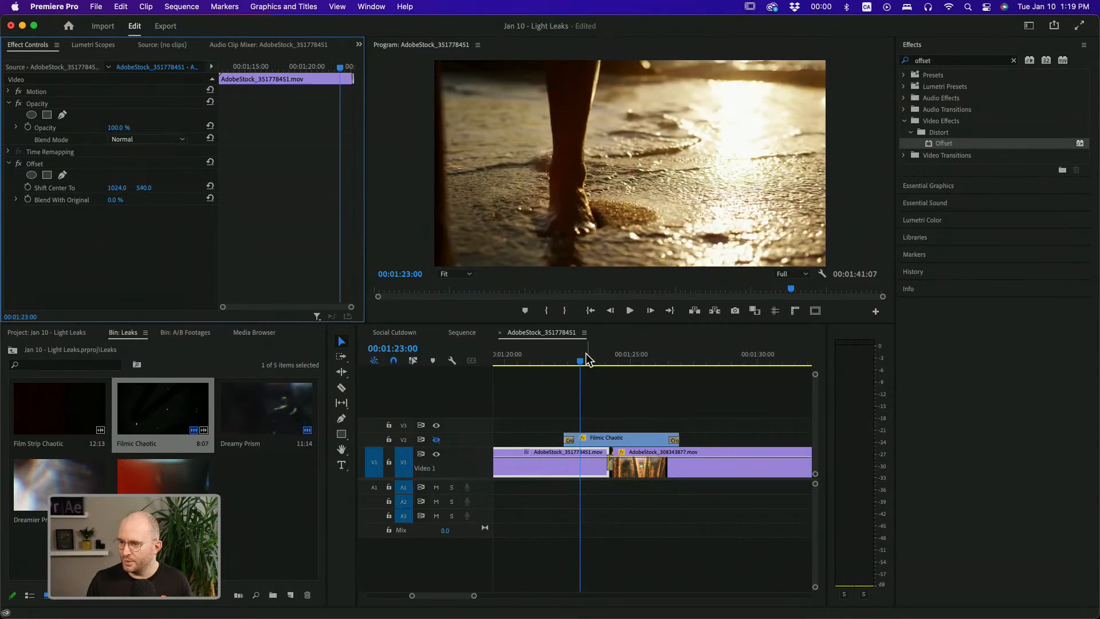
# Keyframe the first clip's Offset Shift Center To at 00:01:22:08, then set its vertical value to -2594.0 at the cut
pyautogui.click(564, 360)
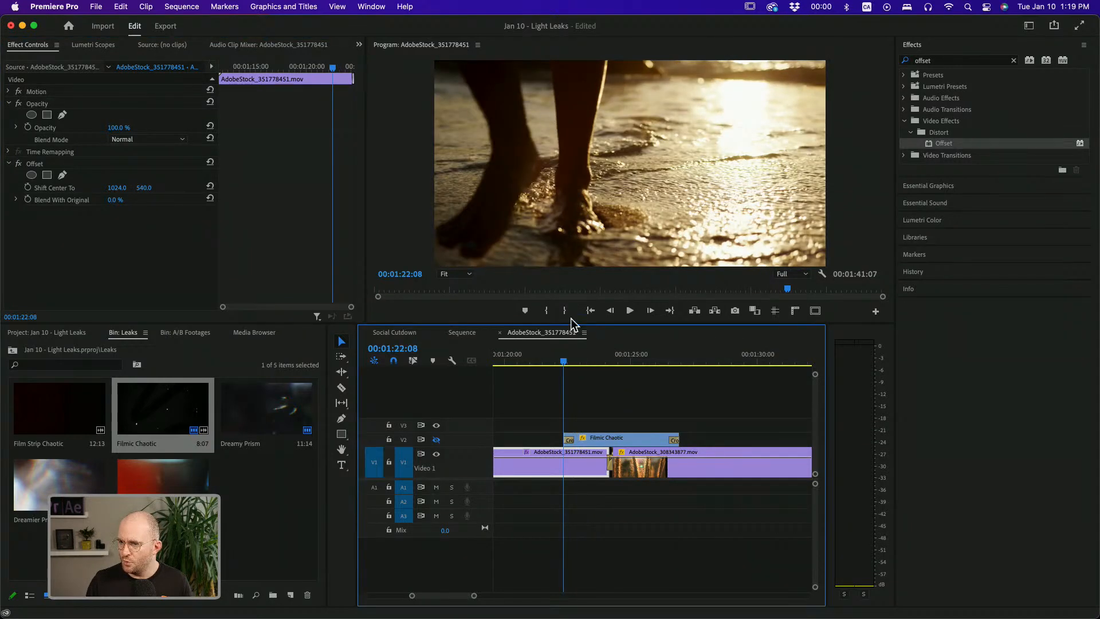
pyautogui.click(28, 187)
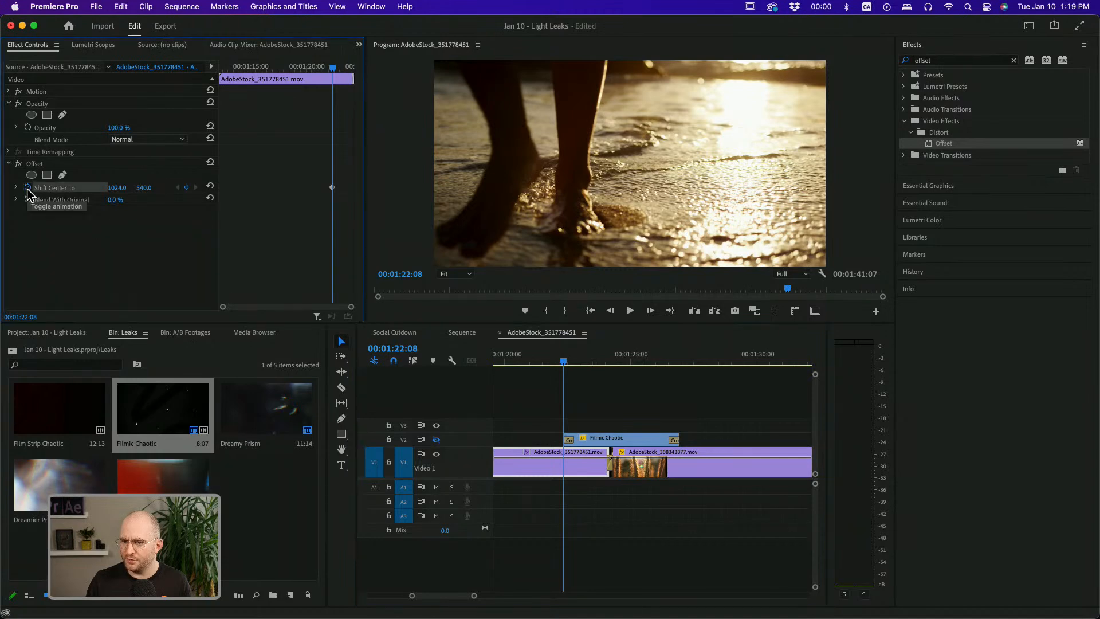
pyautogui.moveTo(596, 360); pyautogui.dragTo(614, 367)
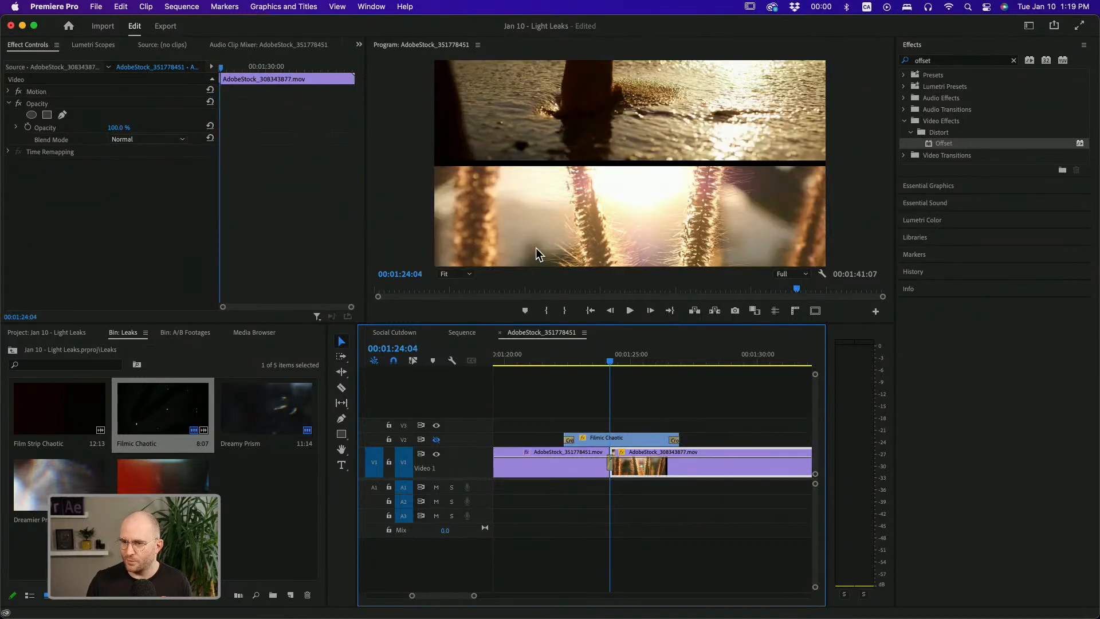
pyautogui.click(595, 465)
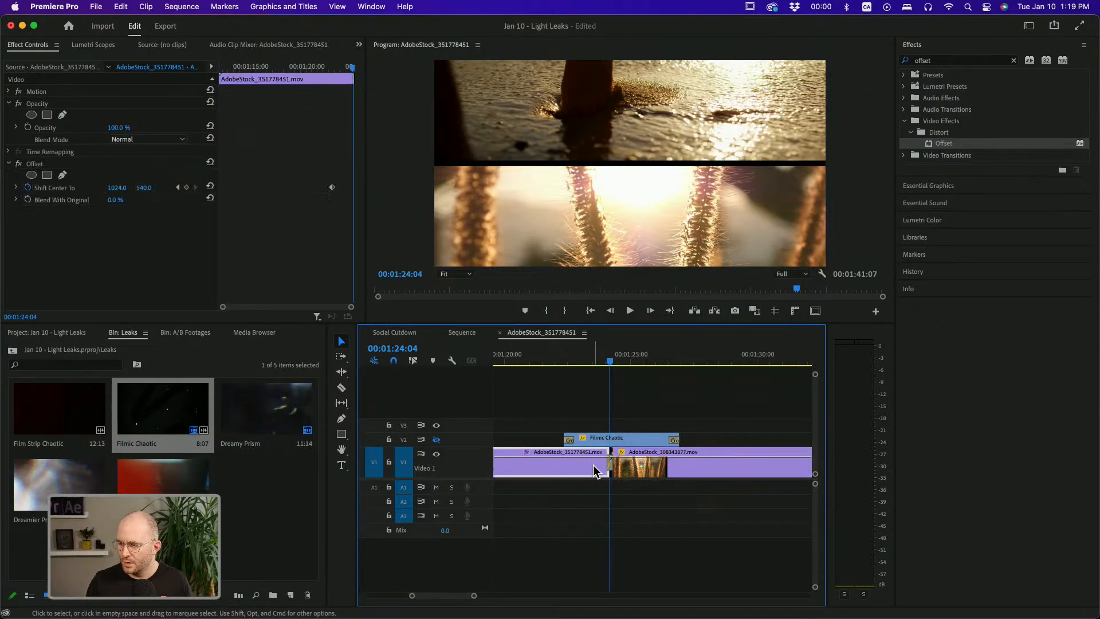
pyautogui.moveTo(141, 187); pyautogui.dragTo(78, 187)
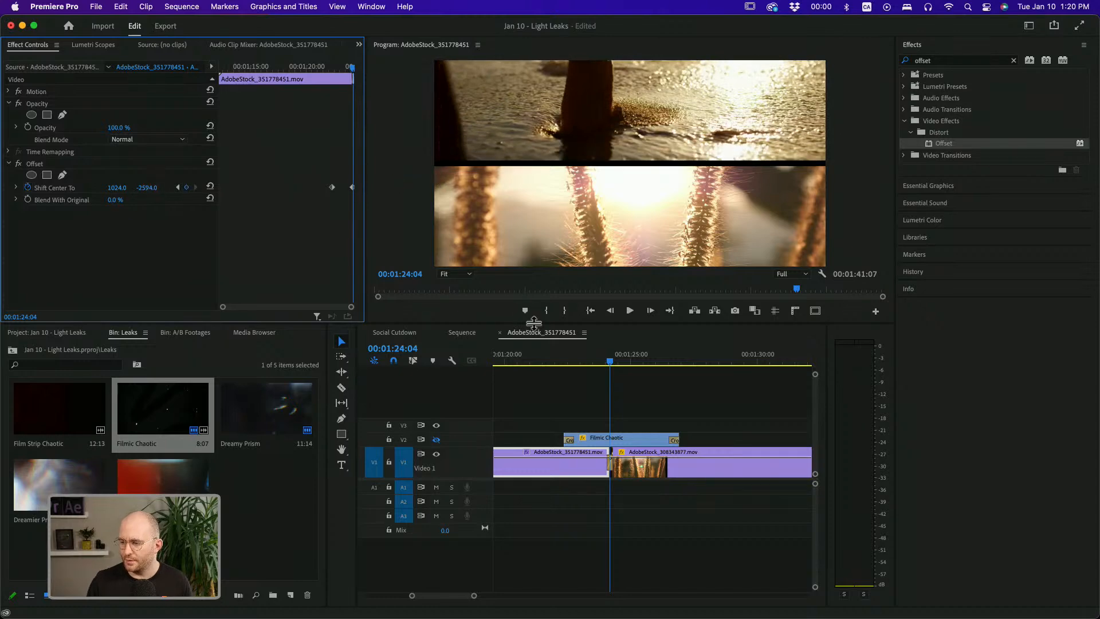
# Set the first Shift Center To keyframe's temporal interpolation to Ease Out and expand its velocity graph
pyautogui.click(561, 357)
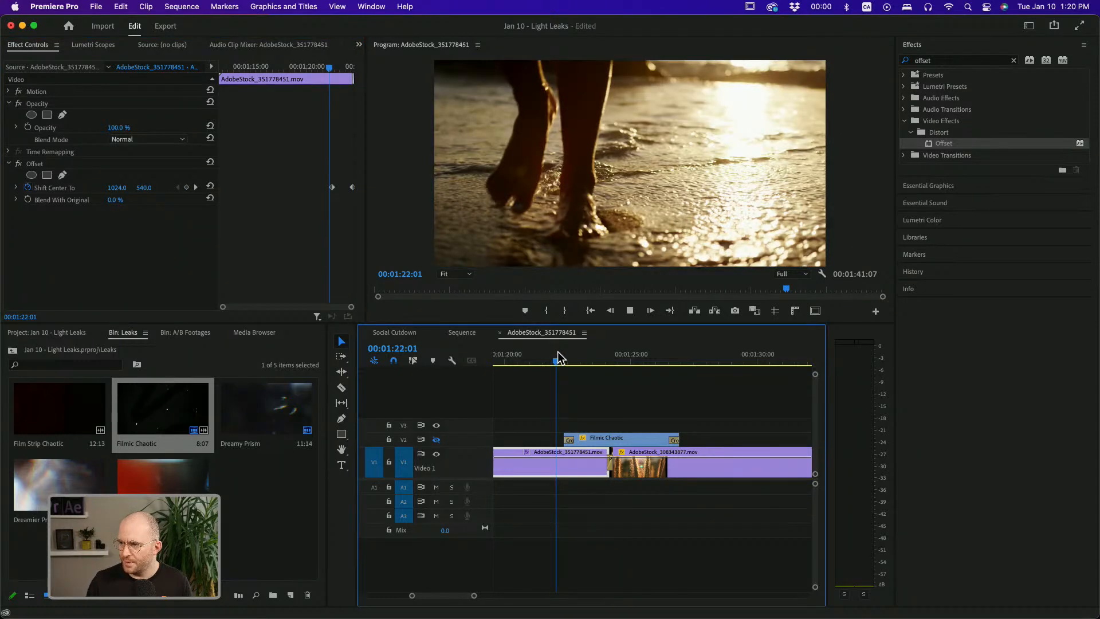
pyautogui.press('space')
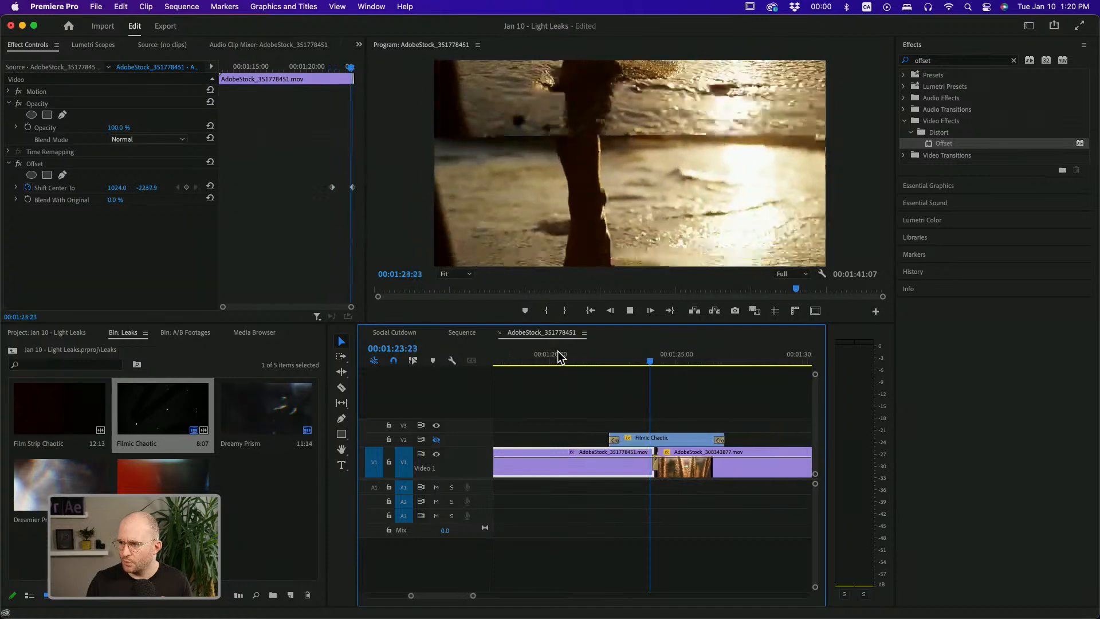
pyautogui.press('space')
pyautogui.click(593, 351)
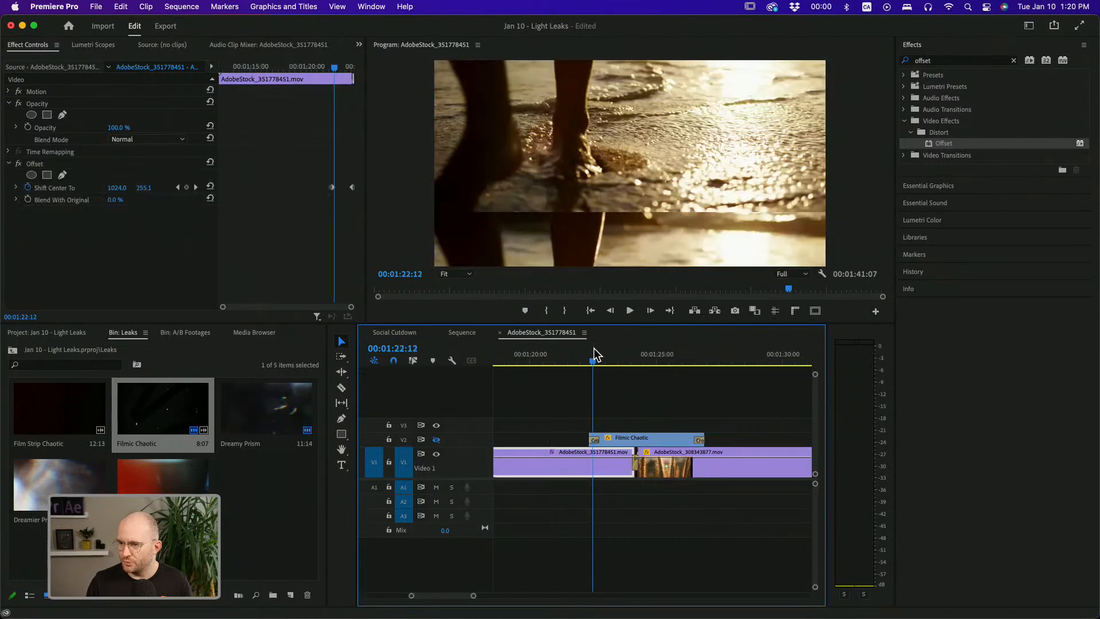
pyautogui.rightClick(332, 187)
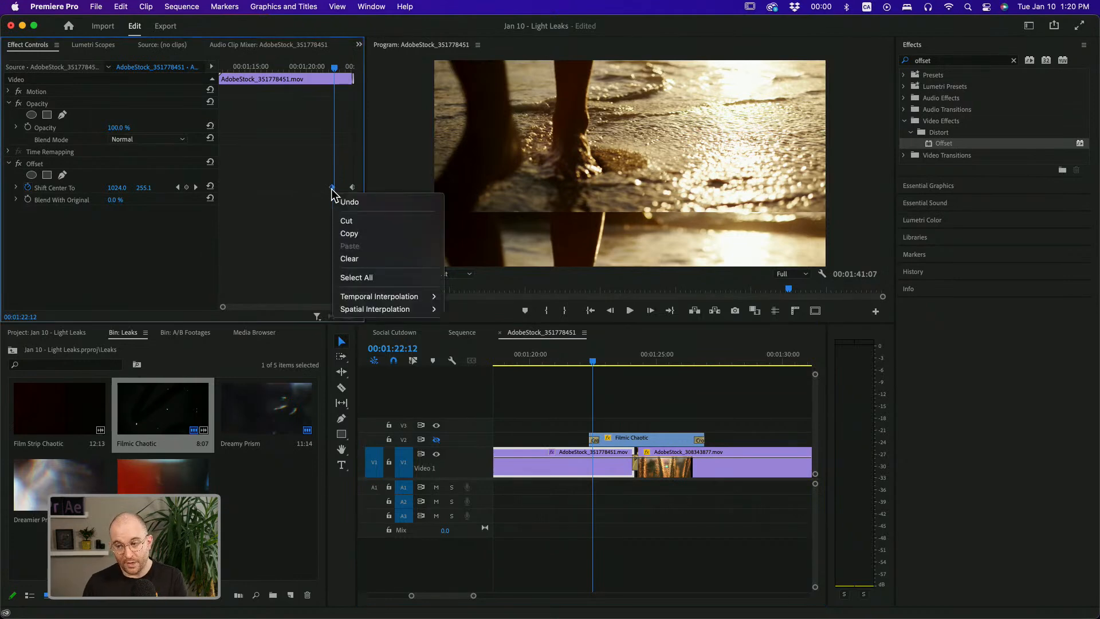
pyautogui.moveTo(392, 297)
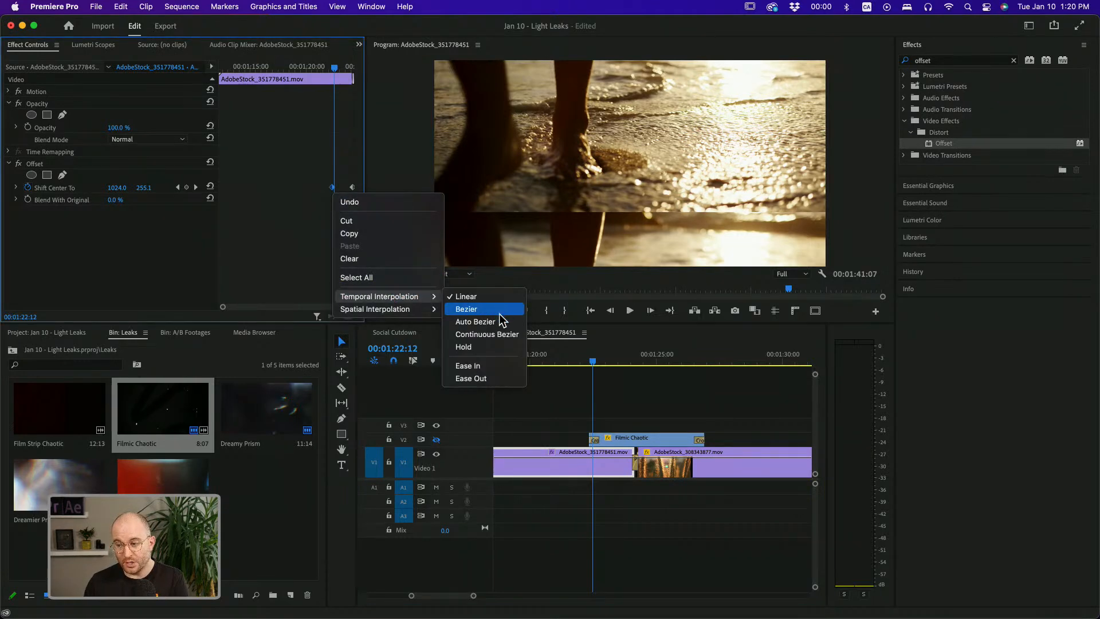
pyautogui.click(490, 377)
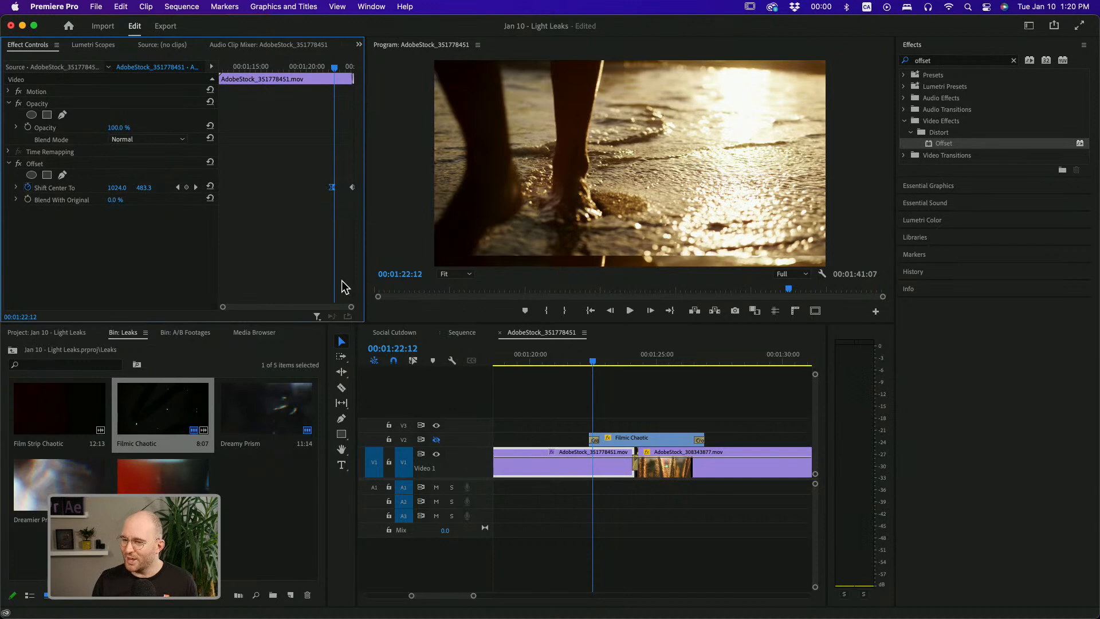
pyautogui.click(16, 187)
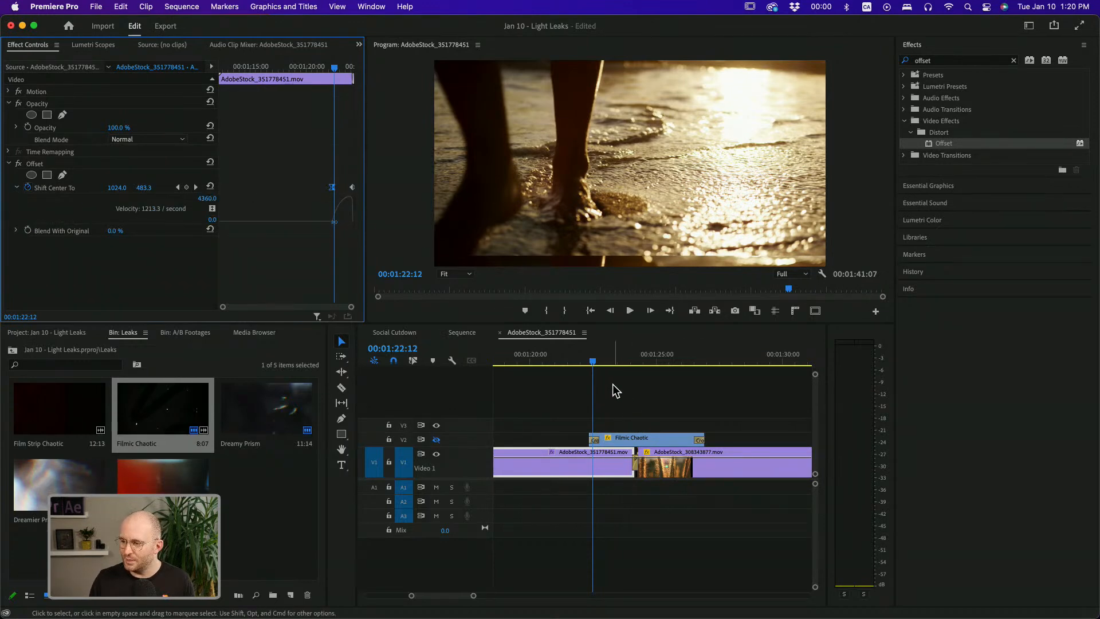
# Steepen the first clip's Shift Center To velocity curve by adjusting the keyframe's ease handle
pyautogui.click(582, 356)
pyautogui.press('space')
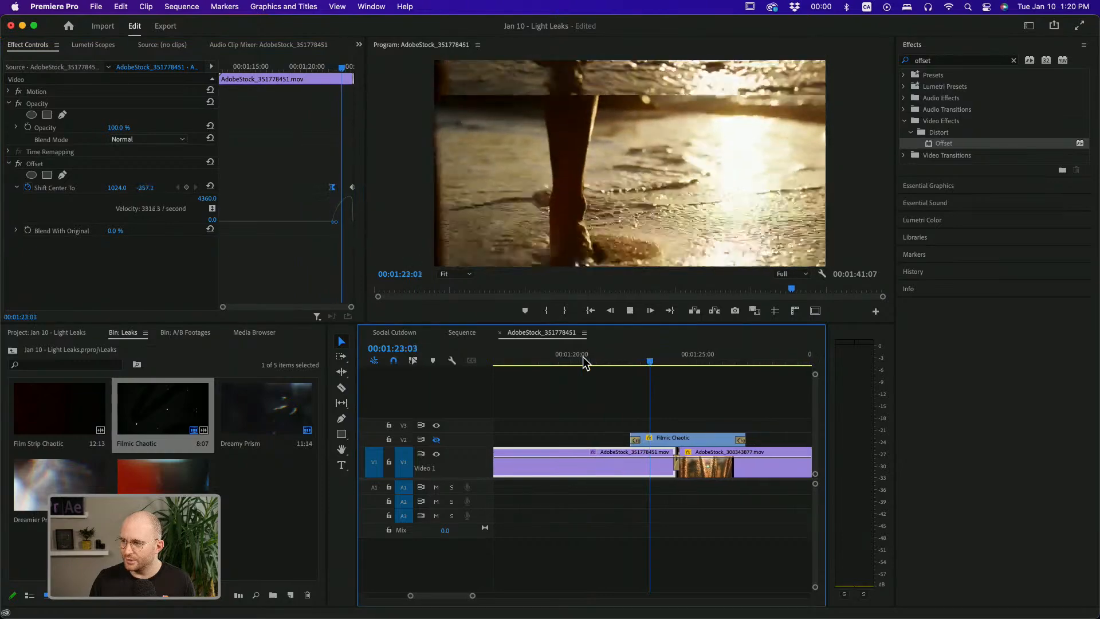
pyautogui.press('space')
pyautogui.moveTo(599, 361); pyautogui.dragTo(618, 361)
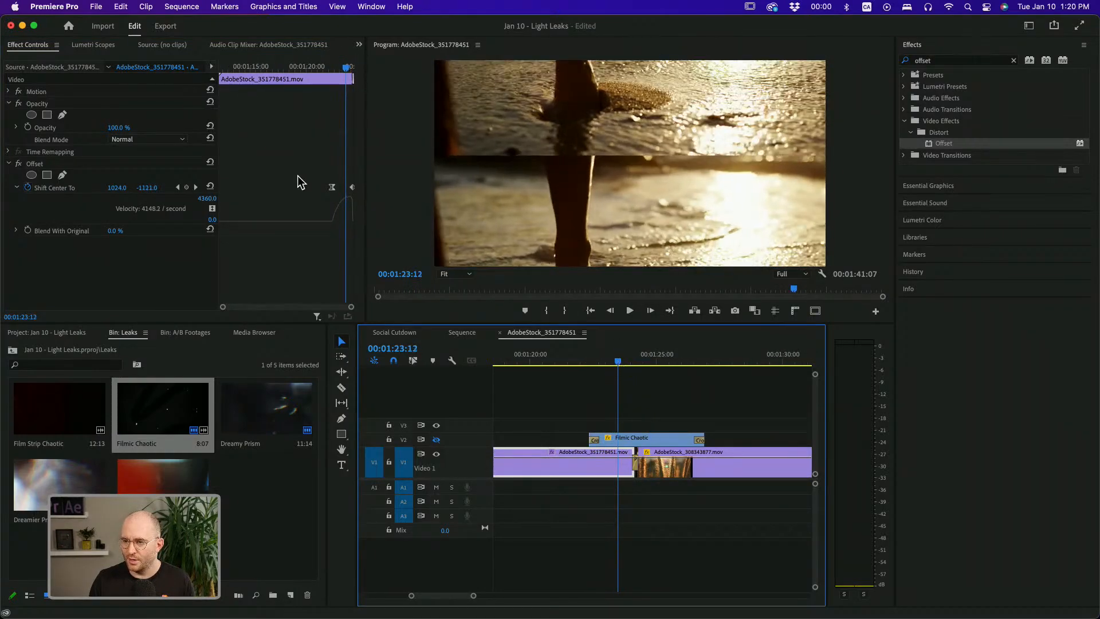
pyautogui.click(331, 187)
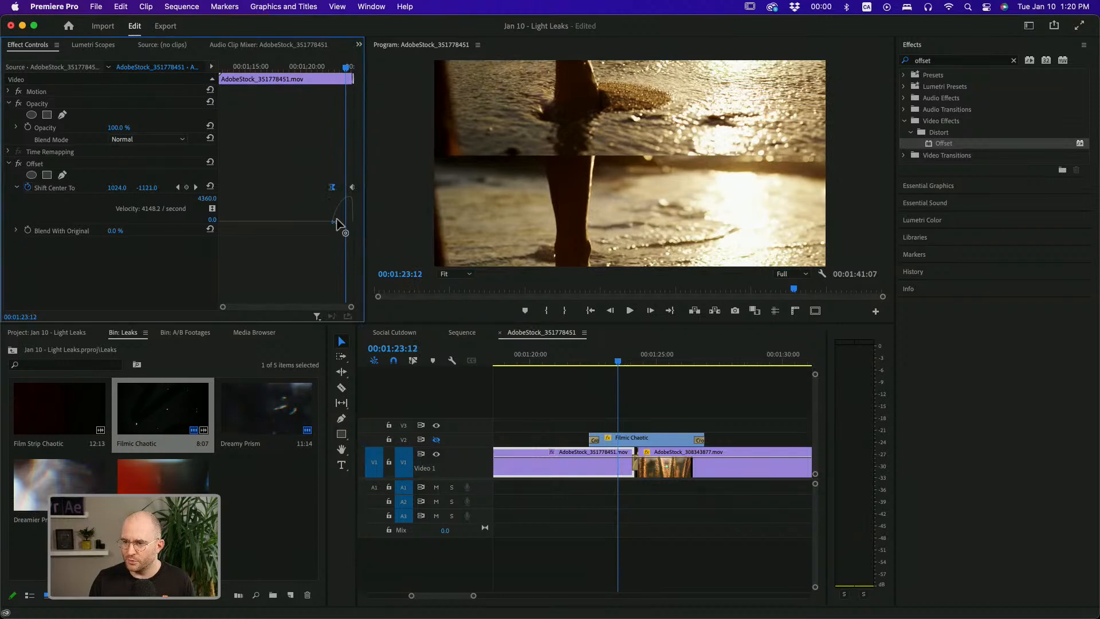
# Apply Offset to the second clip and keyframe its Shift Center To from -2850.0 at the cut back to 540.0 shortly after
pyautogui.click(589, 362)
pyautogui.press('space')
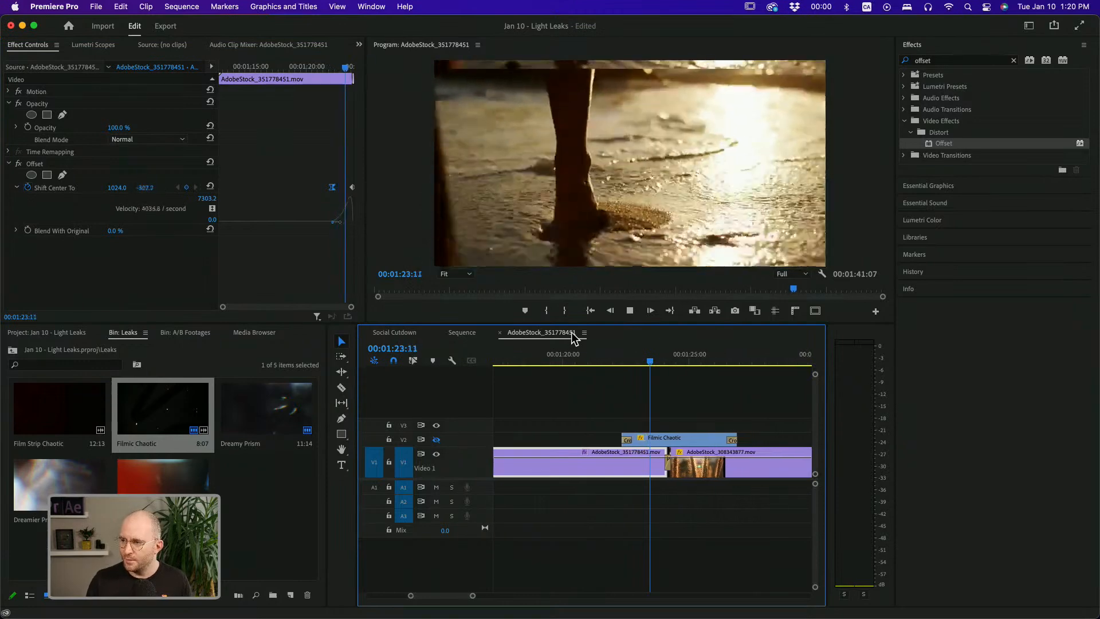
pyautogui.click(634, 361)
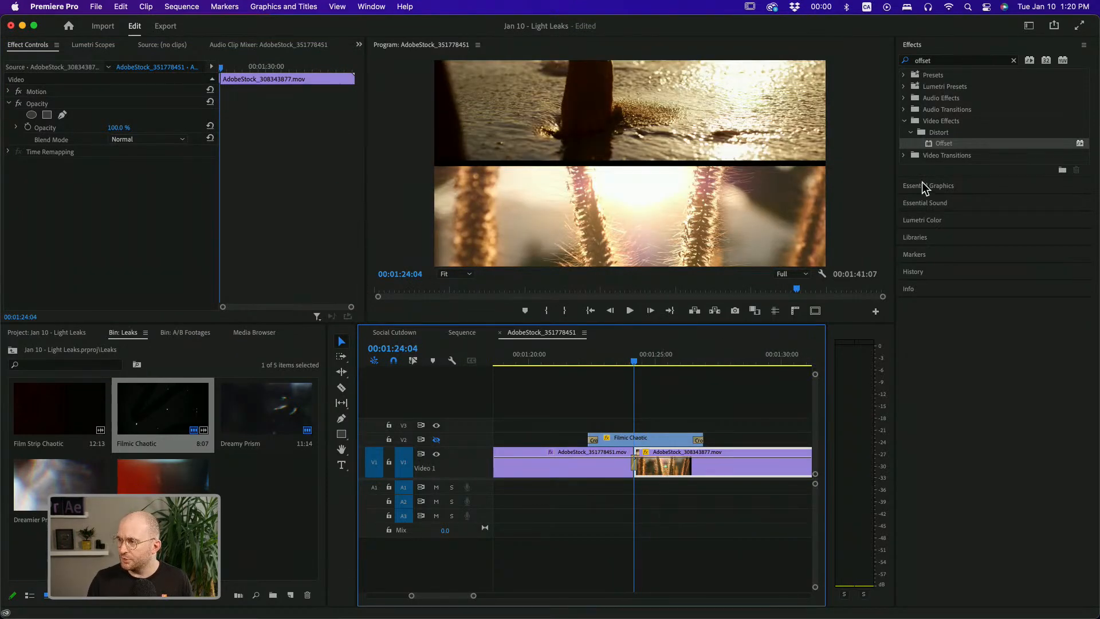
pyautogui.moveTo(940, 150); pyautogui.dragTo(682, 476)
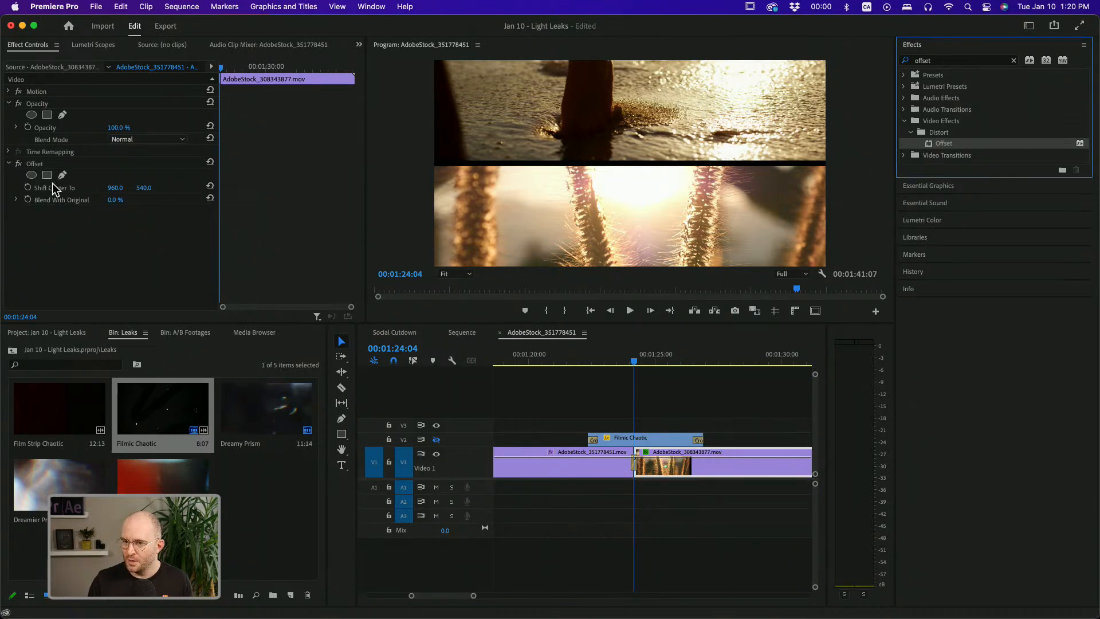
pyautogui.click(30, 189)
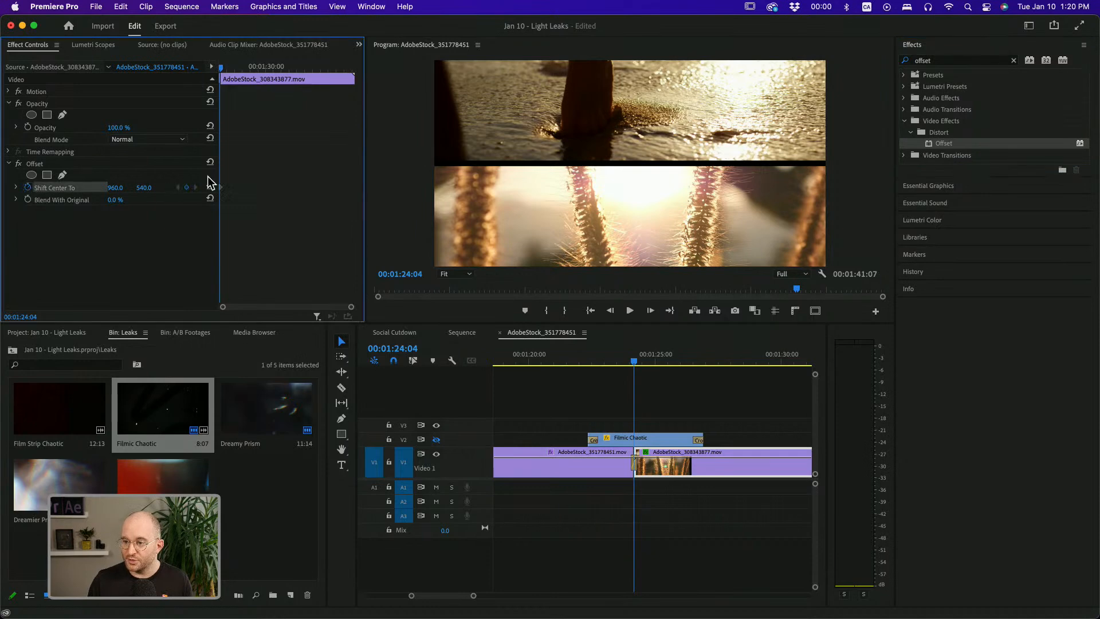
pyautogui.moveTo(221, 186); pyautogui.dragTo(244, 191)
pyautogui.moveTo(153, 189); pyautogui.dragTo(281, 180)
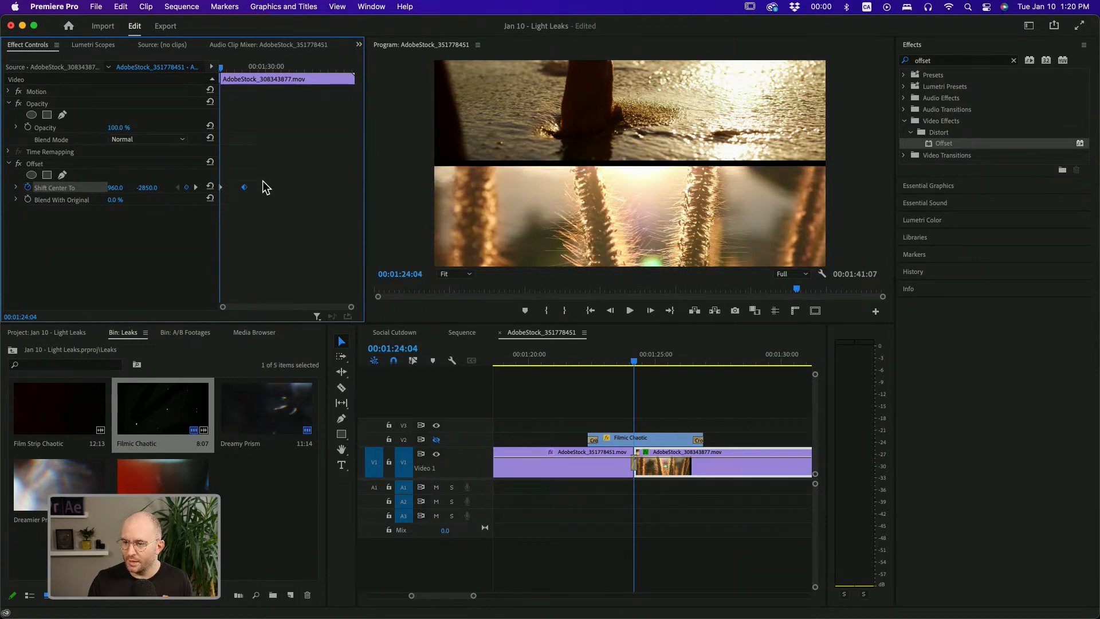
# Set the second clip's end keyframe to Ease In and adjust its velocity curve handle
pyautogui.rightClick(244, 187)
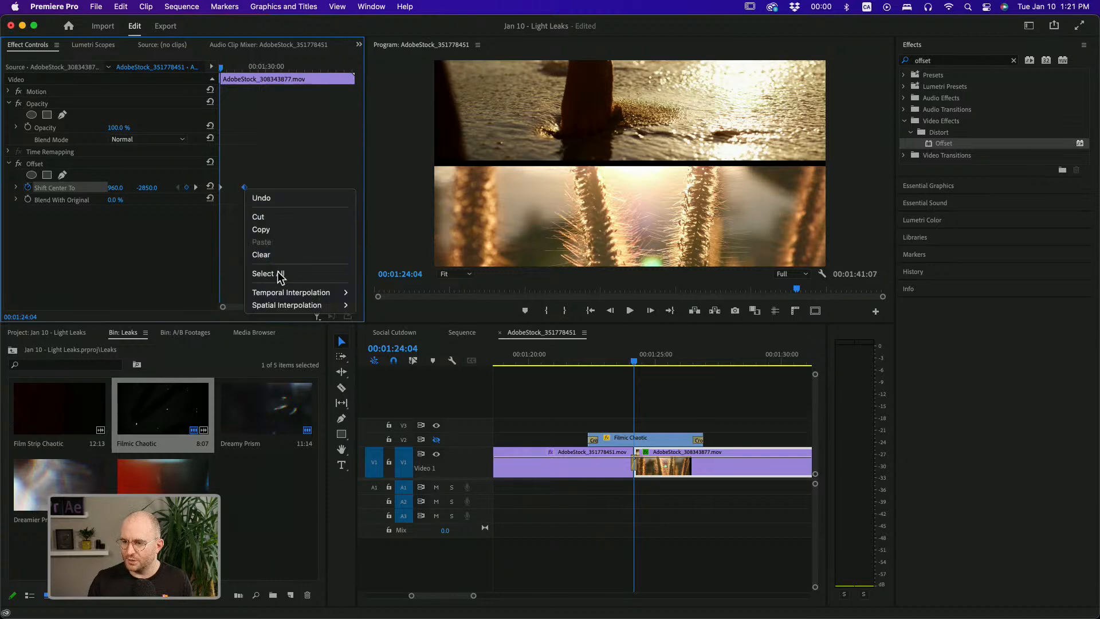
pyautogui.moveTo(281, 293)
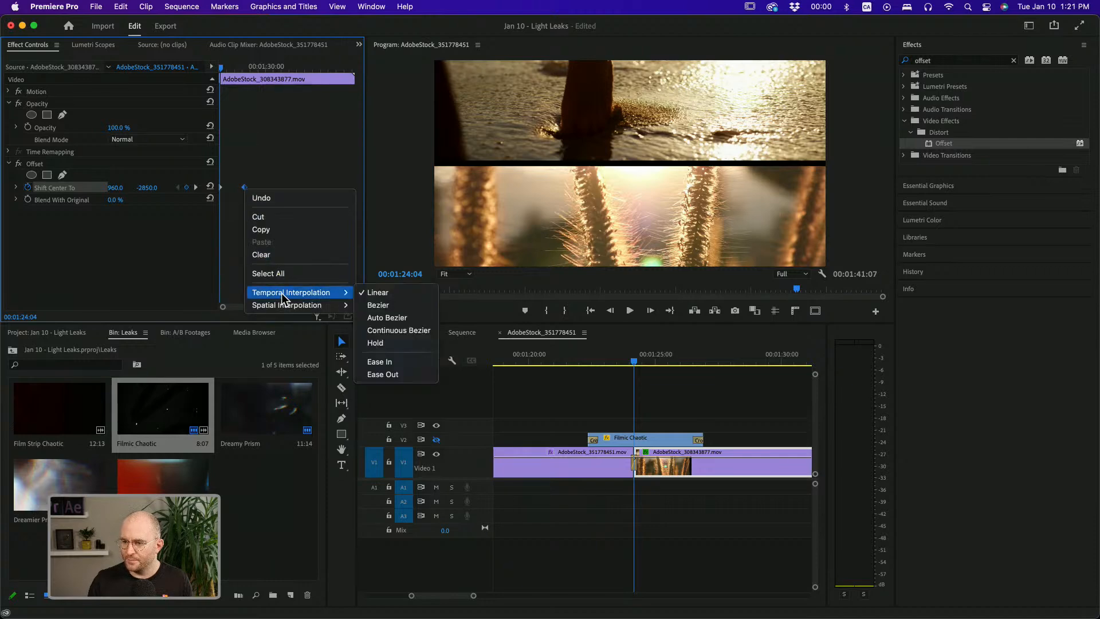
pyautogui.click(382, 361)
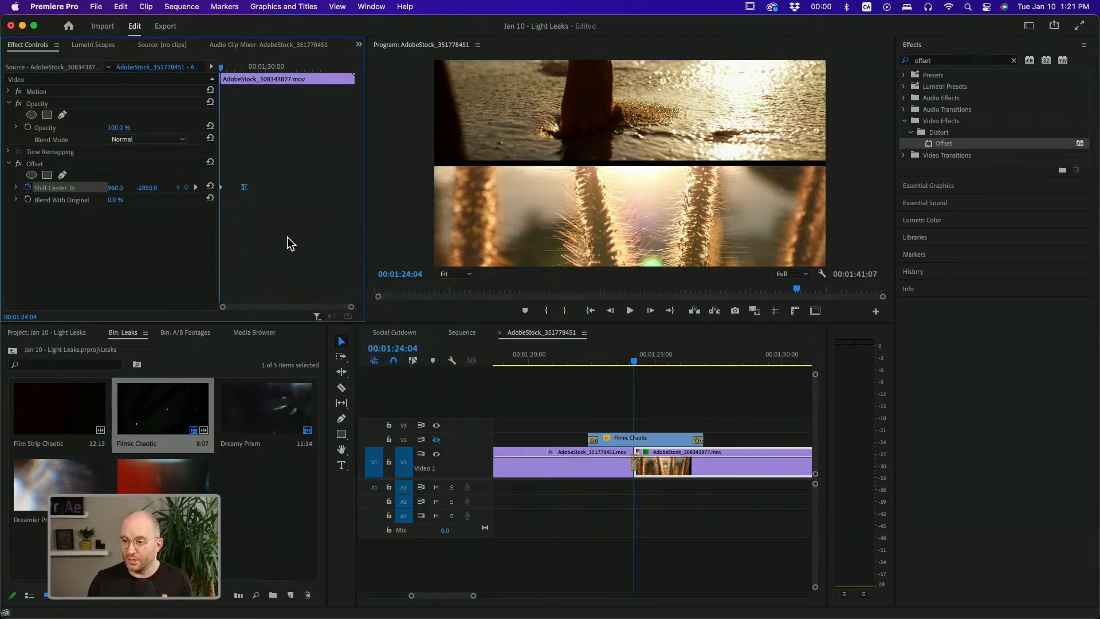
pyautogui.click(15, 188)
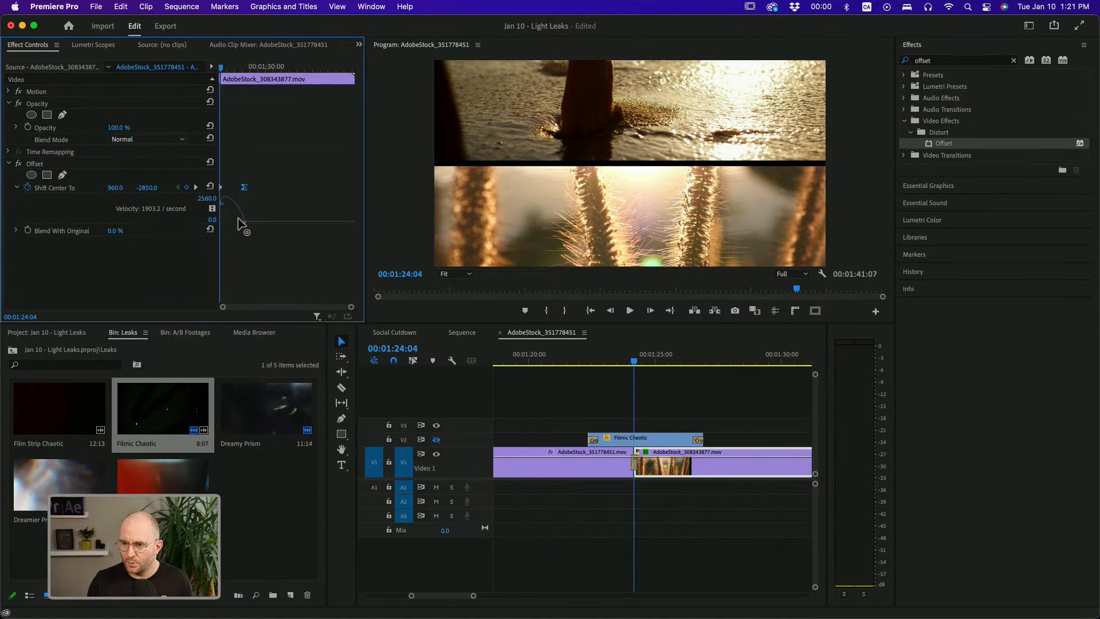
pyautogui.moveTo(236, 220); pyautogui.dragTo(232, 212)
# Turn the V2 light leak track back on and play back the combined offset transition
pyautogui.press('space')
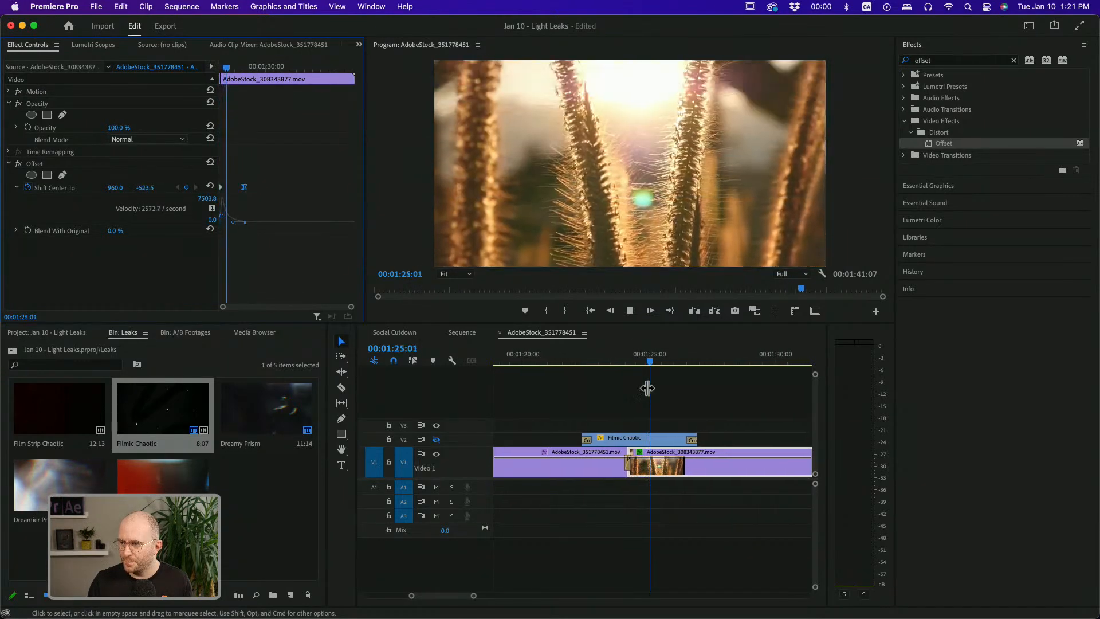
pyautogui.press('space')
pyautogui.moveTo(632, 364); pyautogui.dragTo(579, 368)
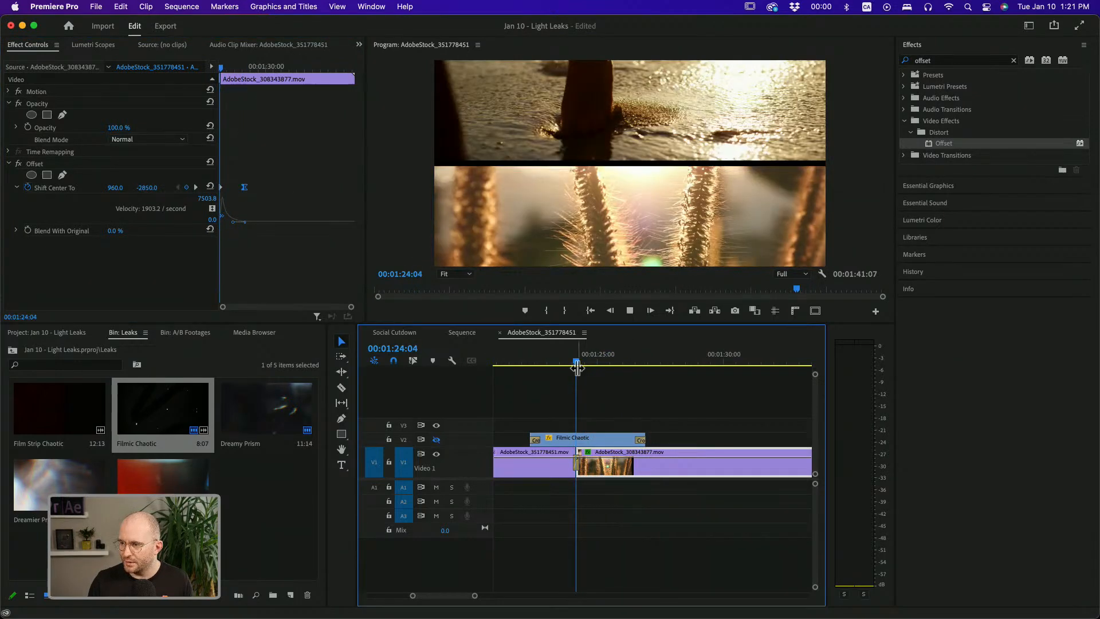
pyautogui.press('space')
pyautogui.click(574, 362)
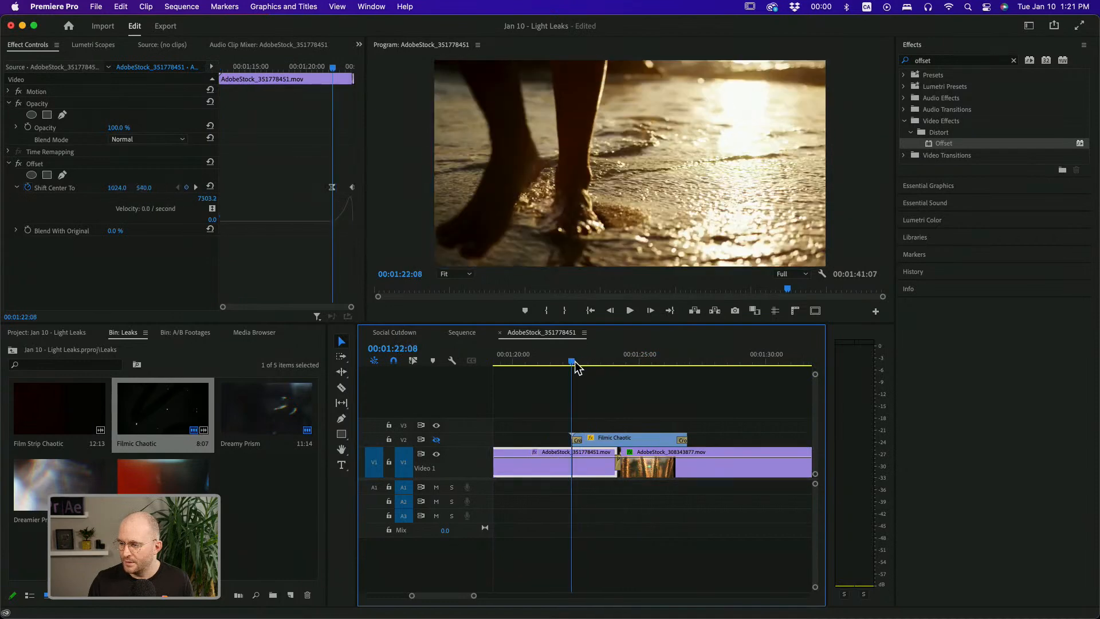
pyautogui.click(436, 439)
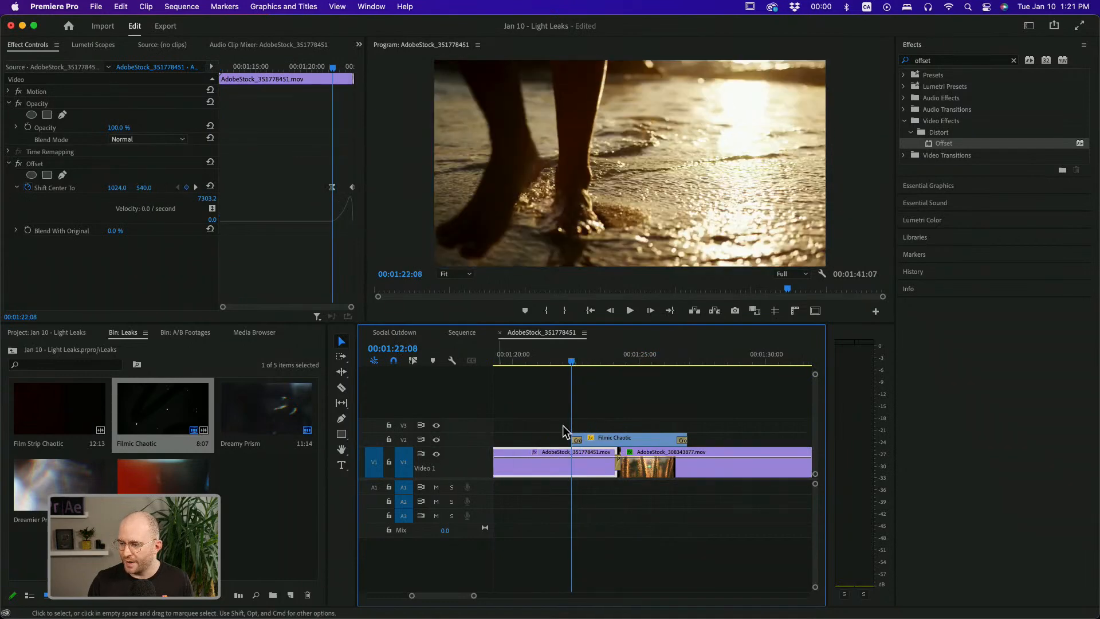
pyautogui.click(583, 410)
pyautogui.press('space')
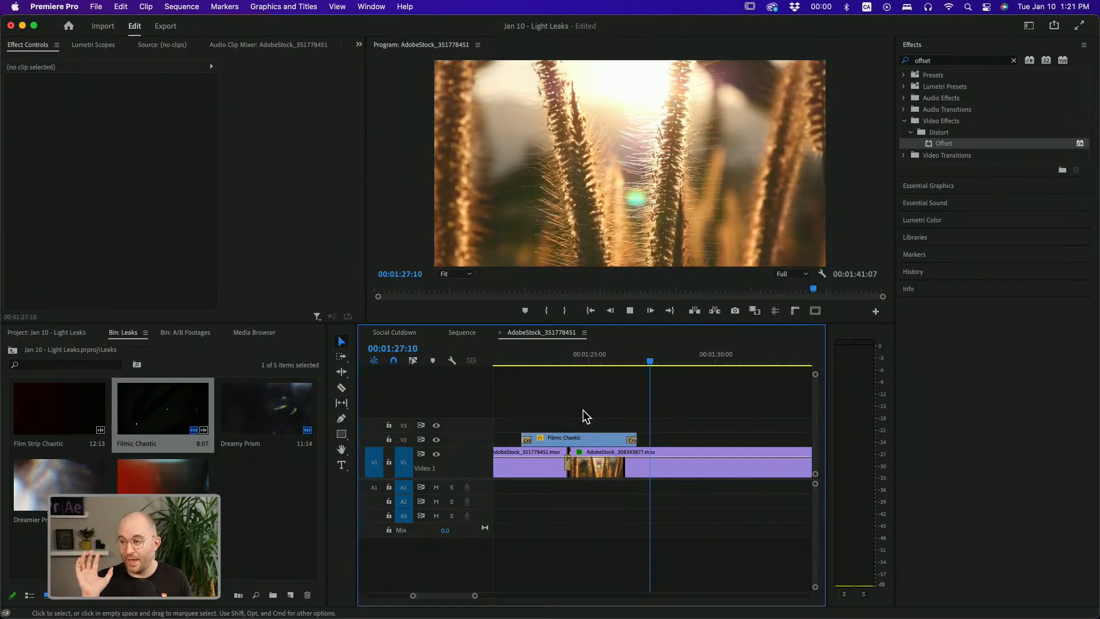
pyautogui.press('space')
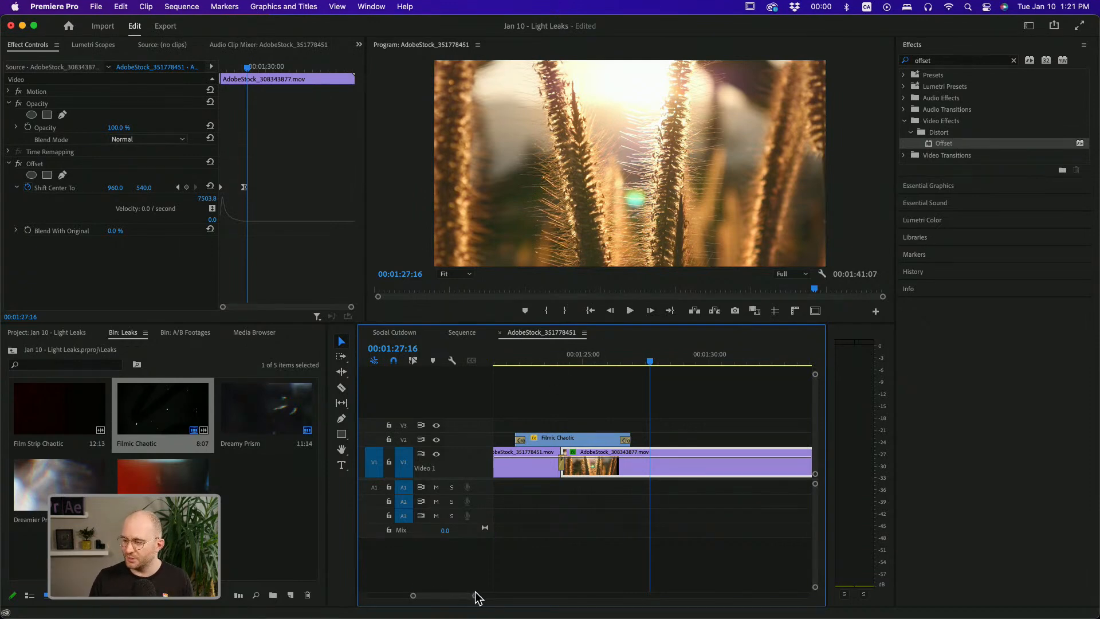
pyautogui.moveTo(477, 598); pyautogui.dragTo(590, 599)
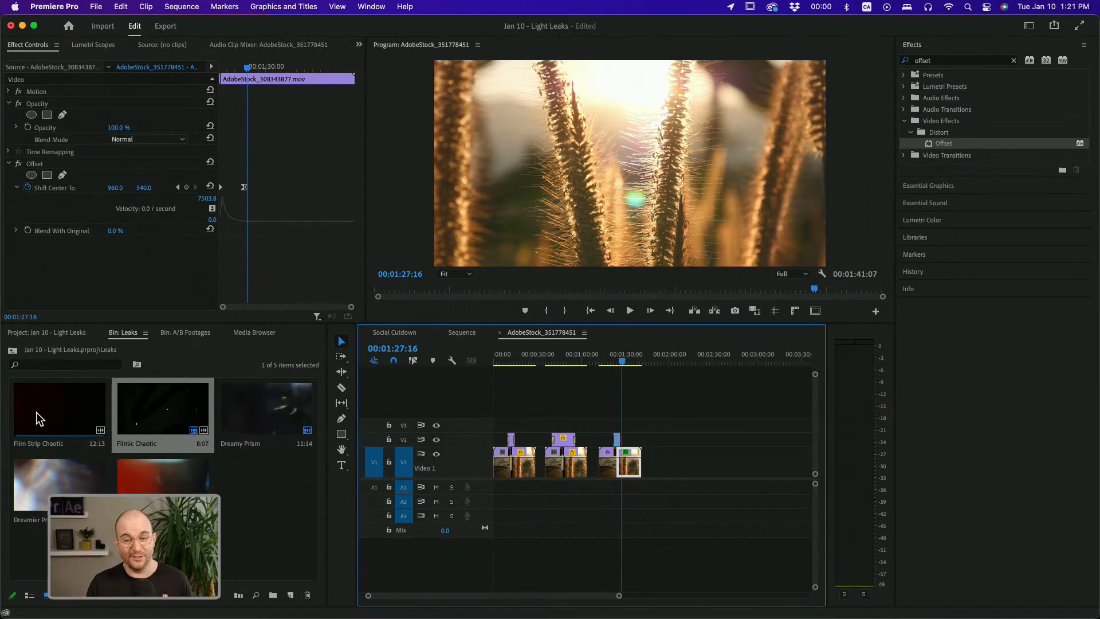
pyautogui.moveTo(503, 418); pyautogui.dragTo(613, 434)
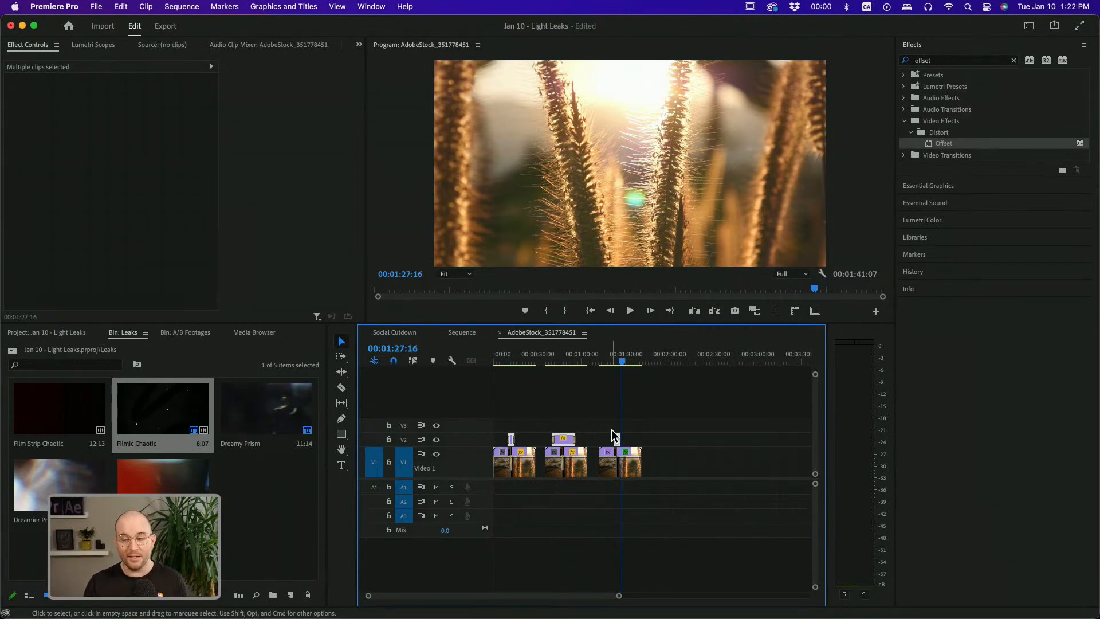
pyautogui.click(578, 401)
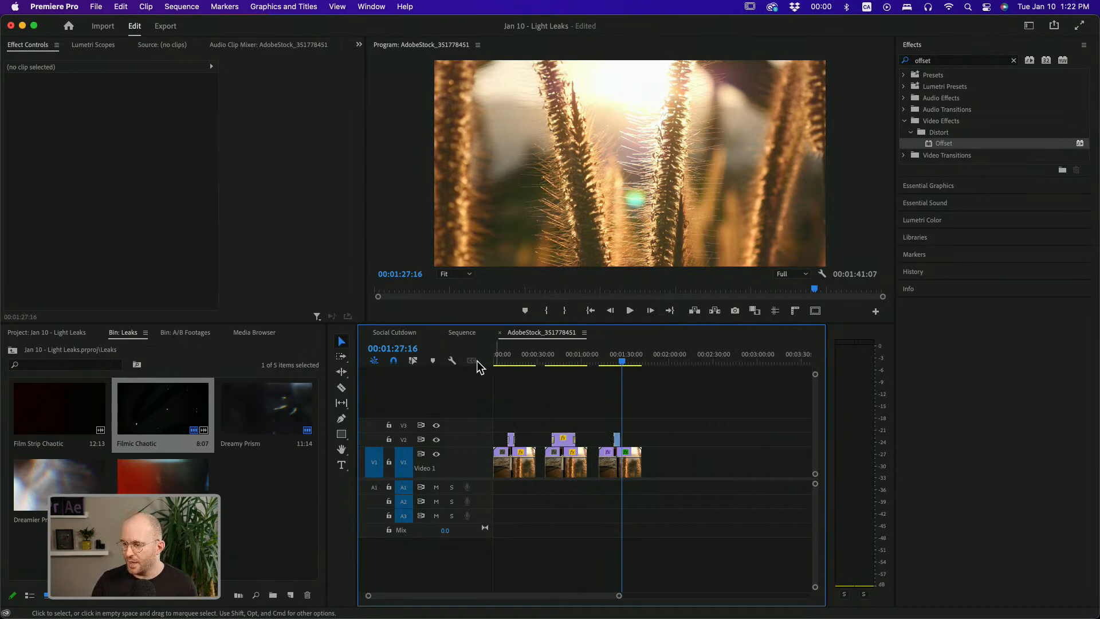
pyautogui.moveTo(498, 360); pyautogui.dragTo(512, 359)
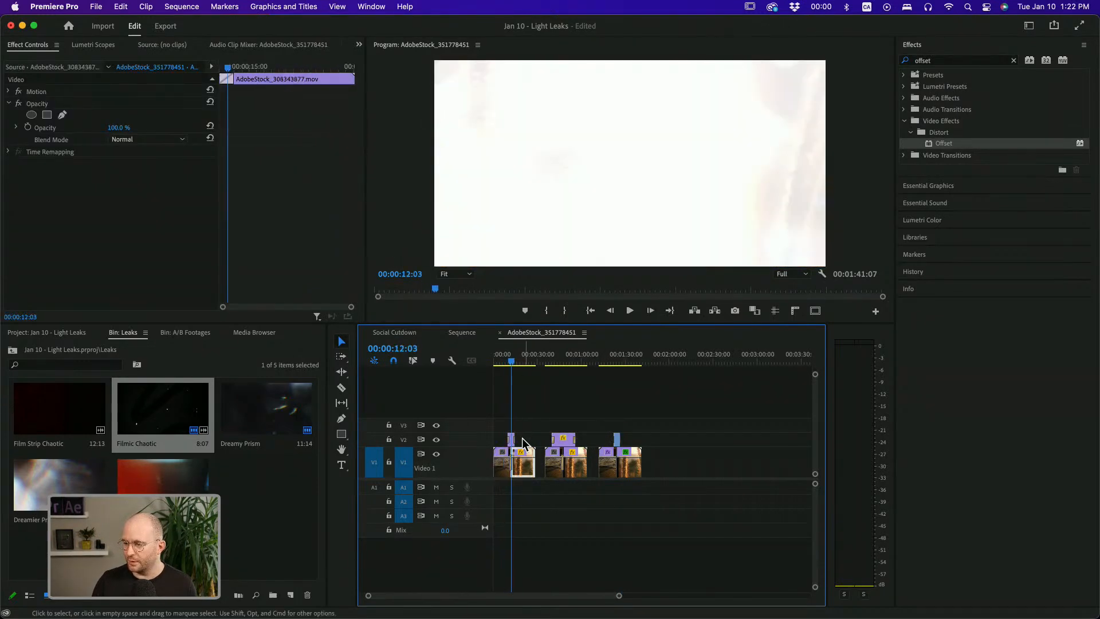
# Select the Dreamy Prism light leak and compare its Color Dodge blend mode against Normal
pyautogui.click(511, 440)
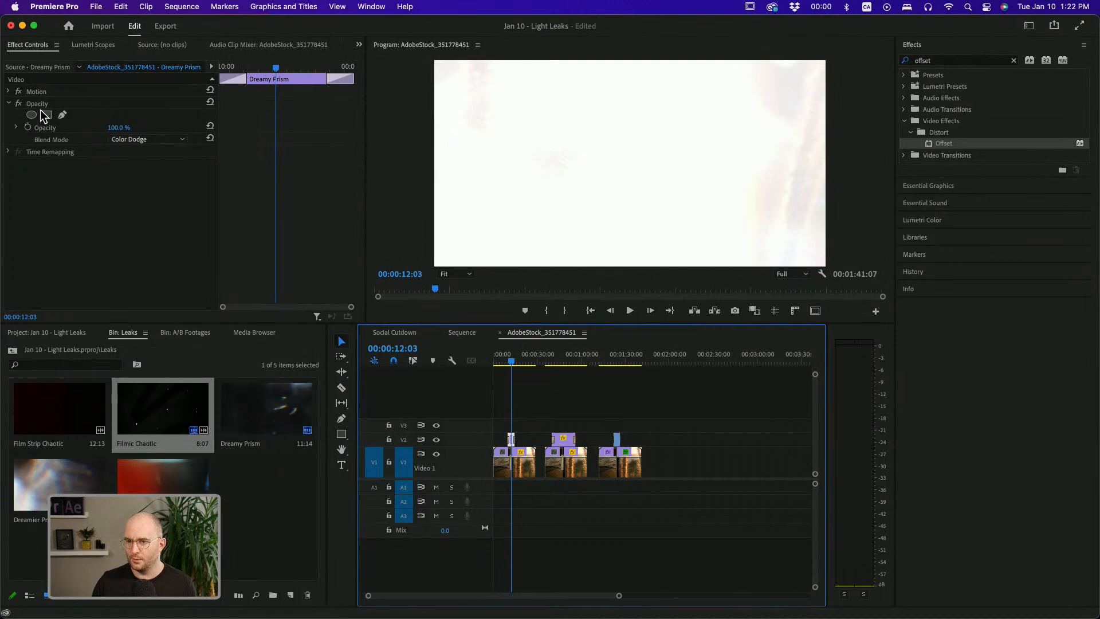
pyautogui.click(286, 80)
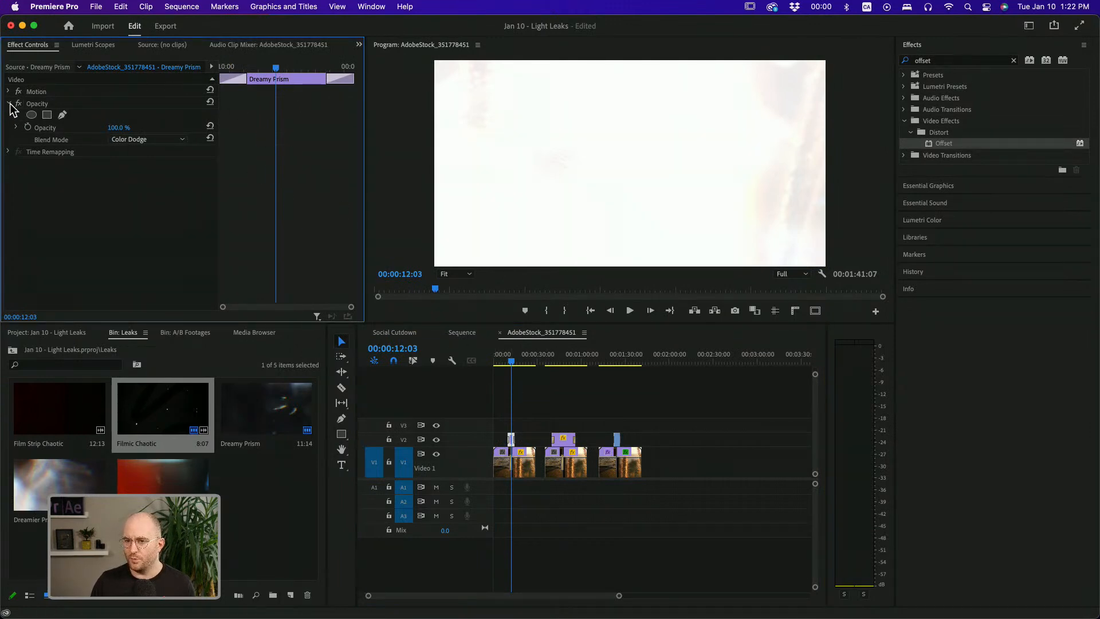
pyautogui.click(35, 102)
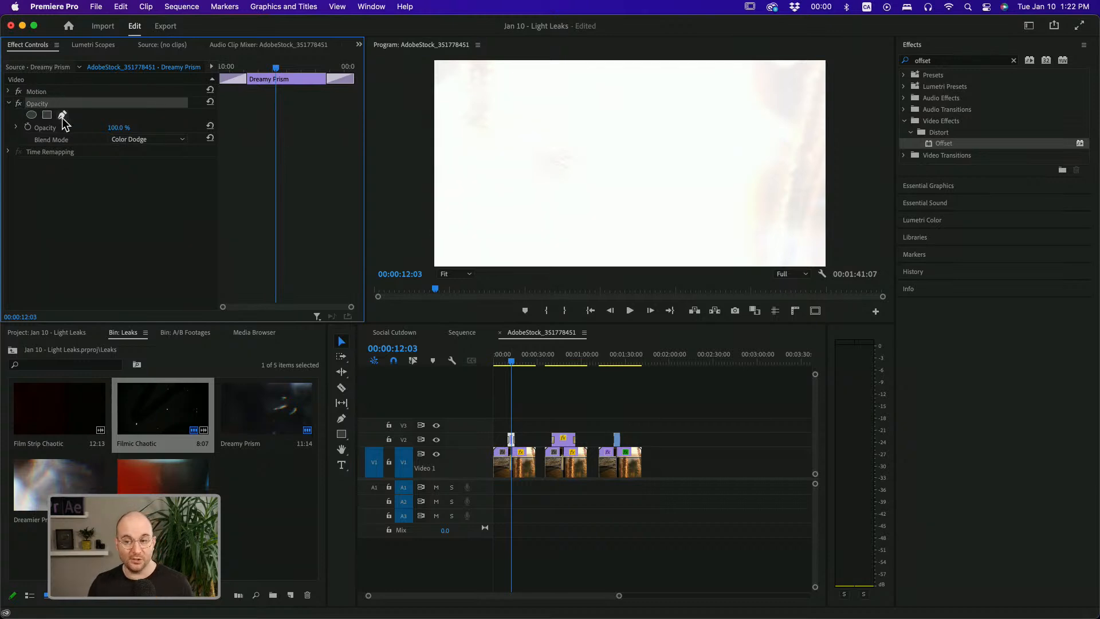
pyautogui.moveTo(618, 596); pyautogui.dragTo(488, 595)
pyautogui.moveTo(575, 355); pyautogui.dragTo(584, 356)
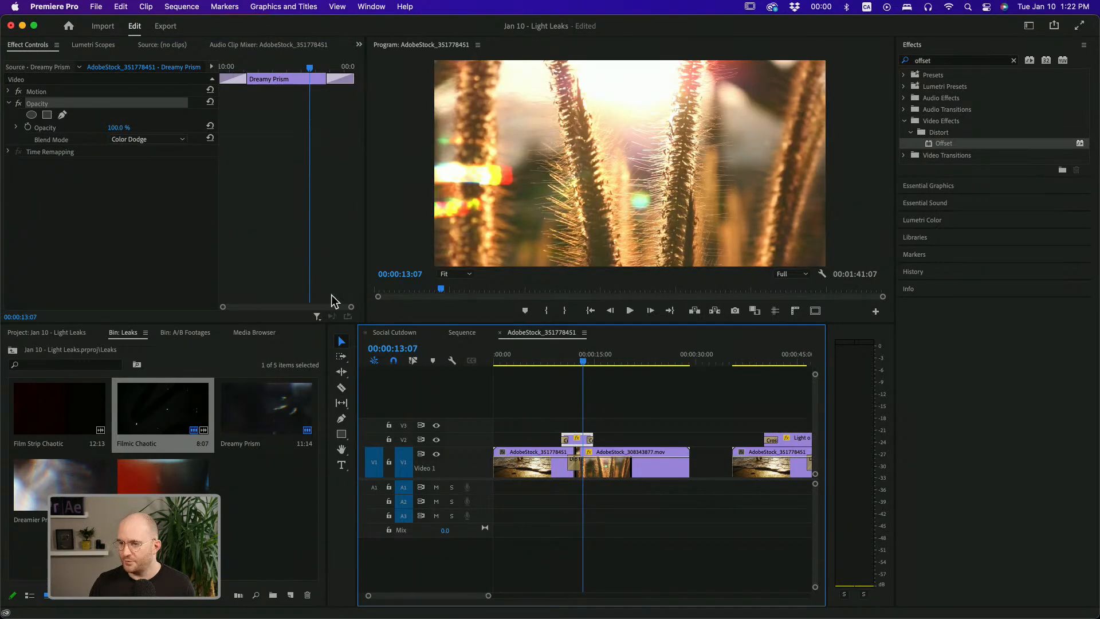
pyautogui.click(177, 141)
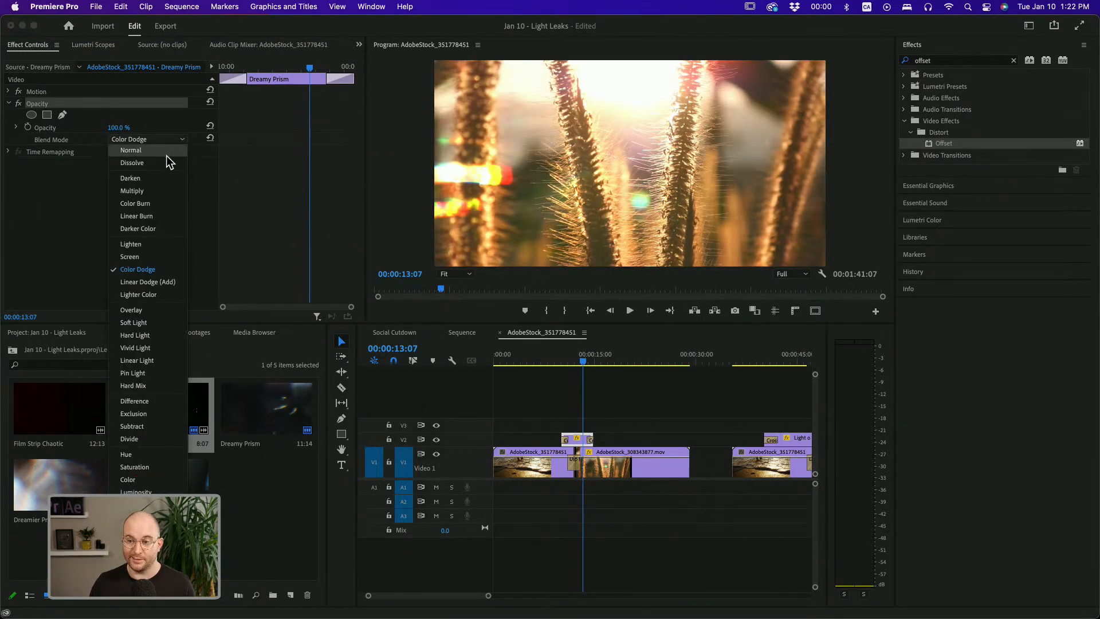
pyautogui.click(166, 155)
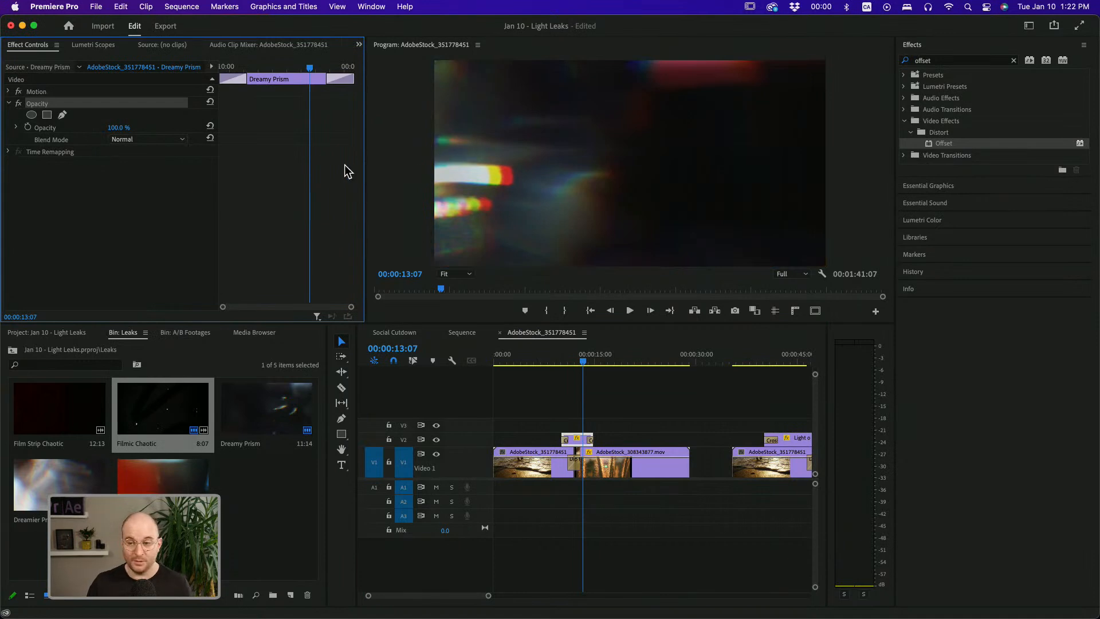
pyautogui.click(153, 139)
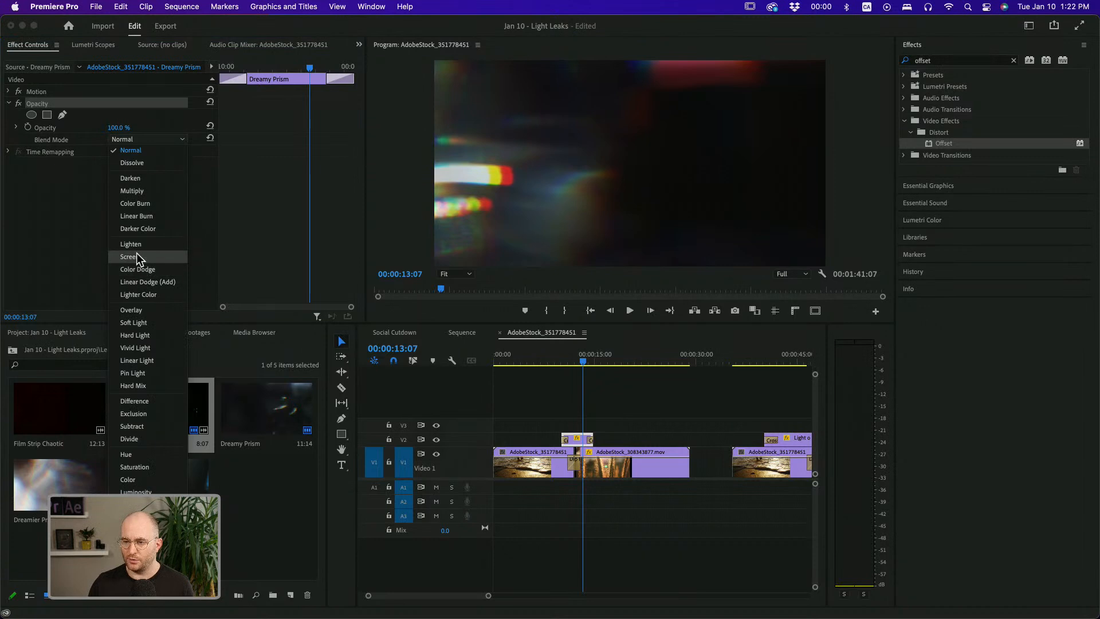
pyautogui.click(142, 270)
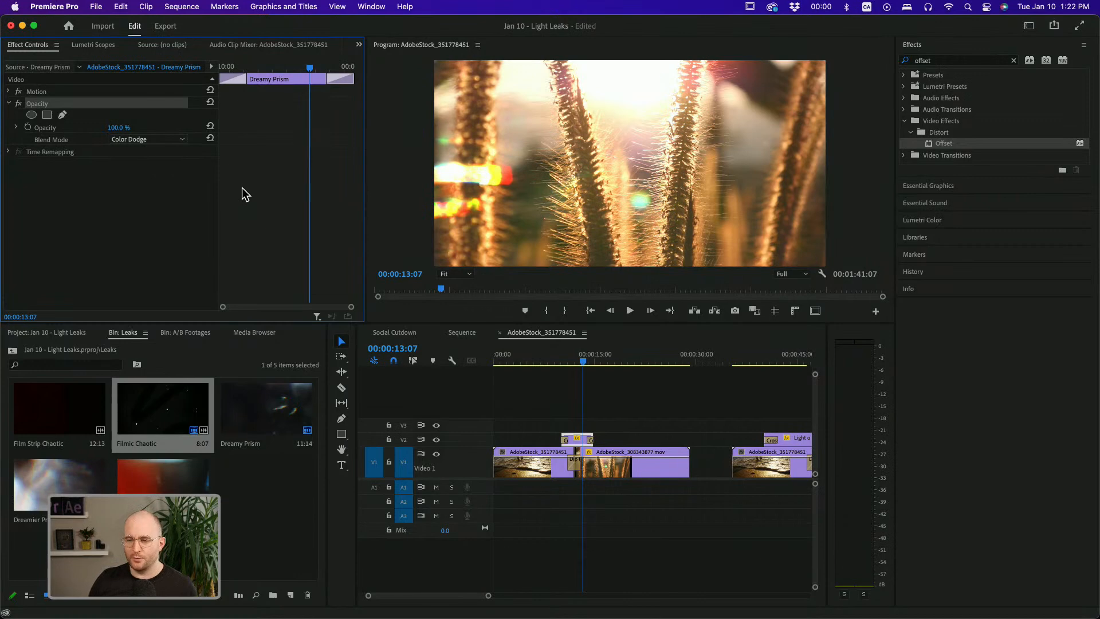
# Try Overlay and Vivid Light on the Dreamy Prism light leak, then set its blend mode to Linear Dodge (Add)
pyautogui.click(129, 141)
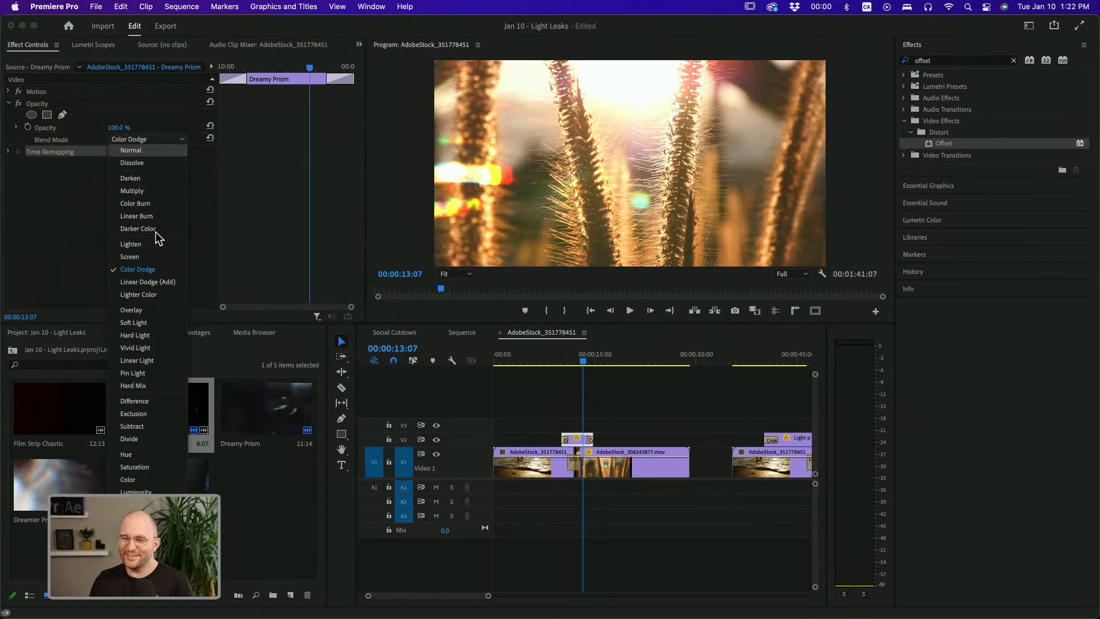
pyautogui.click(148, 310)
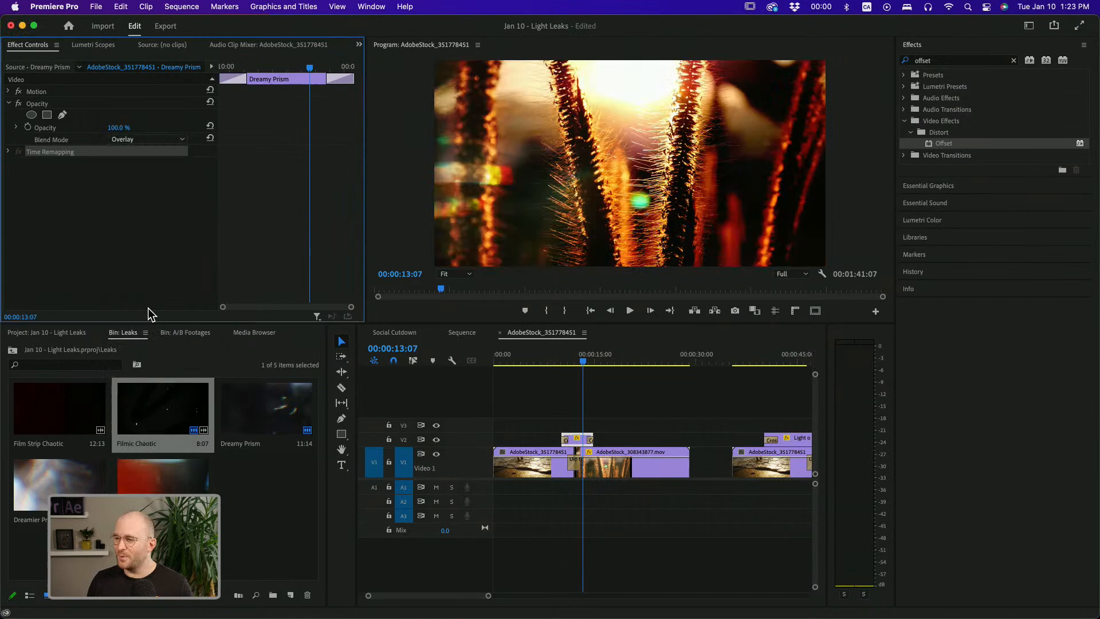
pyautogui.click(147, 140)
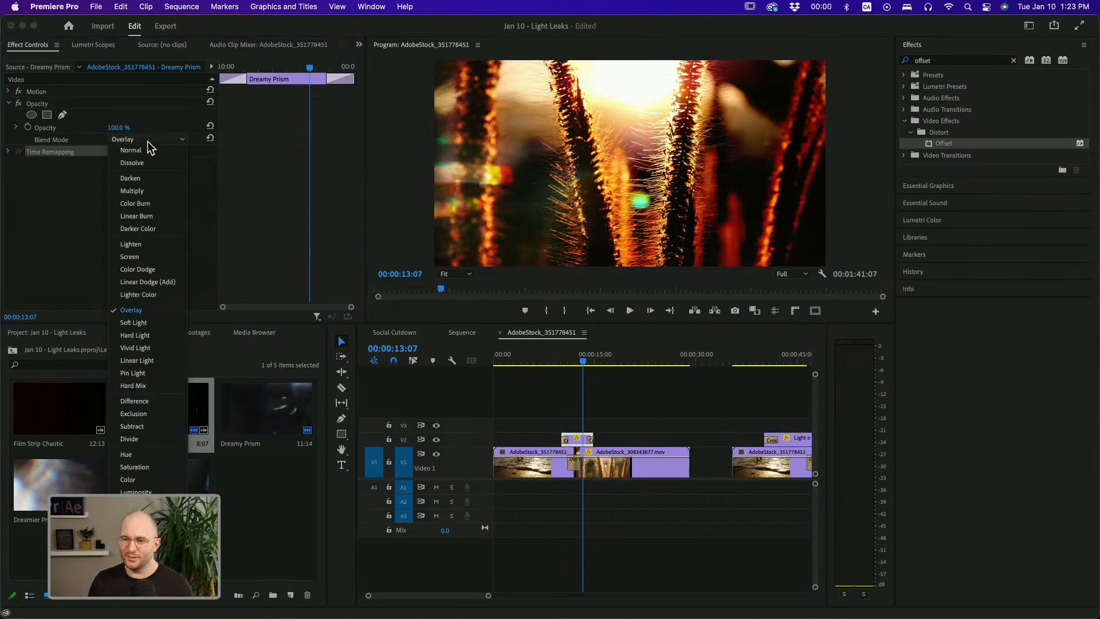
pyautogui.click(135, 348)
pyautogui.click(118, 139)
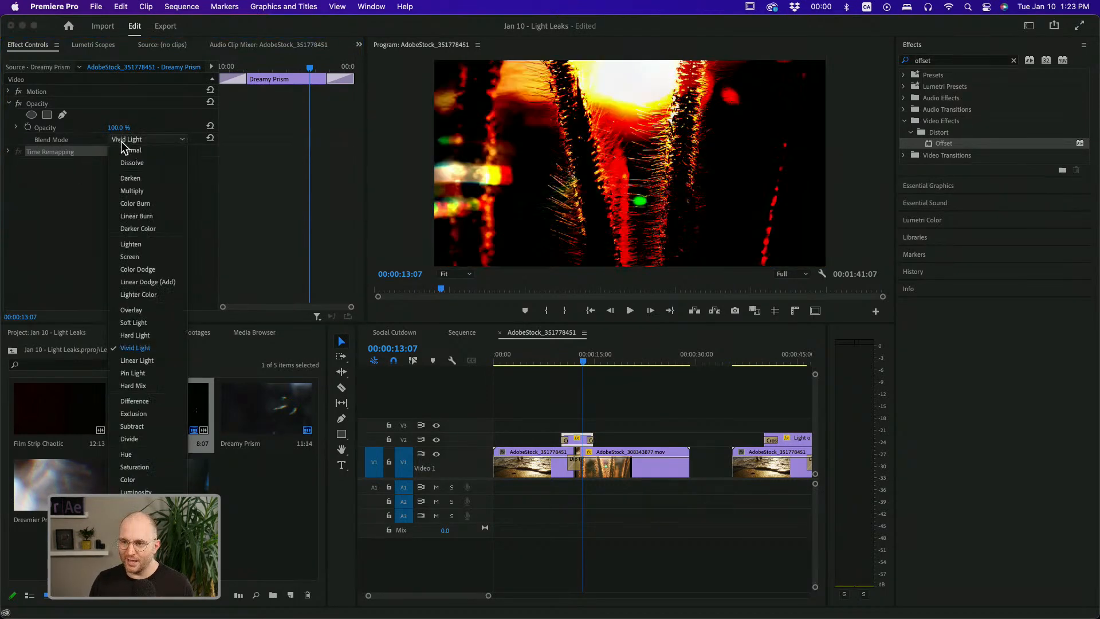
pyautogui.click(149, 282)
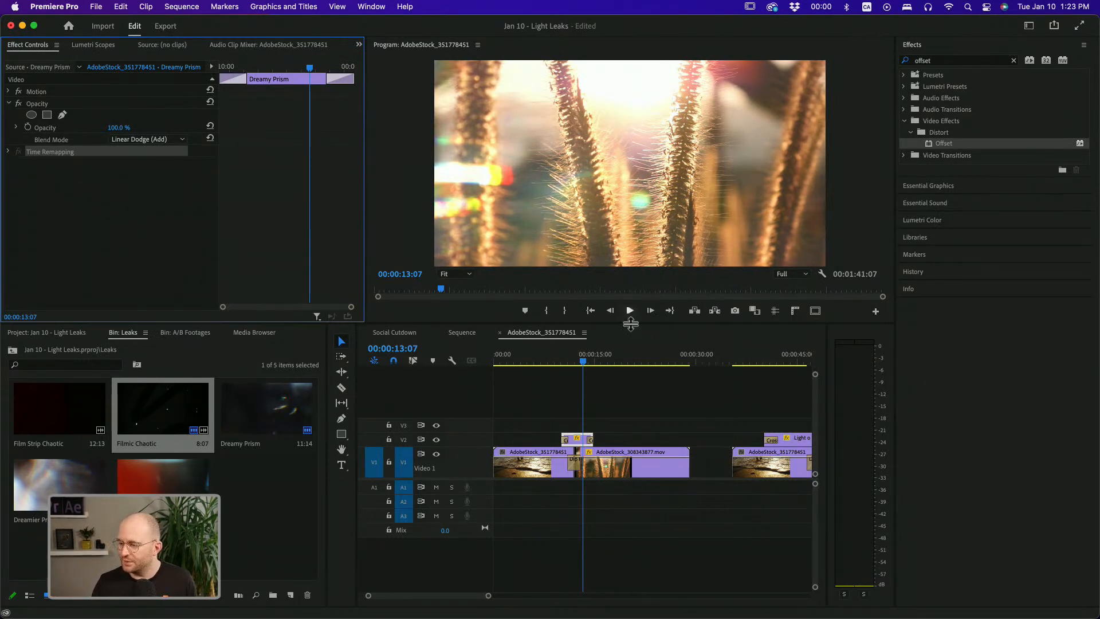
# Play back the first light leak transition with the new blend mode
pyautogui.moveTo(583, 356); pyautogui.dragTo(569, 357)
pyautogui.moveTo(594, 486); pyautogui.dragTo(569, 474)
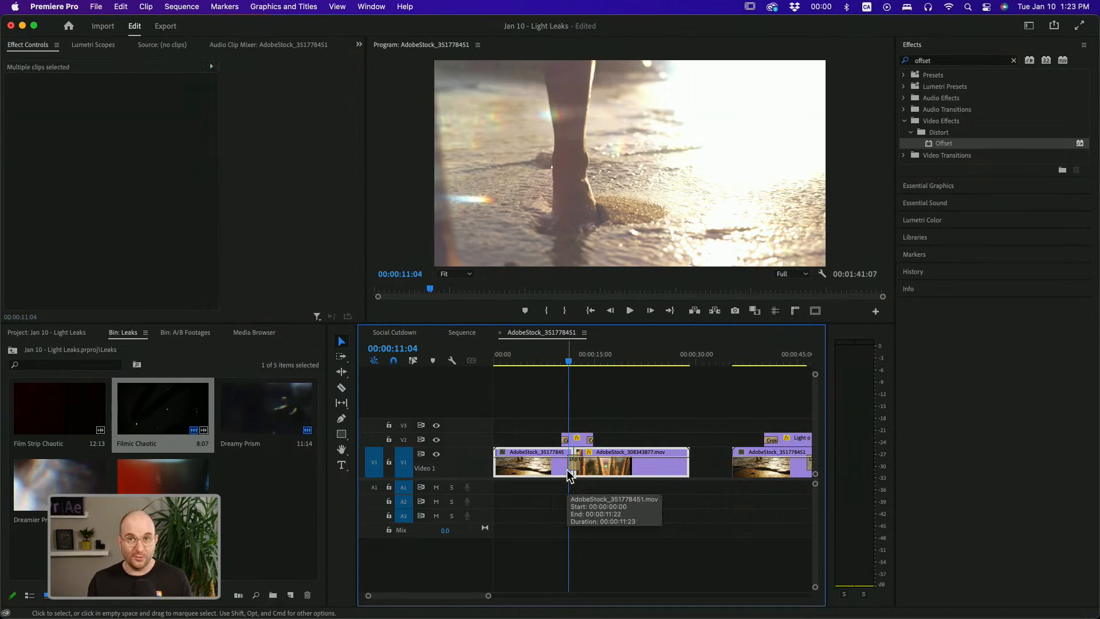
pyautogui.press('space')
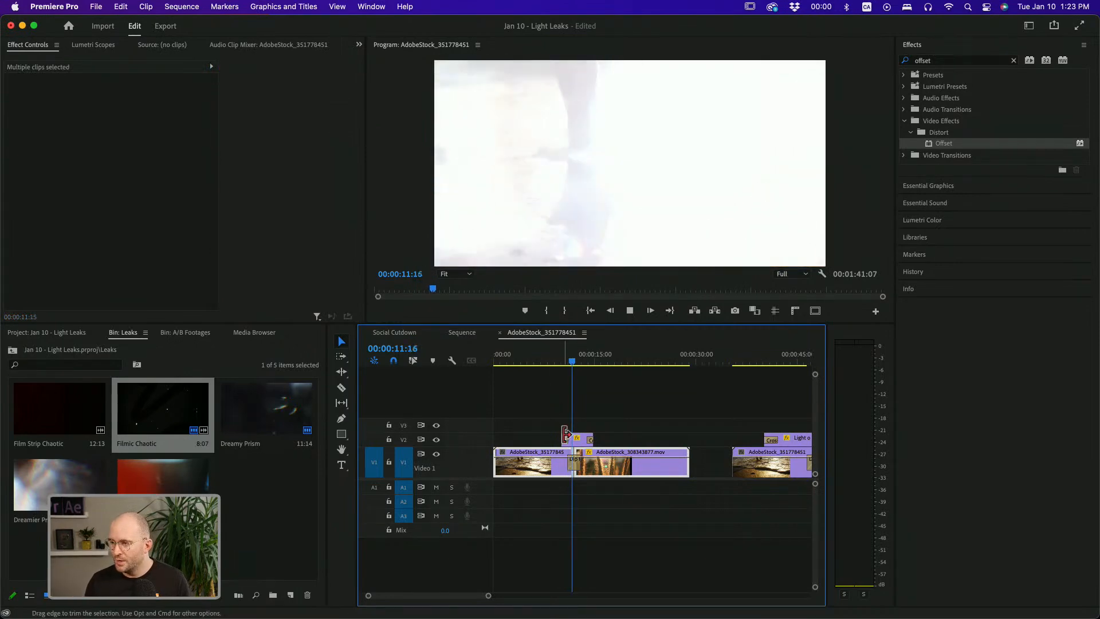
pyautogui.press('space')
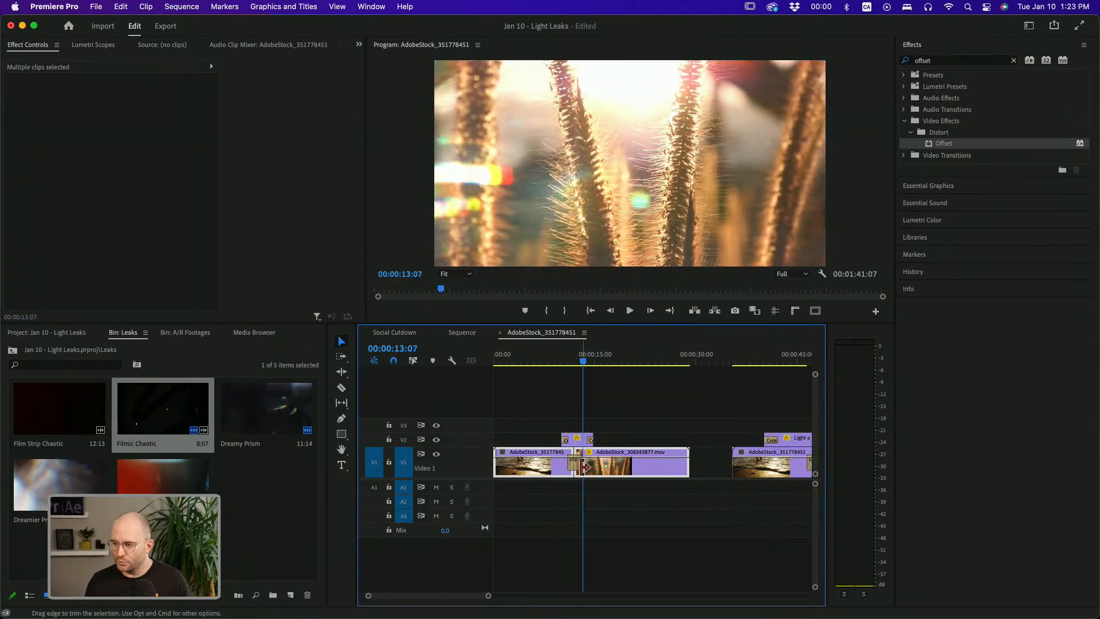
# Move to the Light on Lens transition, check its blend mode and play it back
pyautogui.click(585, 468)
pyautogui.scroll(-3, 425, 599)
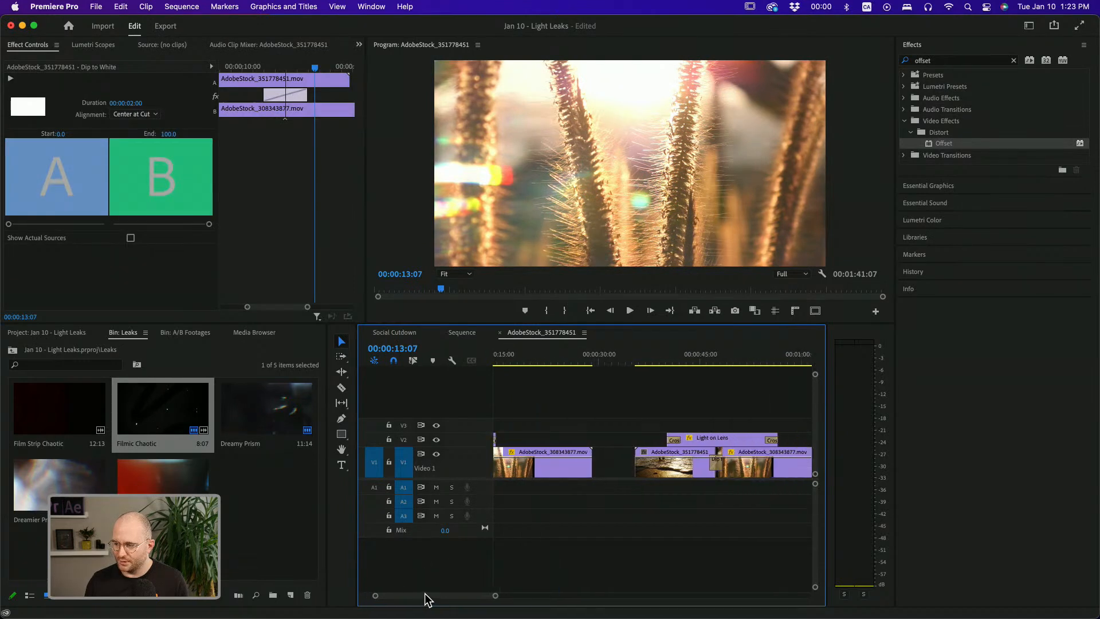
pyautogui.click(621, 354)
pyautogui.press('space')
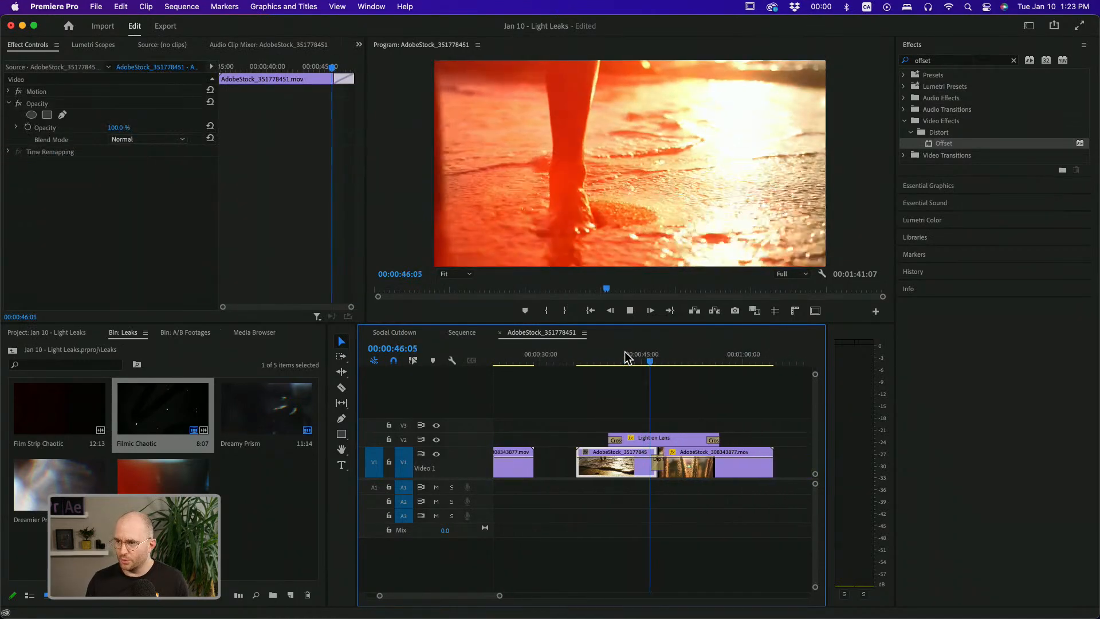
pyautogui.press('space')
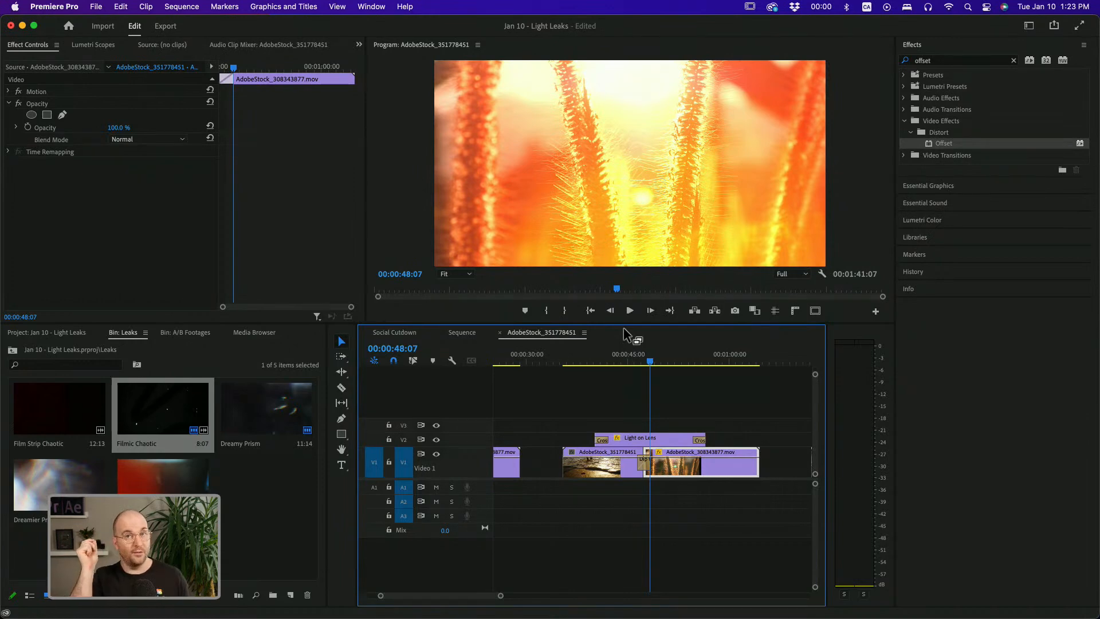
pyautogui.click(648, 438)
pyautogui.click(644, 362)
pyautogui.click(644, 362)
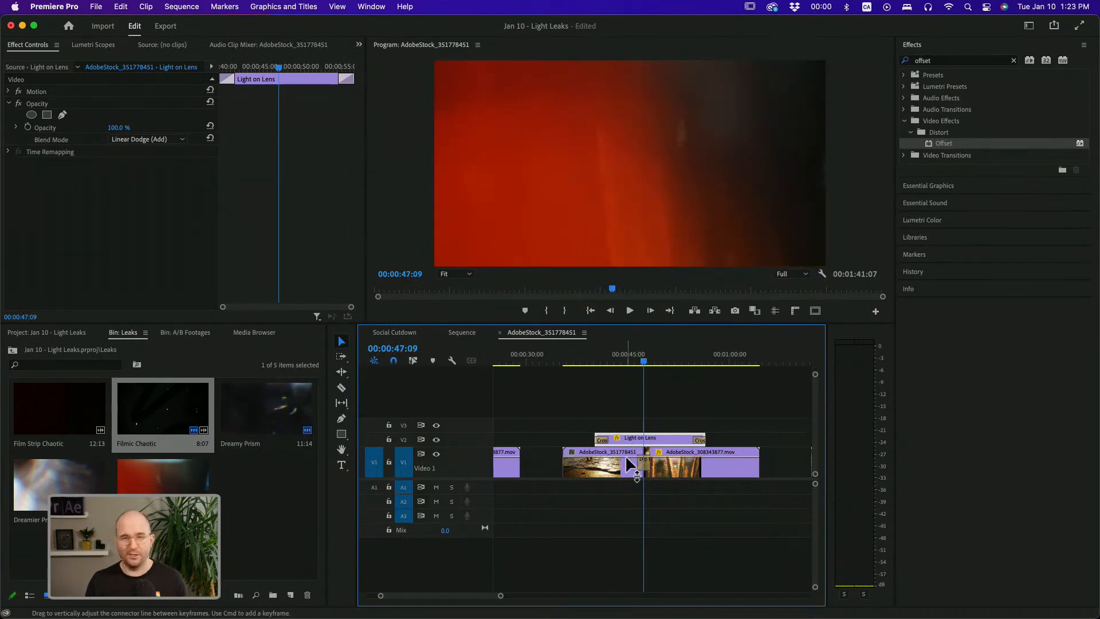
pyautogui.press('space')
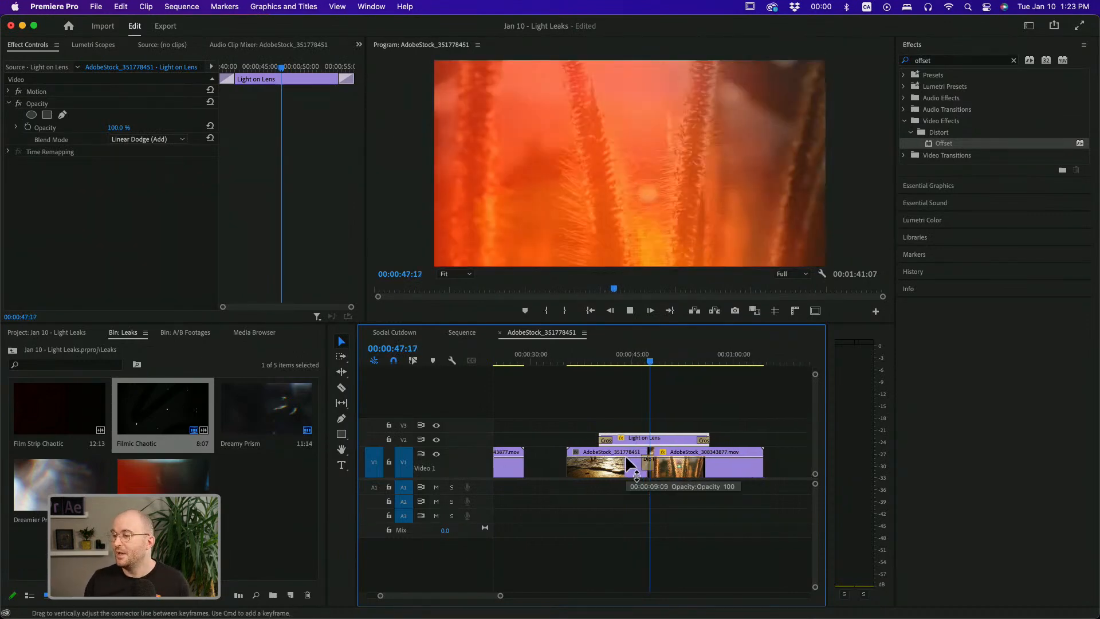
pyautogui.moveTo(634, 360); pyautogui.dragTo(648, 363)
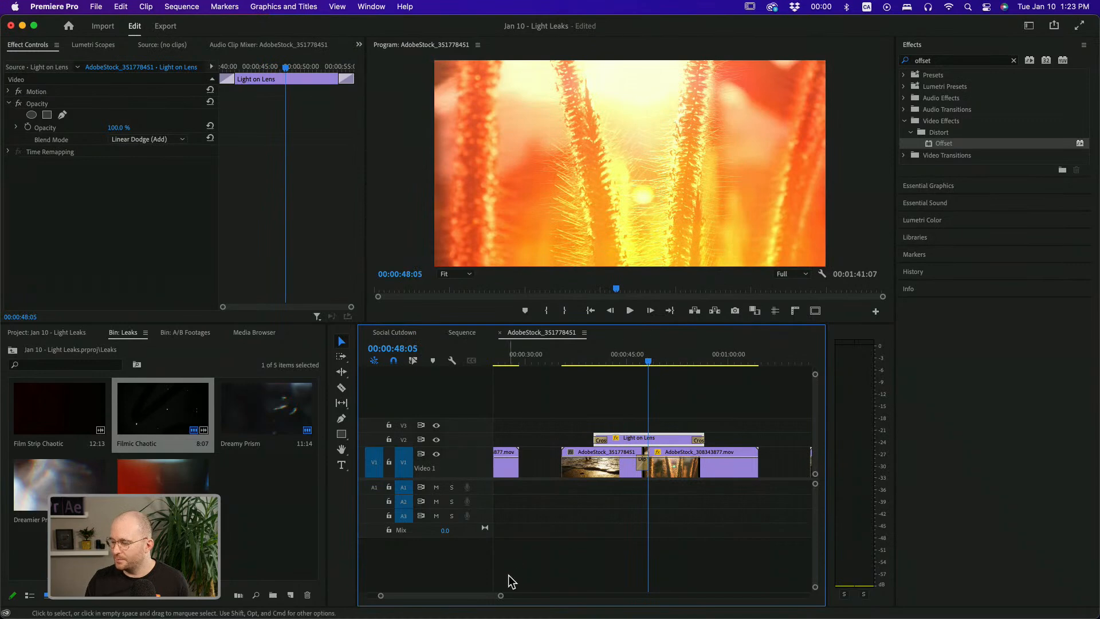
# Scrub through the final offset transition and inspect the Push transition at its cut
pyautogui.moveTo(462, 596); pyautogui.dragTo(472, 595)
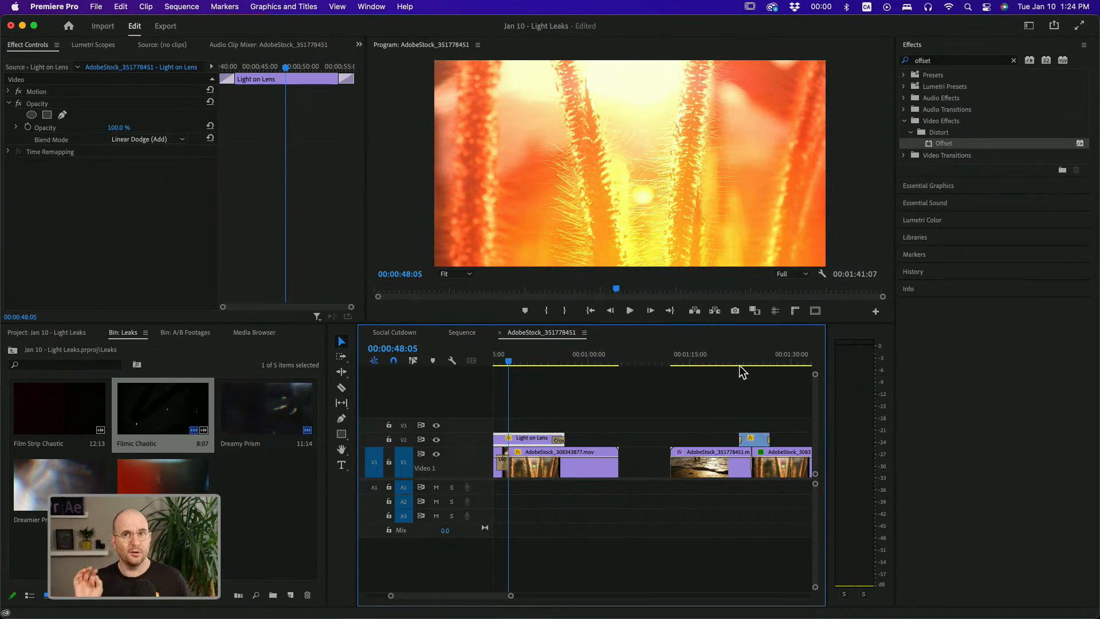
pyautogui.moveTo(739, 366); pyautogui.dragTo(746, 360)
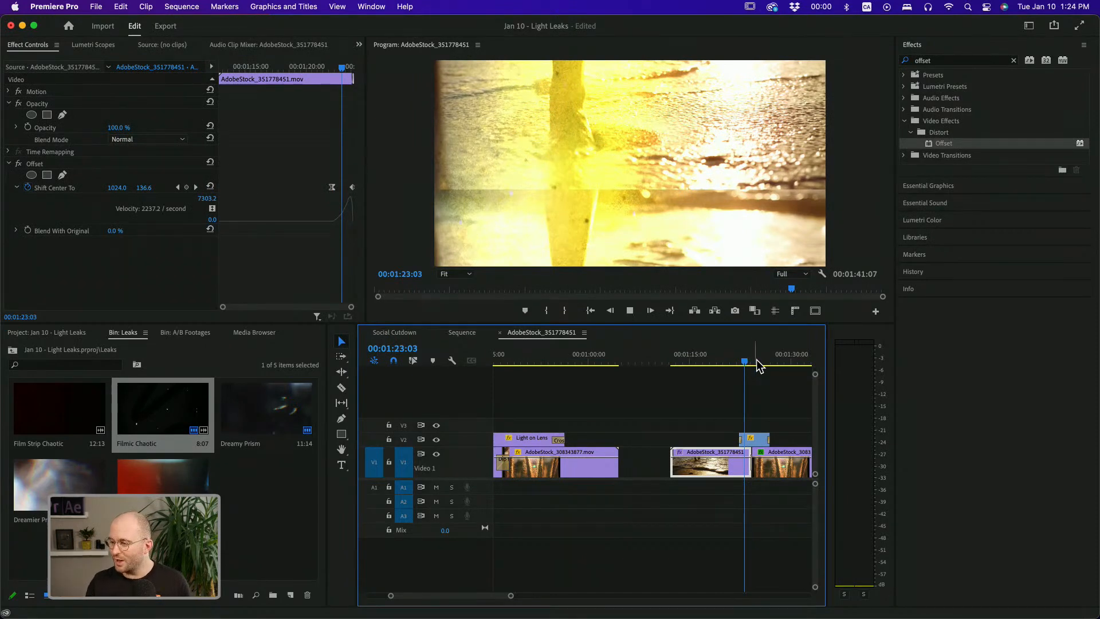
pyautogui.press('space')
pyautogui.click(651, 489)
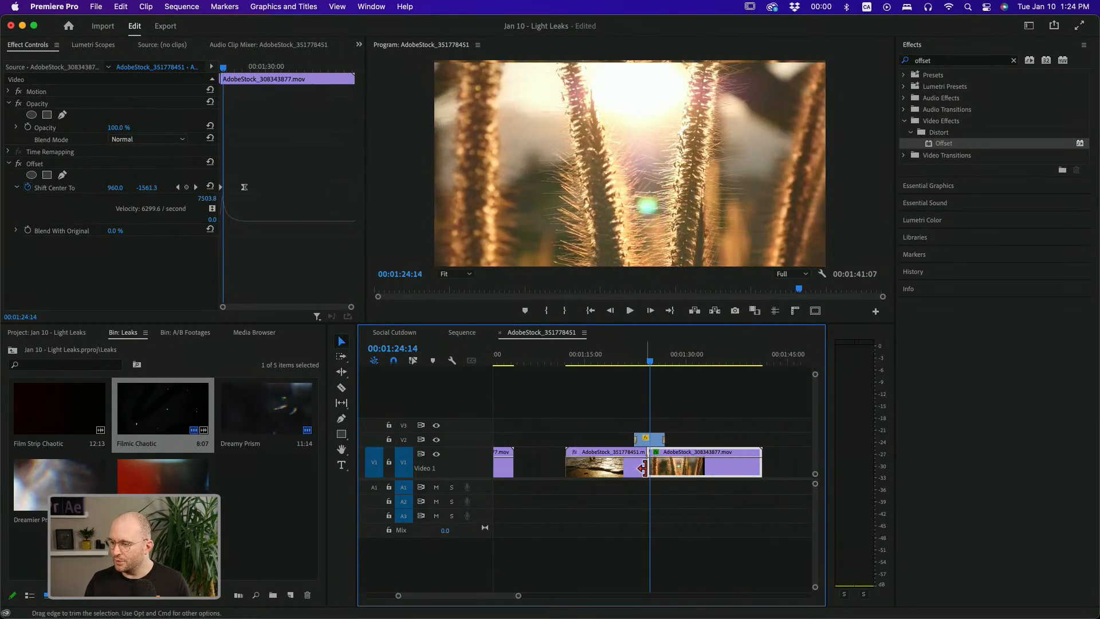
pyautogui.click(649, 468)
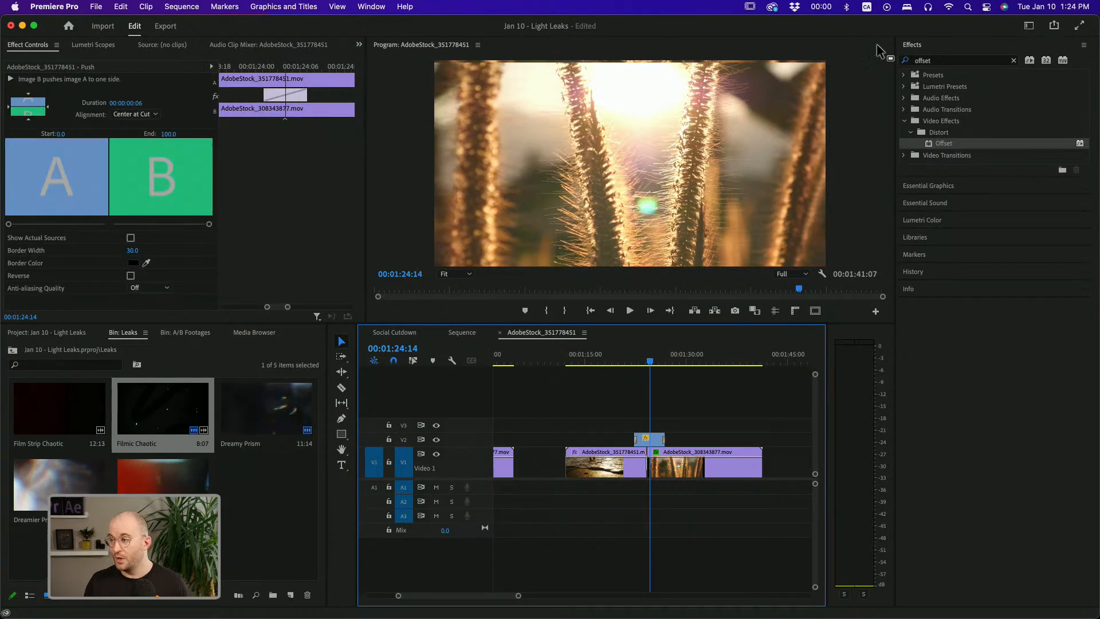